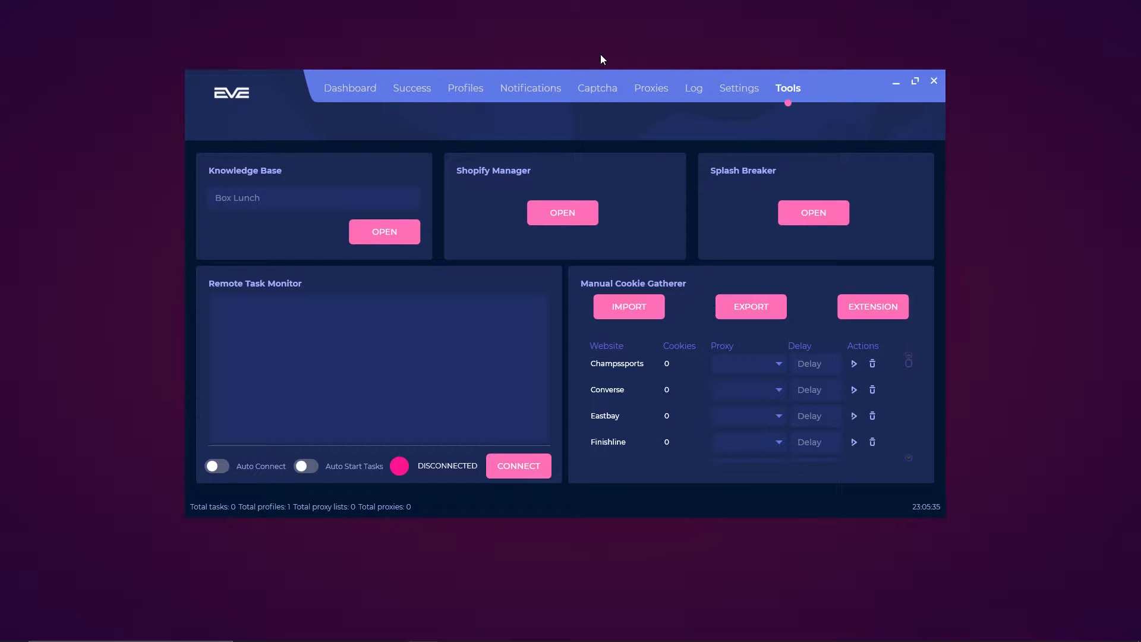
Step: Reposition and resize the EVE AIO window, then maximize it to fill the screen
mouse_move(266, 85)
mouse_down()
mouse_move(258, 91)
mouse_move(267, 86)
mouse_up()
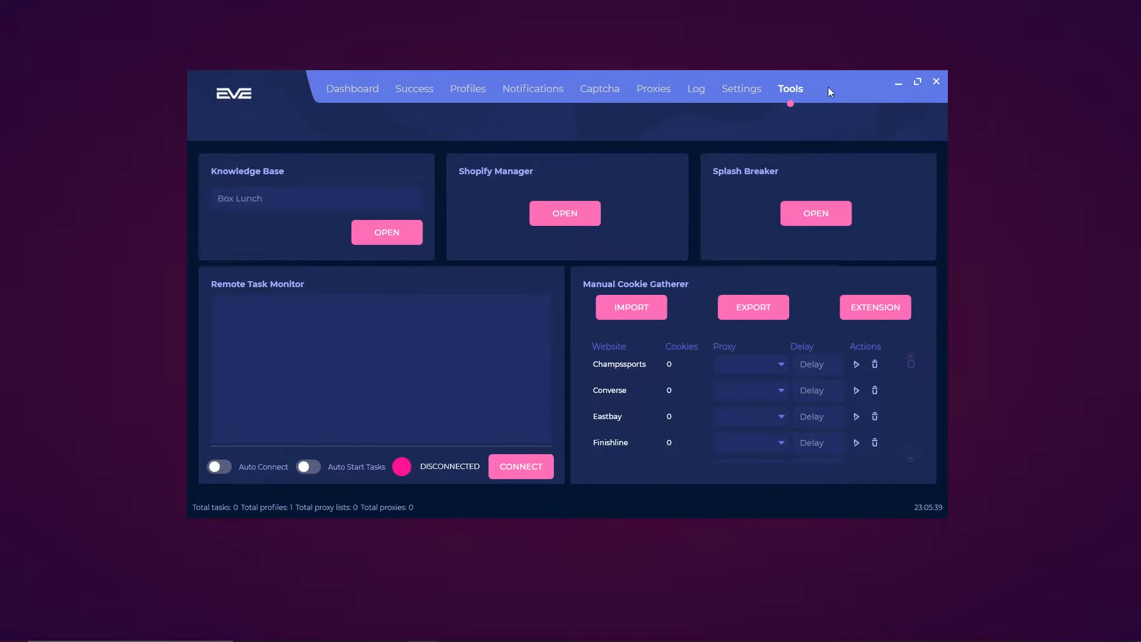
drag(189, 72, 97, 15)
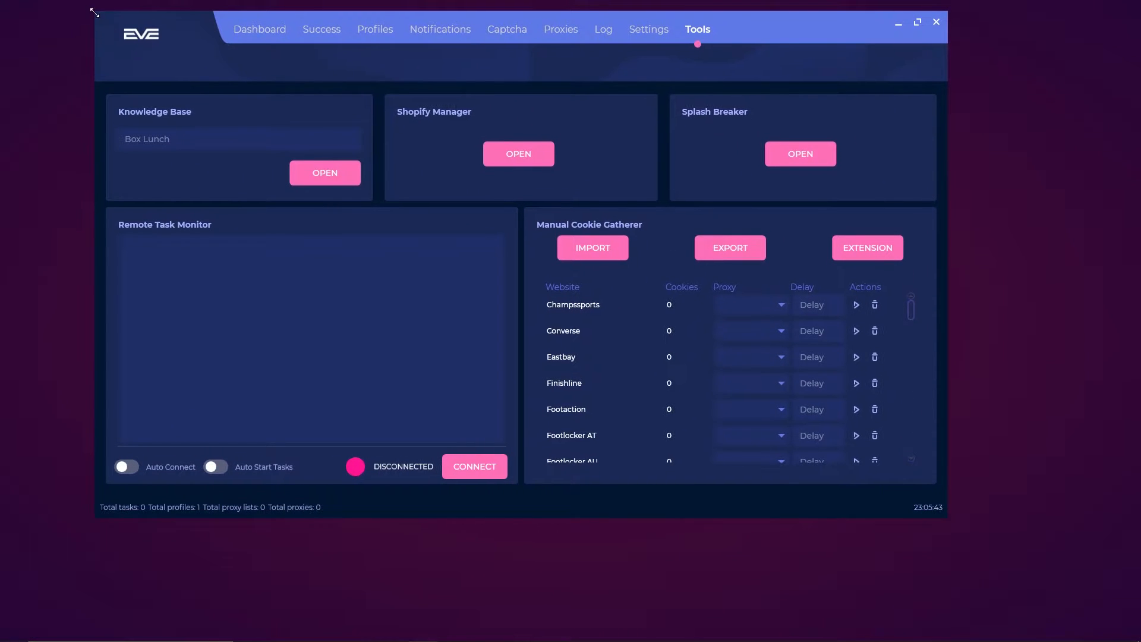
drag(176, 26, 190, 41)
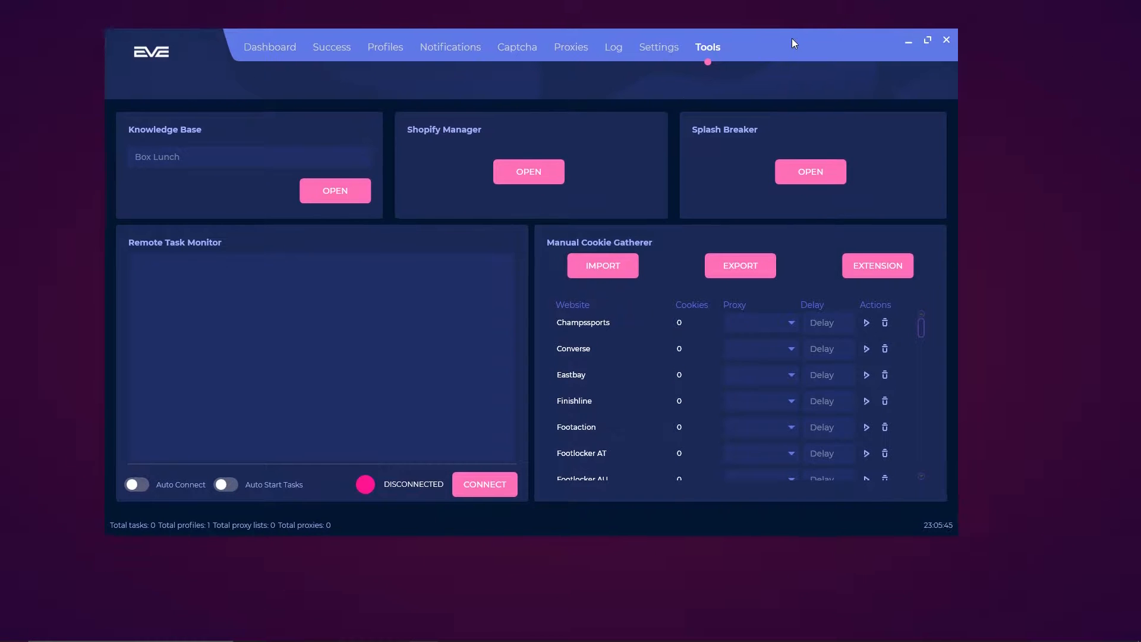
click(931, 37)
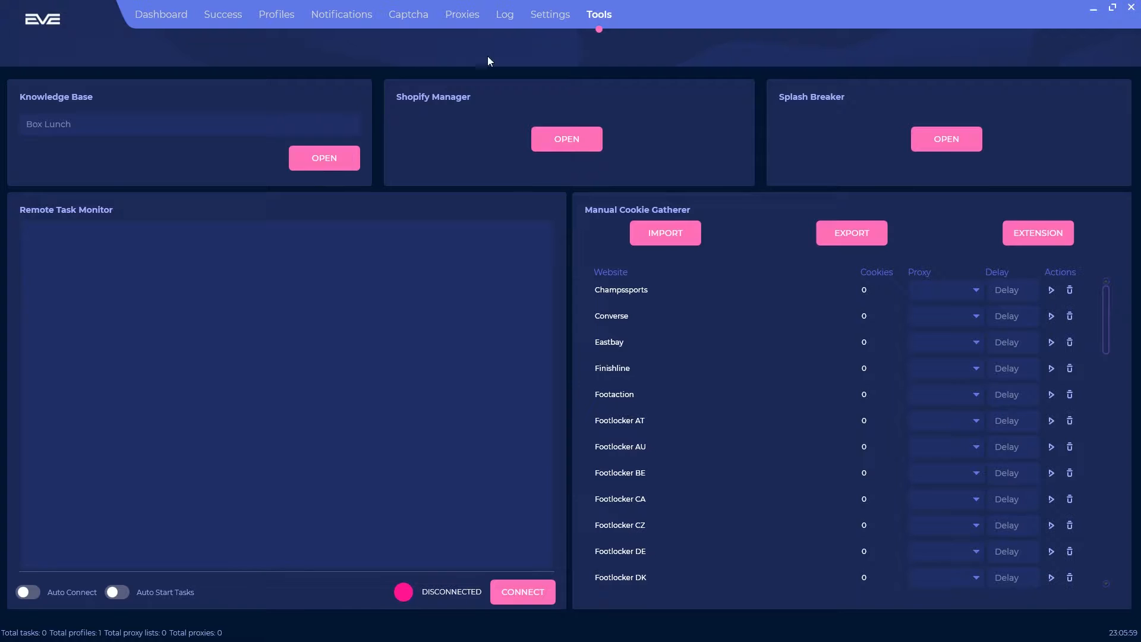
click(560, 140)
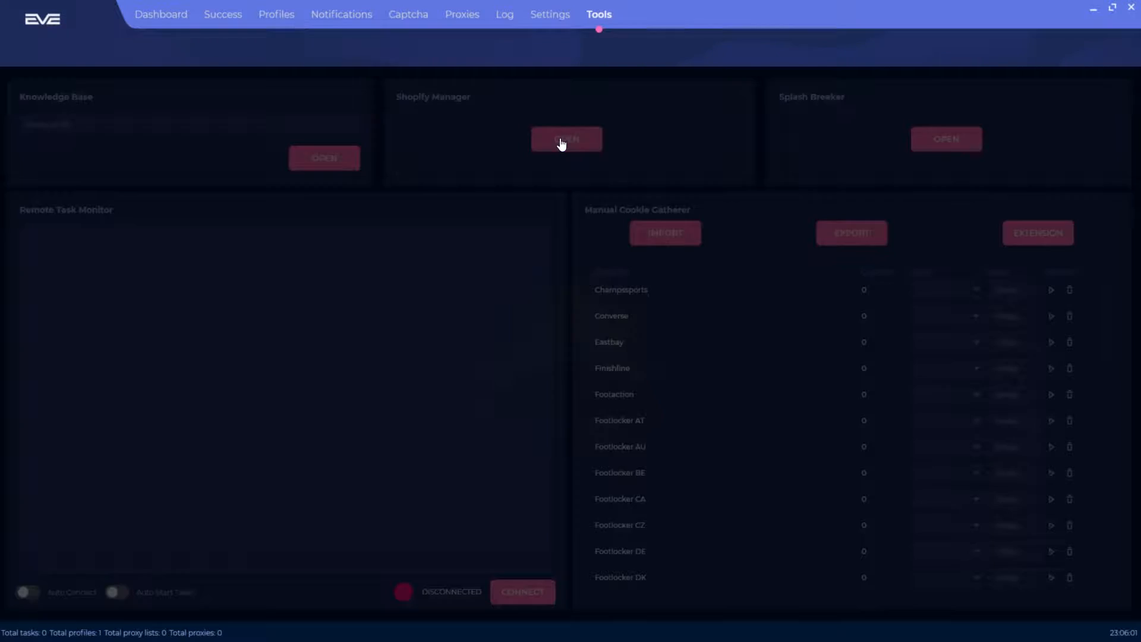
drag(415, 190, 412, 163)
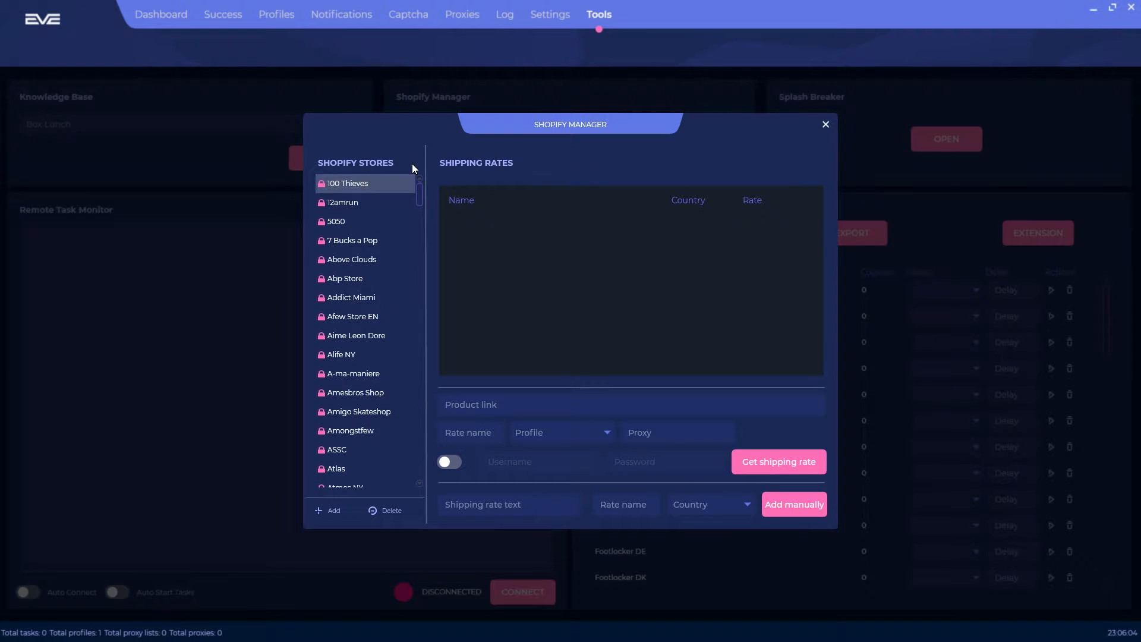
click(337, 183)
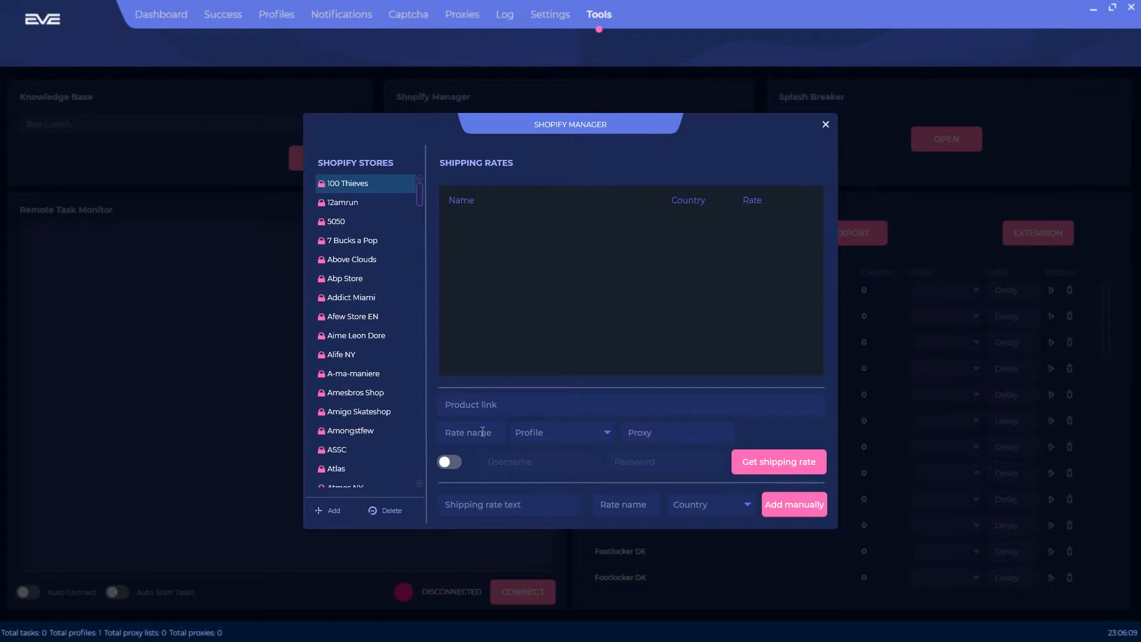
click(572, 435)
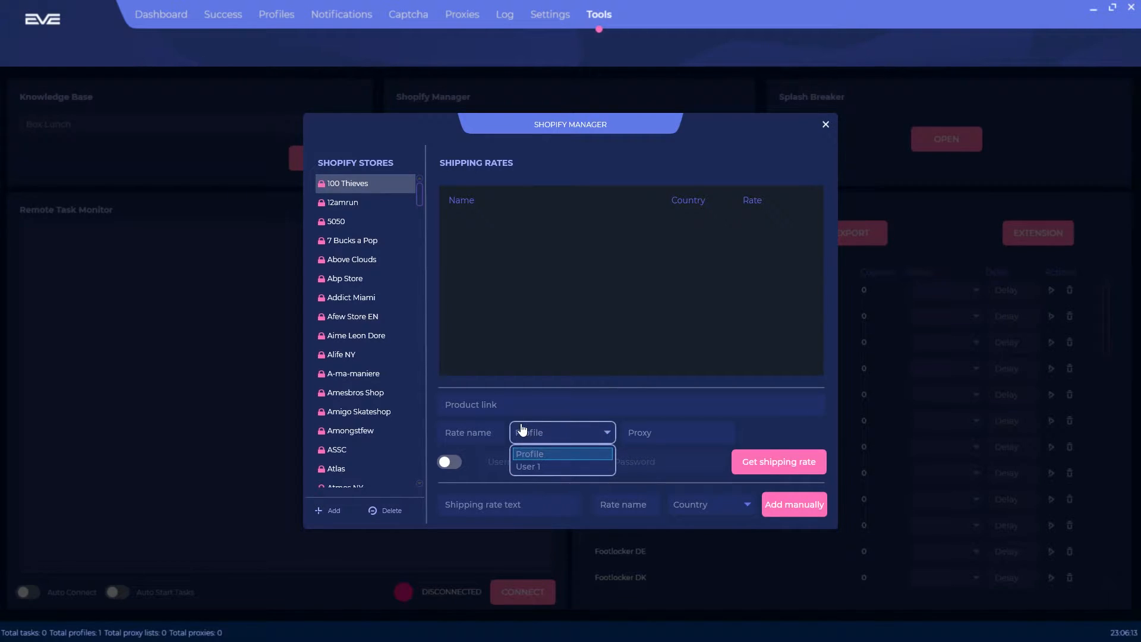
click(593, 453)
click(656, 439)
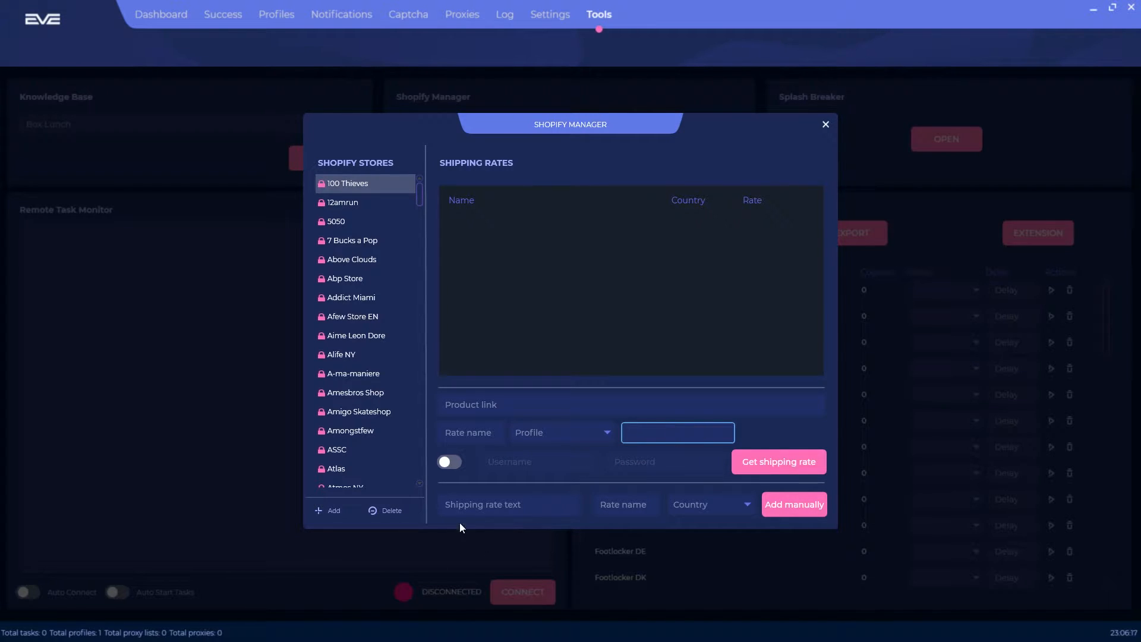
click(450, 462)
click(518, 463)
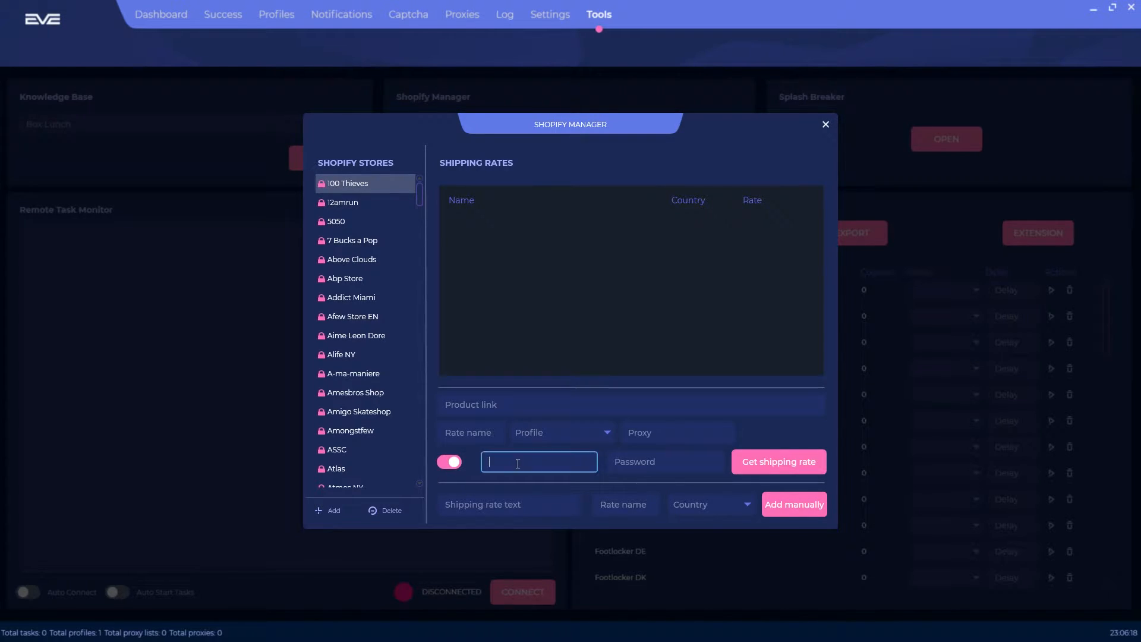
click(618, 462)
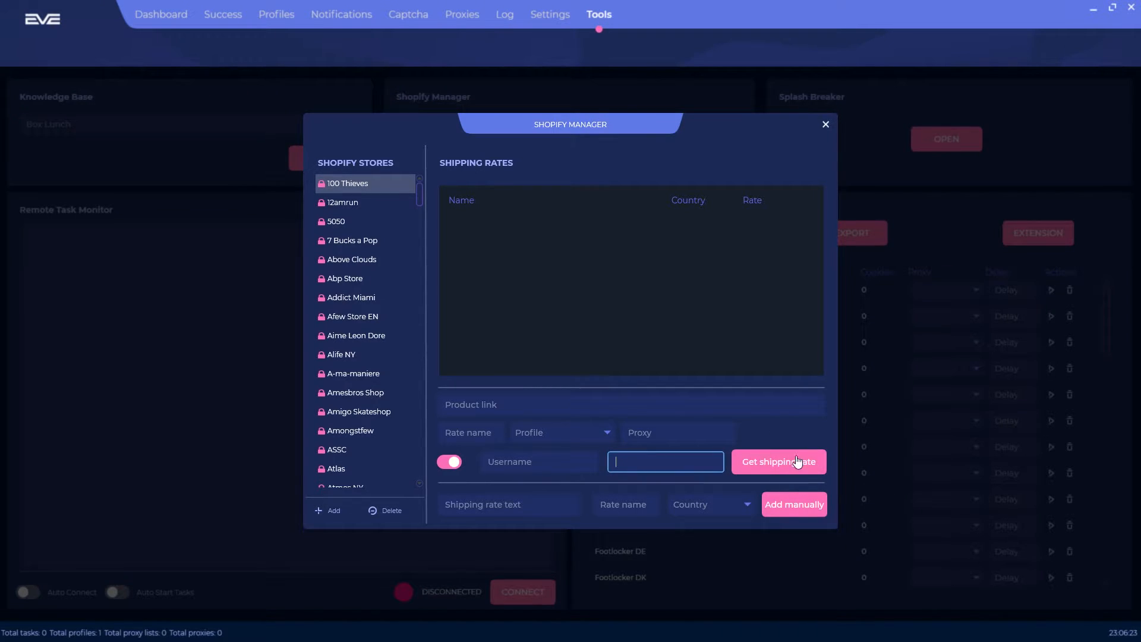
click(481, 504)
click(621, 504)
click(699, 505)
click(700, 507)
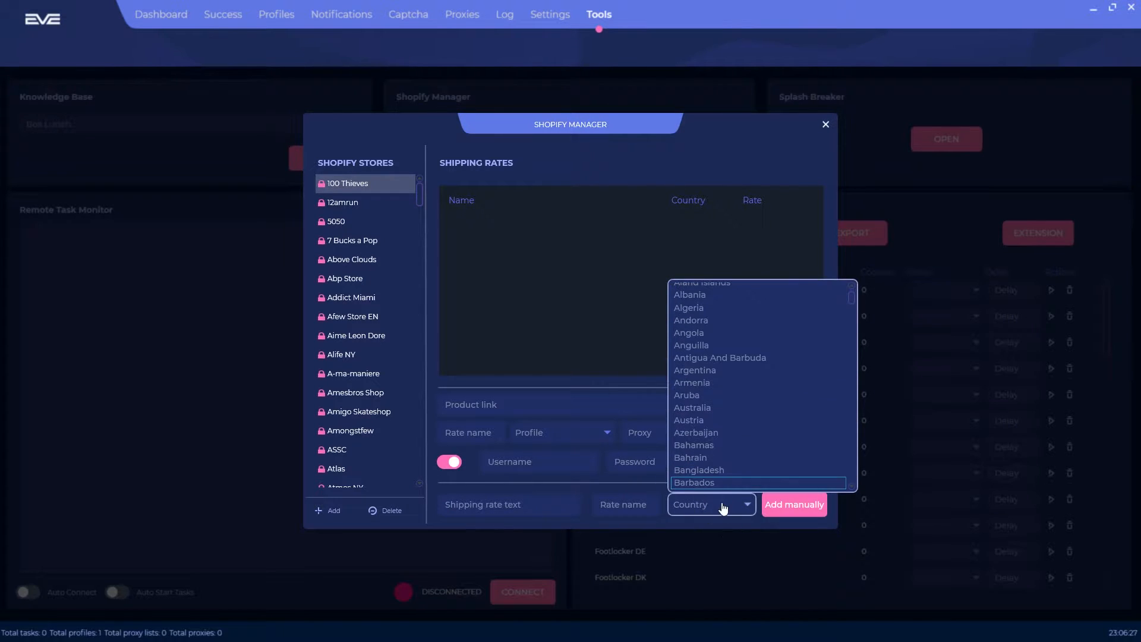
click(723, 507)
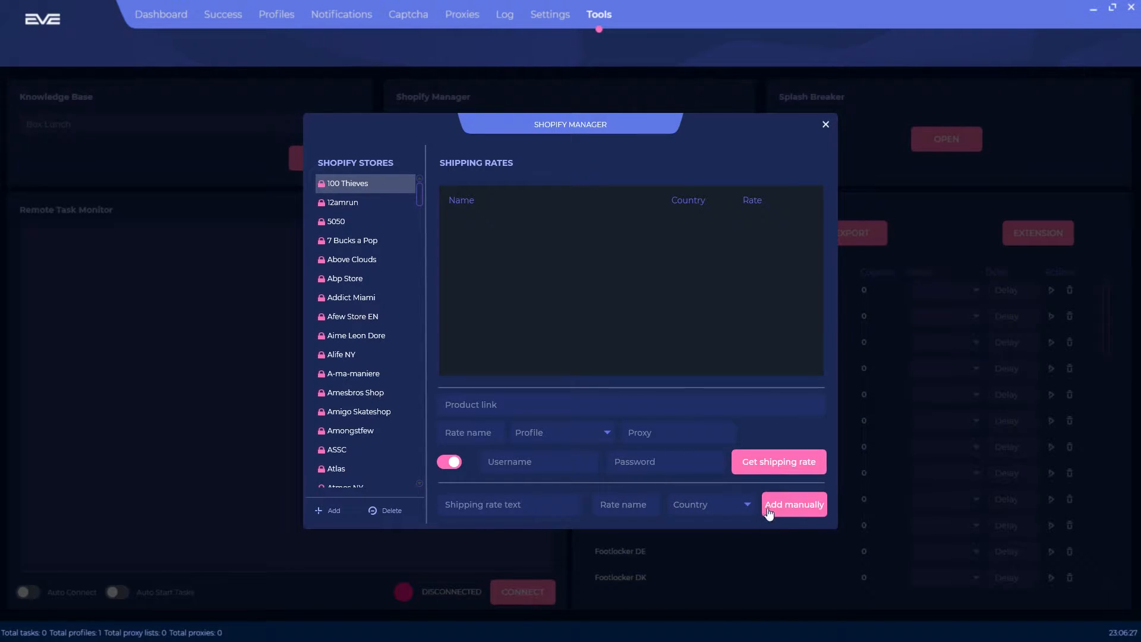
click(825, 124)
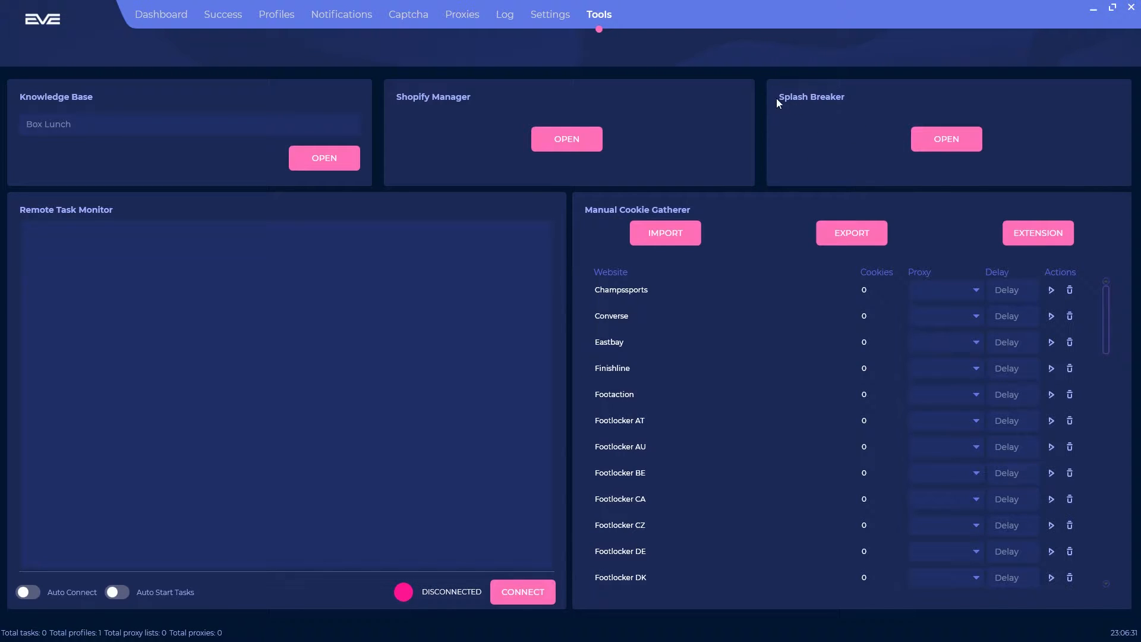
click(947, 140)
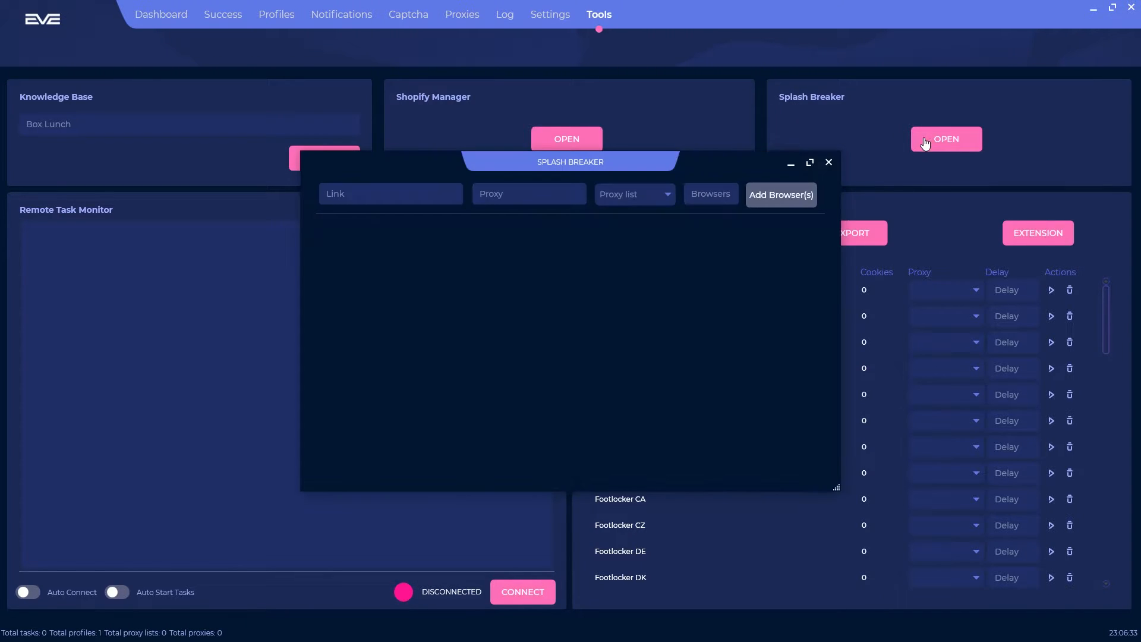
click(383, 193)
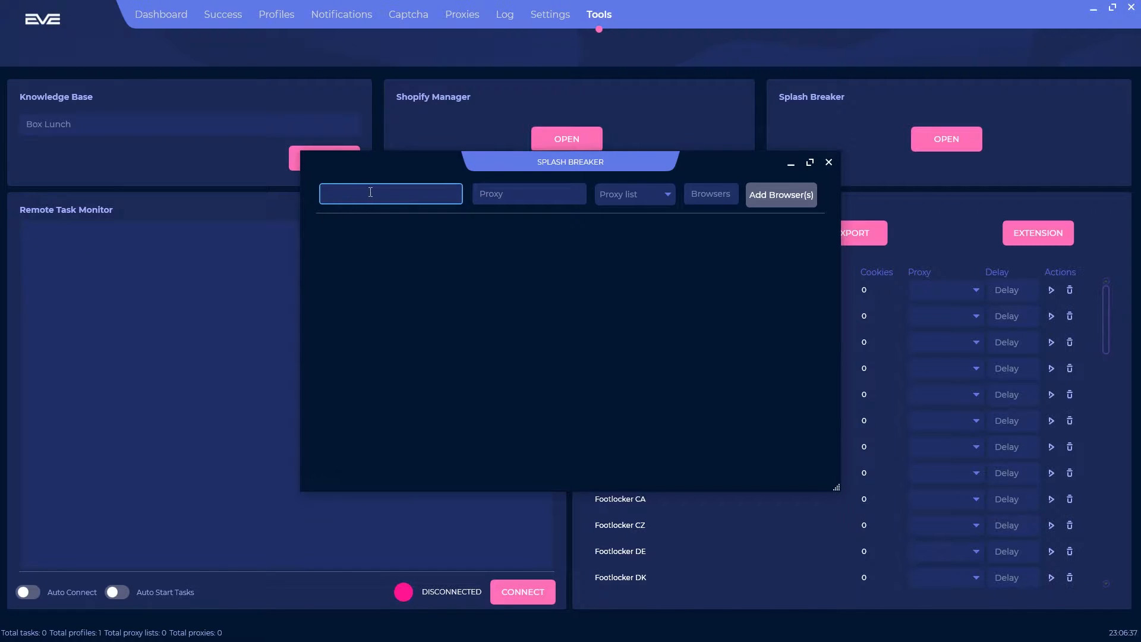
click(500, 196)
click(637, 198)
click(640, 203)
click(719, 201)
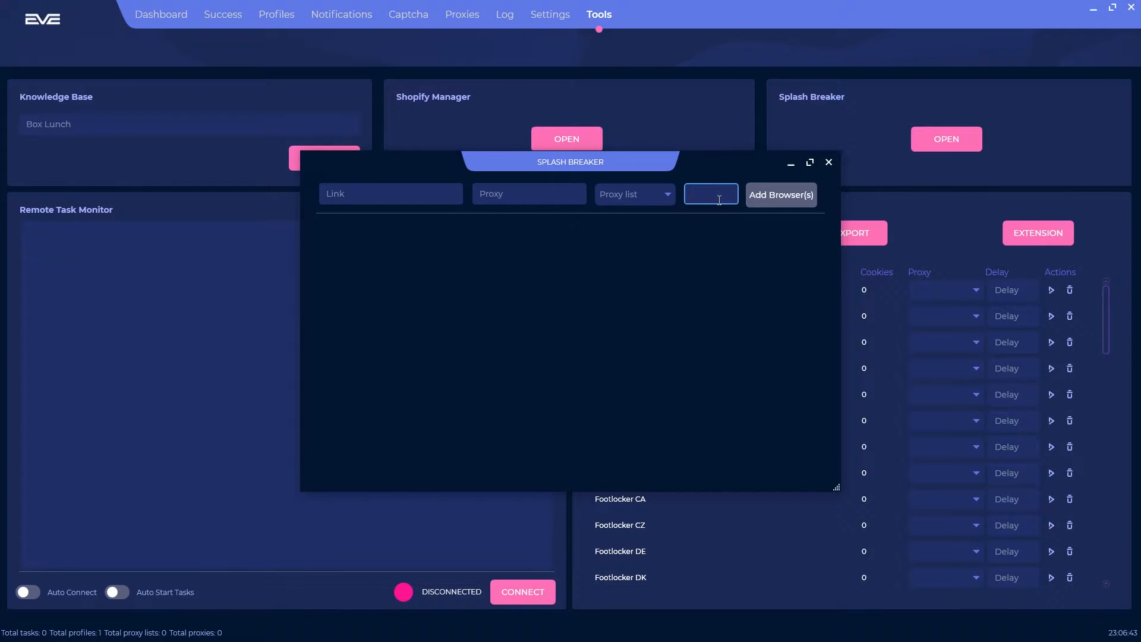
text(10)
click(797, 201)
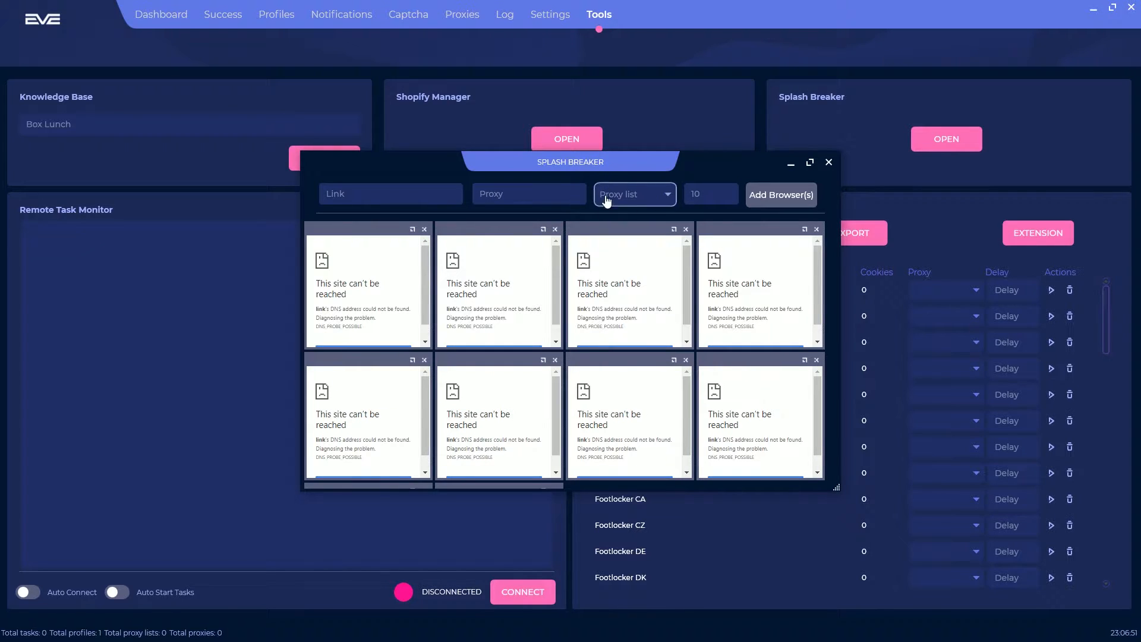
click(828, 163)
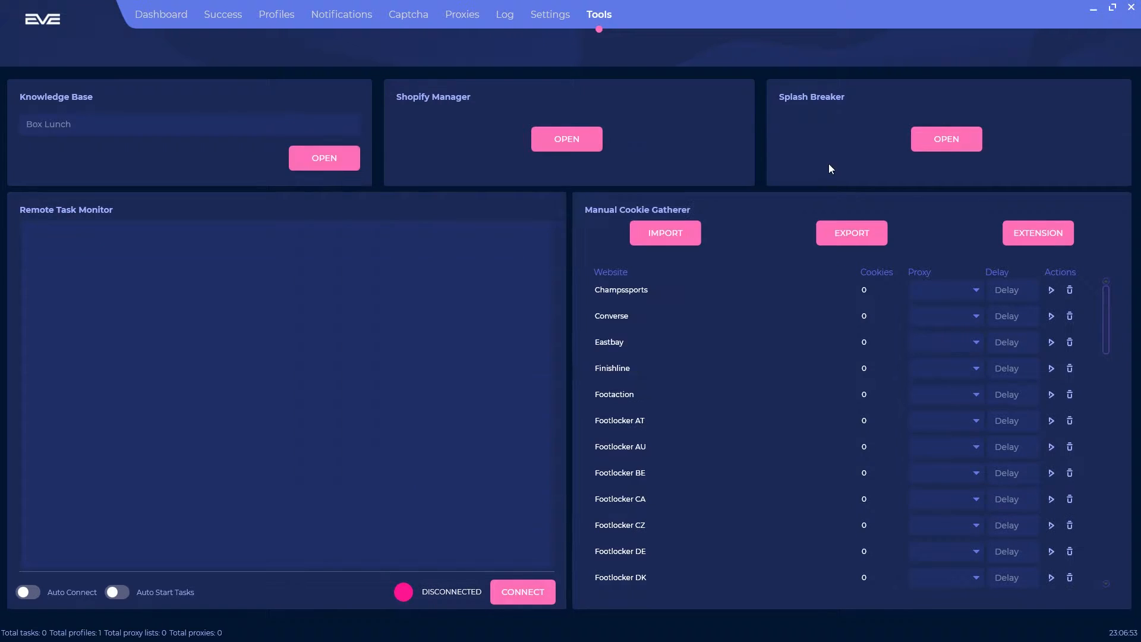
Step: Turn on Auto Connect, then briefly connect to and disconnect from the remote task monitor
click(30, 594)
click(524, 596)
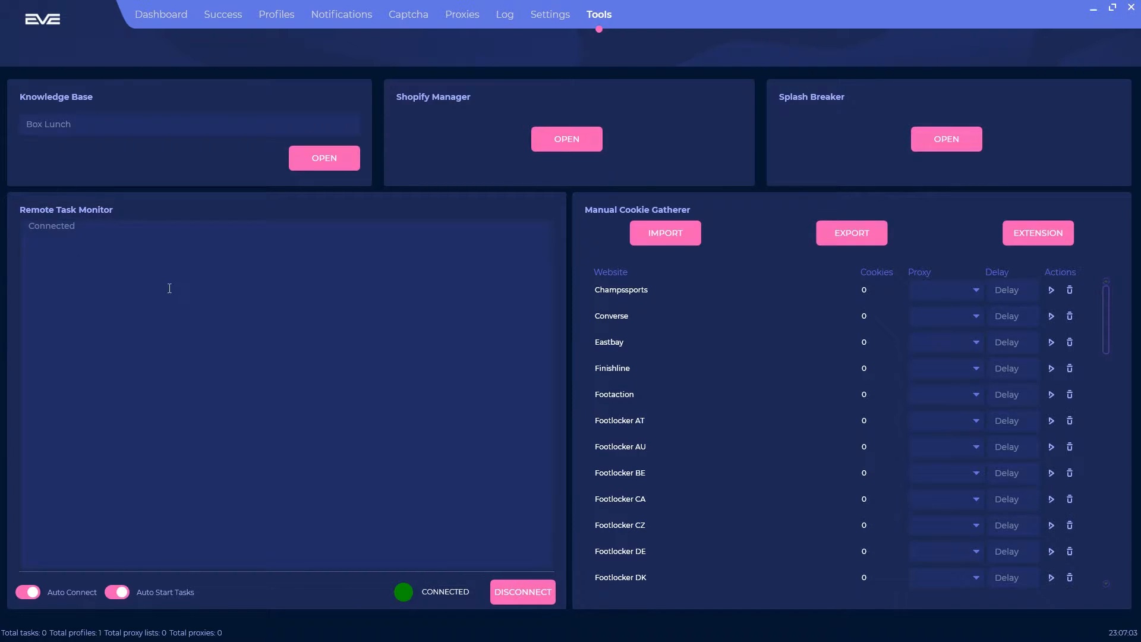
drag(143, 239, 10, 233)
click(123, 267)
click(511, 599)
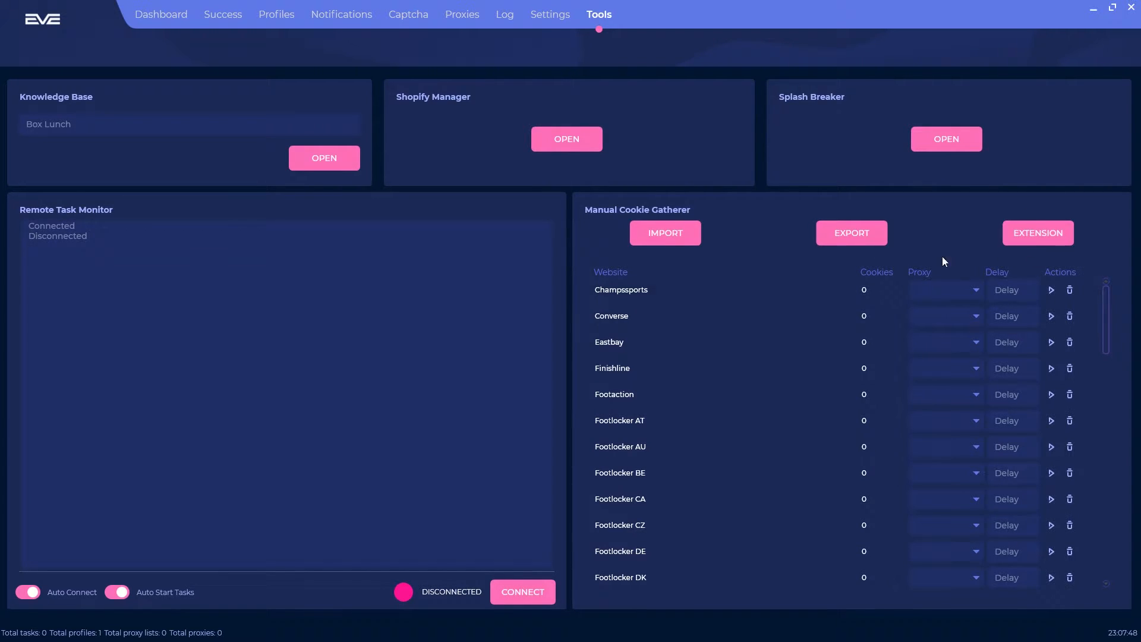
Step: Start the Footlocker UK cookie gatherer and move its window aside
drag(1105, 315, 1090, 430)
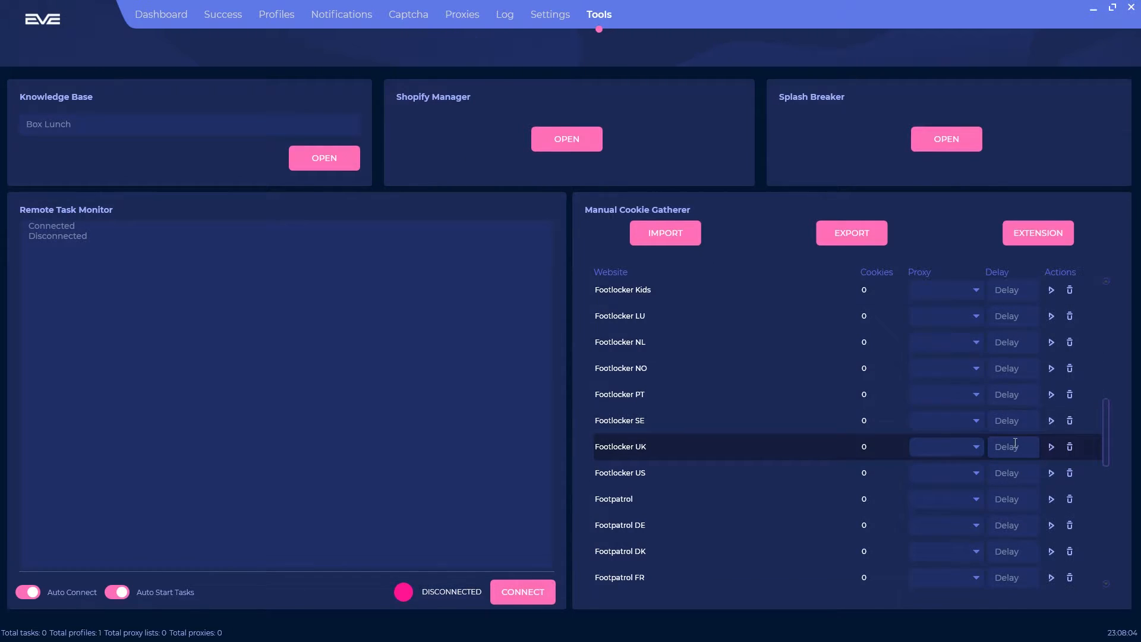
click(1052, 447)
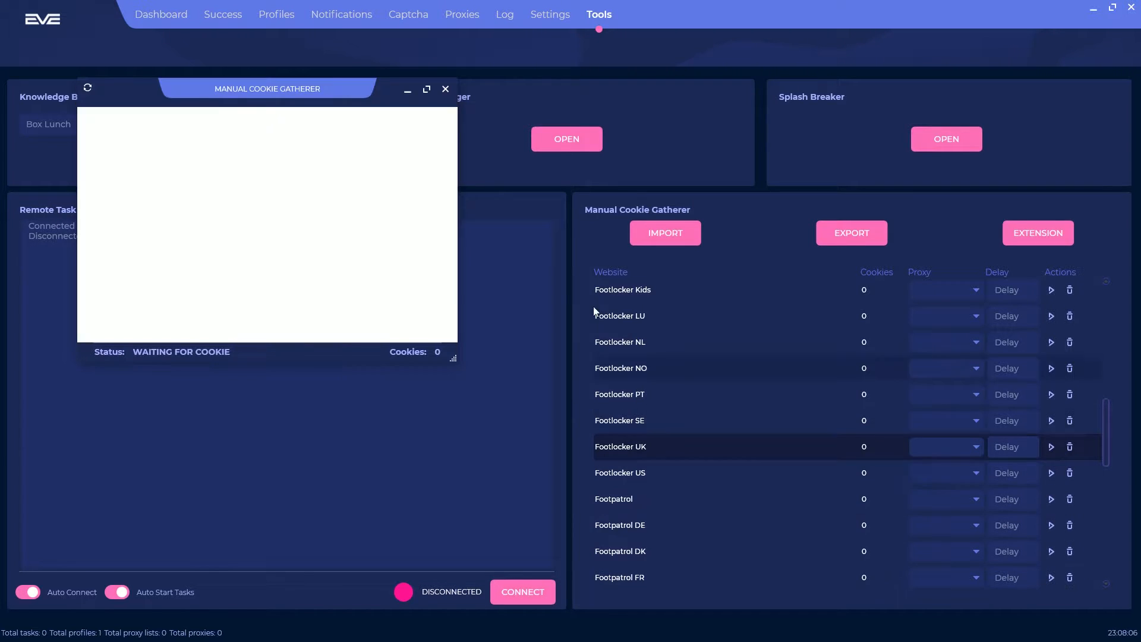
drag(369, 91, 402, 104)
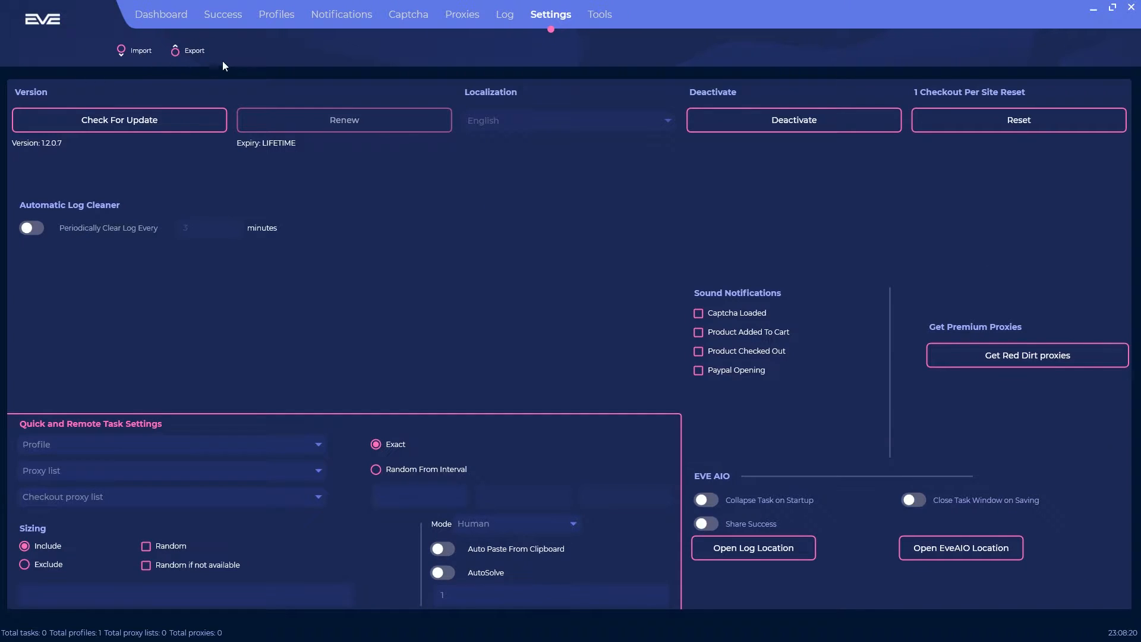
Step: Cancel a settings import and download the program update to version 1.2.1.5
click(138, 51)
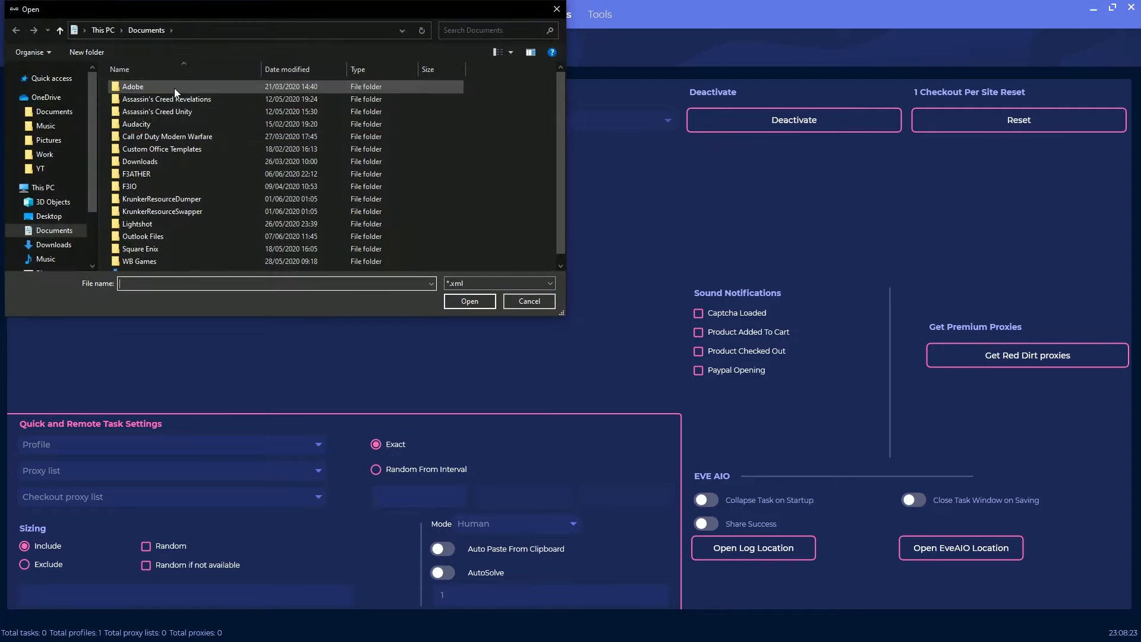
click(516, 306)
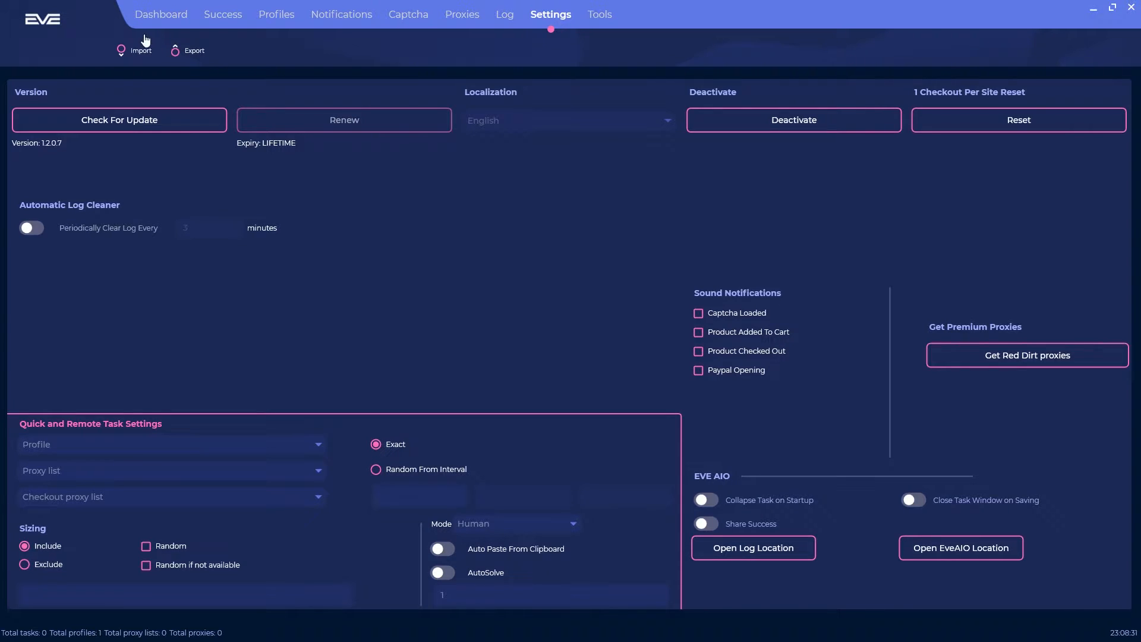
click(123, 126)
Step: Set the periodic log-clear interval to 10 minutes, leaving periodic clearing switched off
click(30, 229)
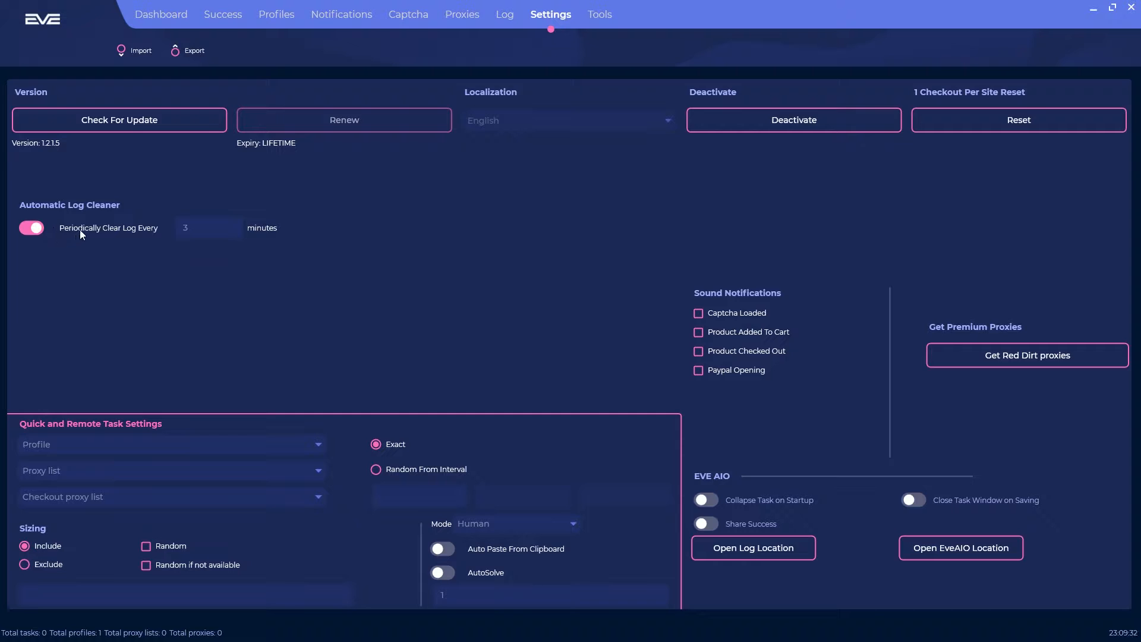
click(205, 228)
text(10)
click(39, 231)
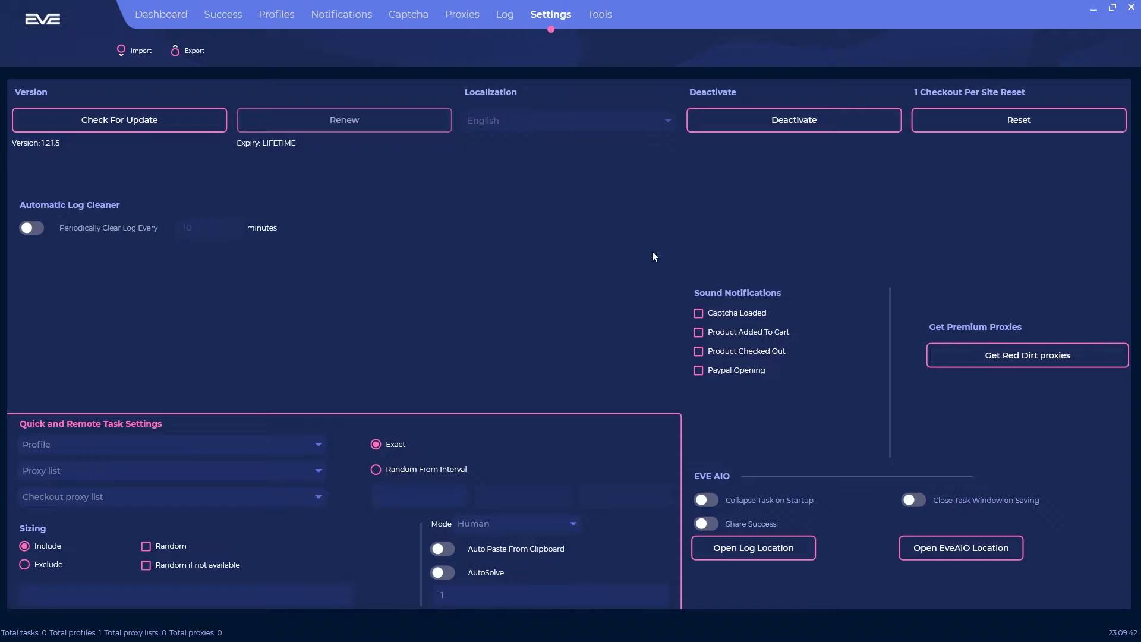
Step: Enable sounds for captcha load, product carted, checkout and PayPal opening
click(721, 316)
click(759, 334)
click(745, 349)
click(729, 375)
Step: Set the quick-task checkout proxy list to *local IP
click(89, 447)
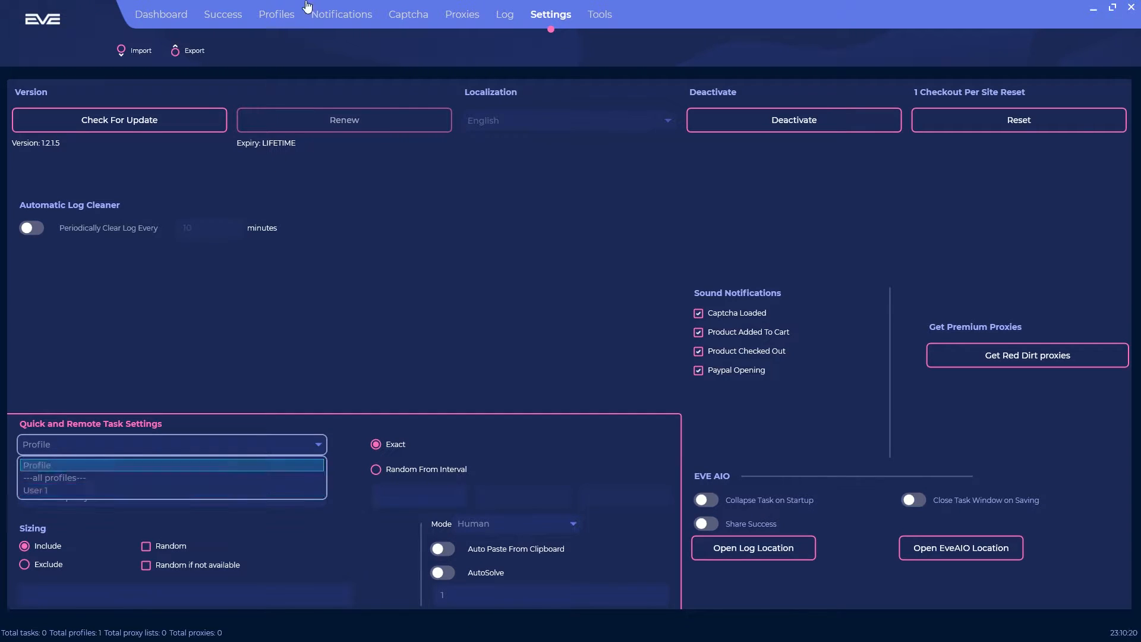
click(248, 387)
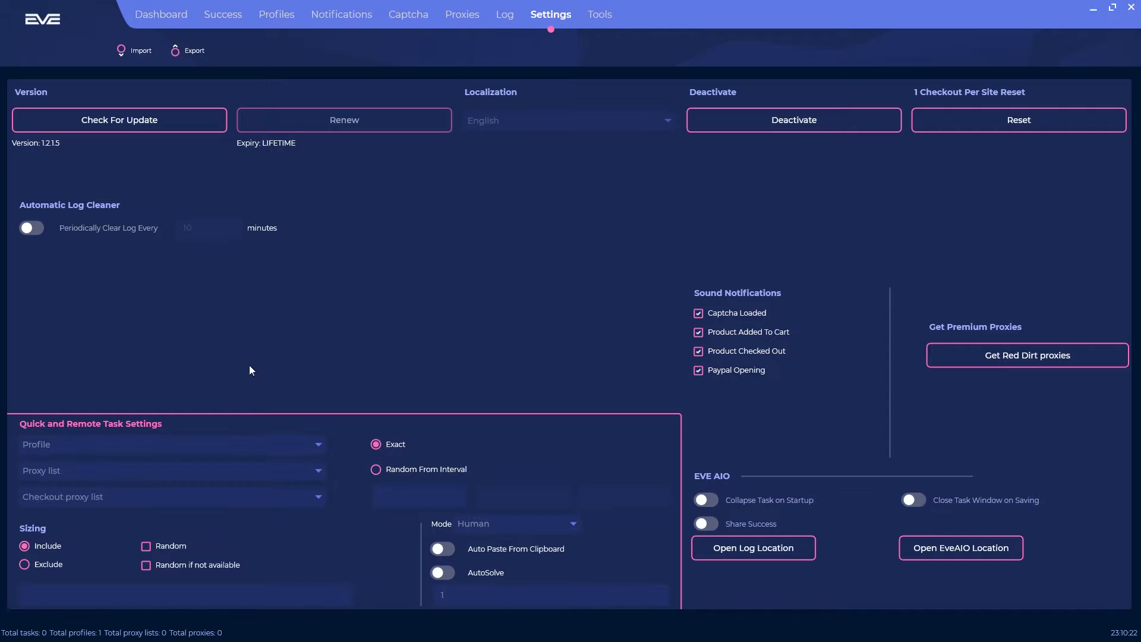
click(97, 470)
click(99, 470)
click(167, 498)
click(166, 498)
click(166, 498)
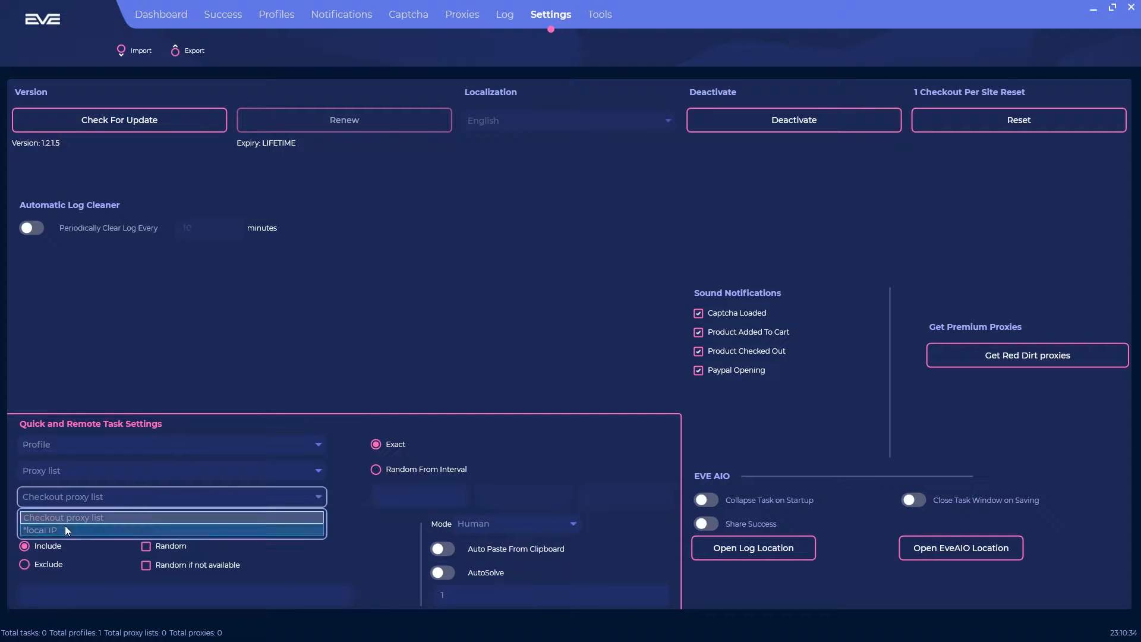
click(49, 534)
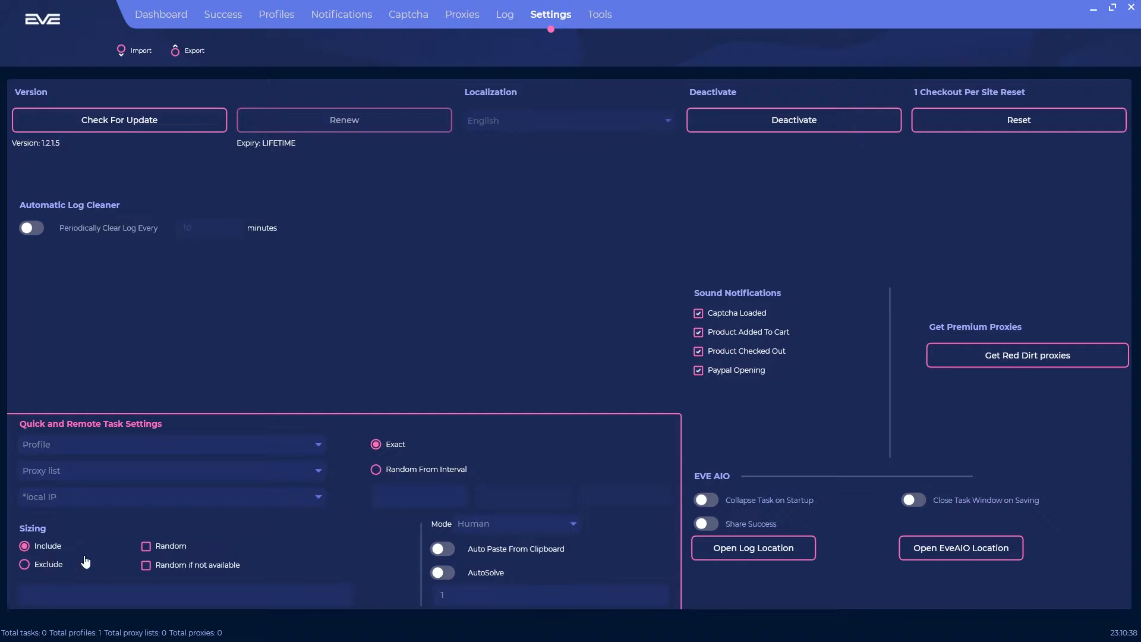
Step: Set the quick-task size to 5, keeping sizing on include
click(40, 565)
click(40, 548)
click(154, 546)
click(145, 547)
click(145, 589)
text(5)
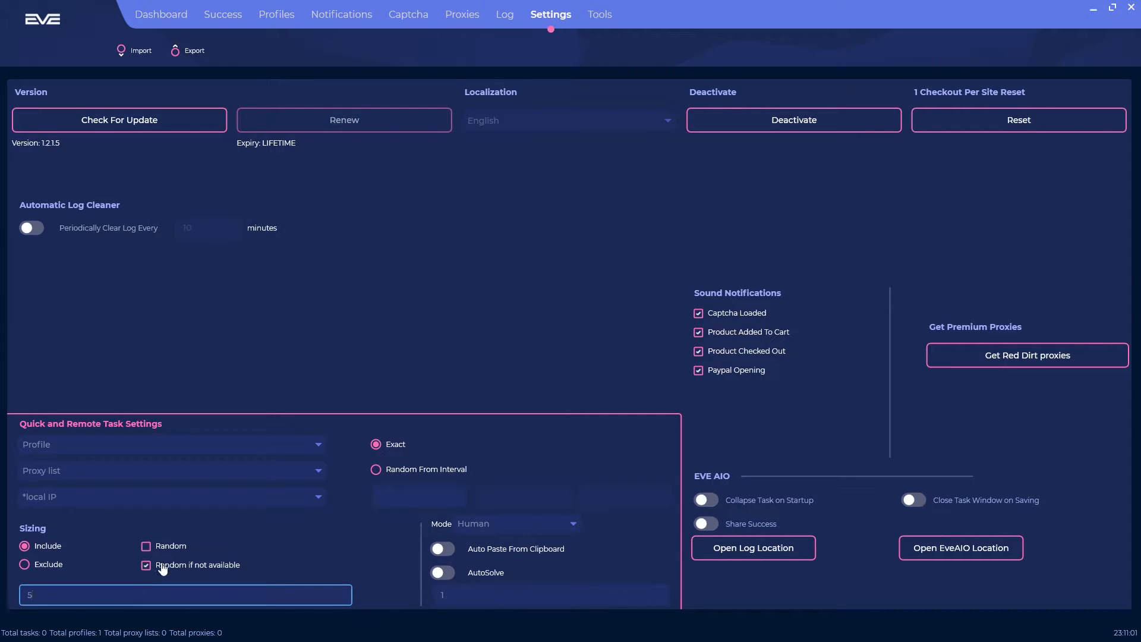
click(505, 504)
Step: Set the quick-task mode to Api and try enabling AutoSolve captcha solving
click(464, 524)
click(494, 545)
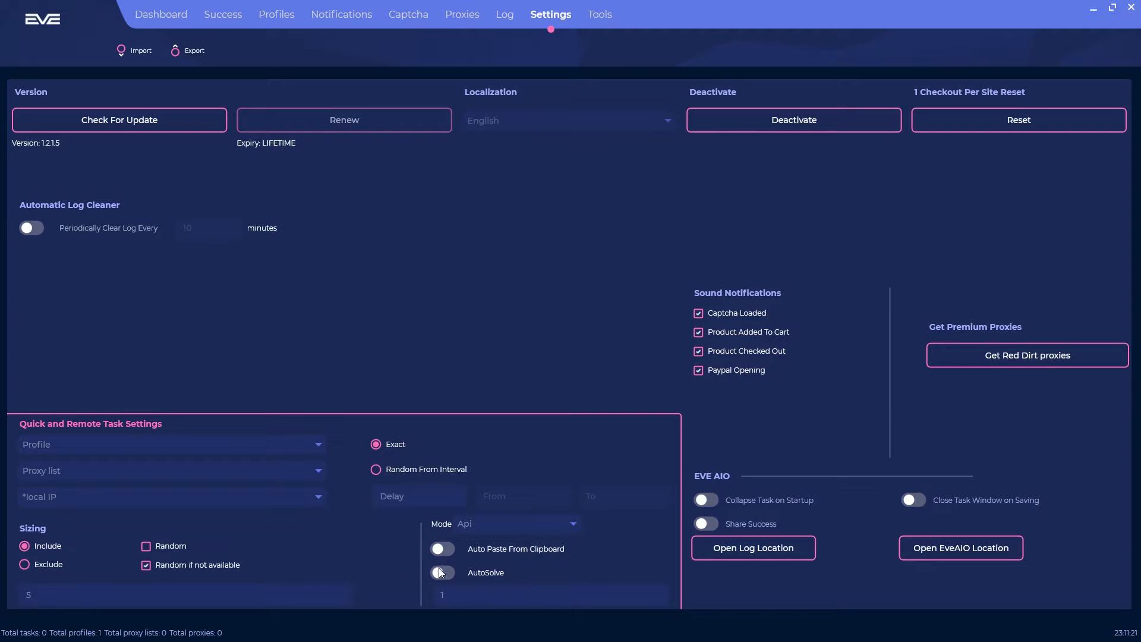
click(441, 572)
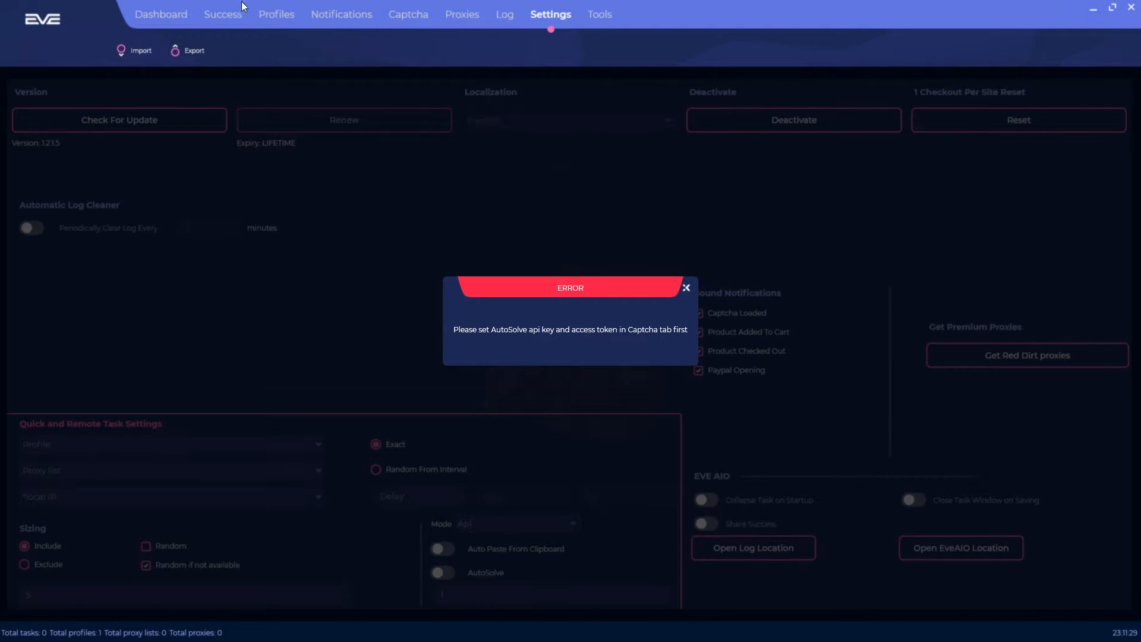
Step: Dismiss the AutoSolve error and view the logs folder holding the EveAIO log file
click(686, 288)
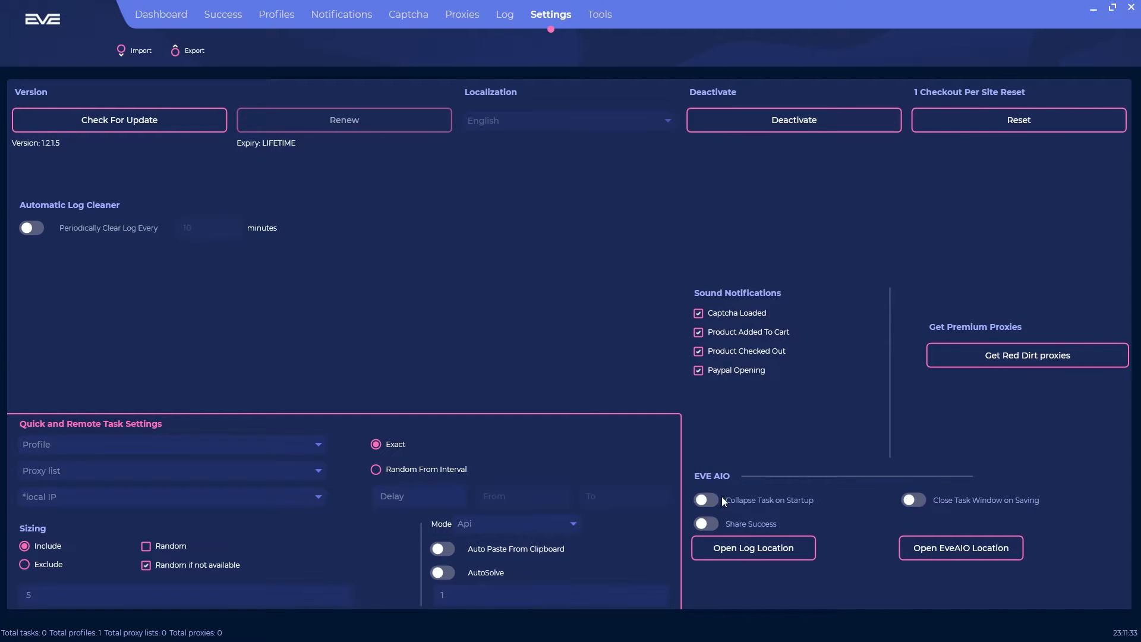
click(706, 523)
click(702, 524)
click(754, 547)
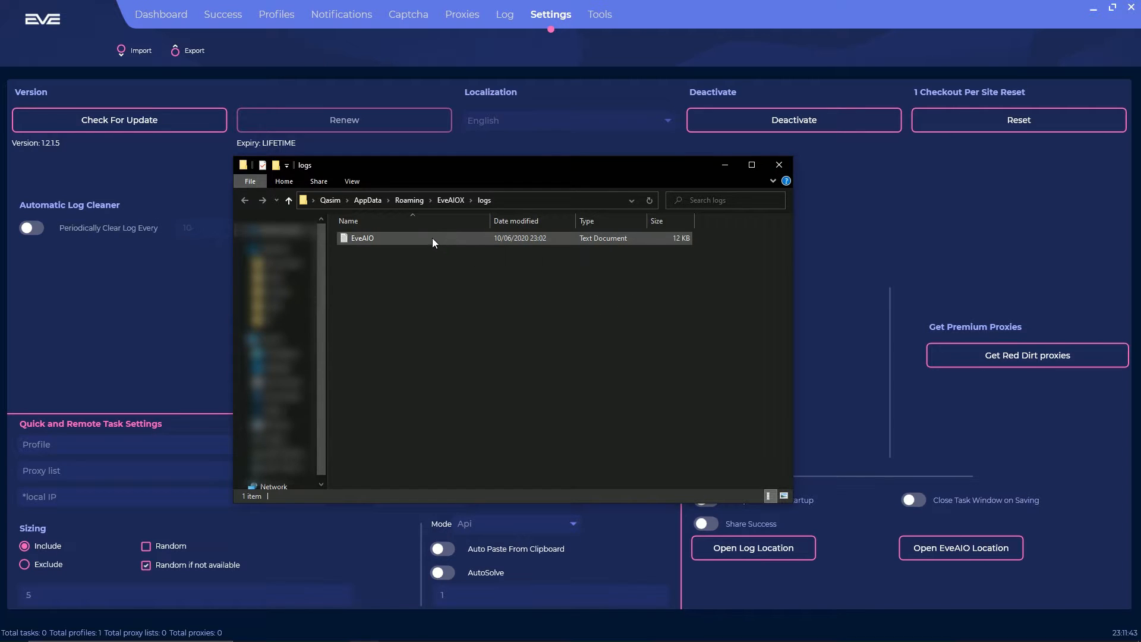
click(779, 165)
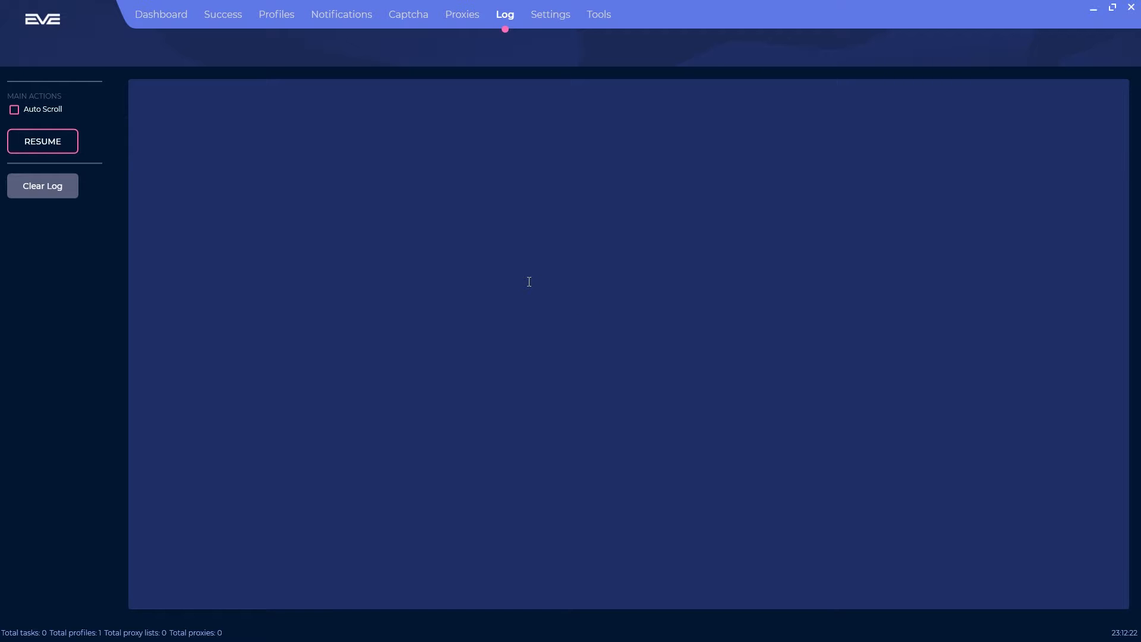
Step: Enable log Auto Scroll, resume then pause the log, and start a proxy import
click(15, 110)
click(58, 150)
click(71, 156)
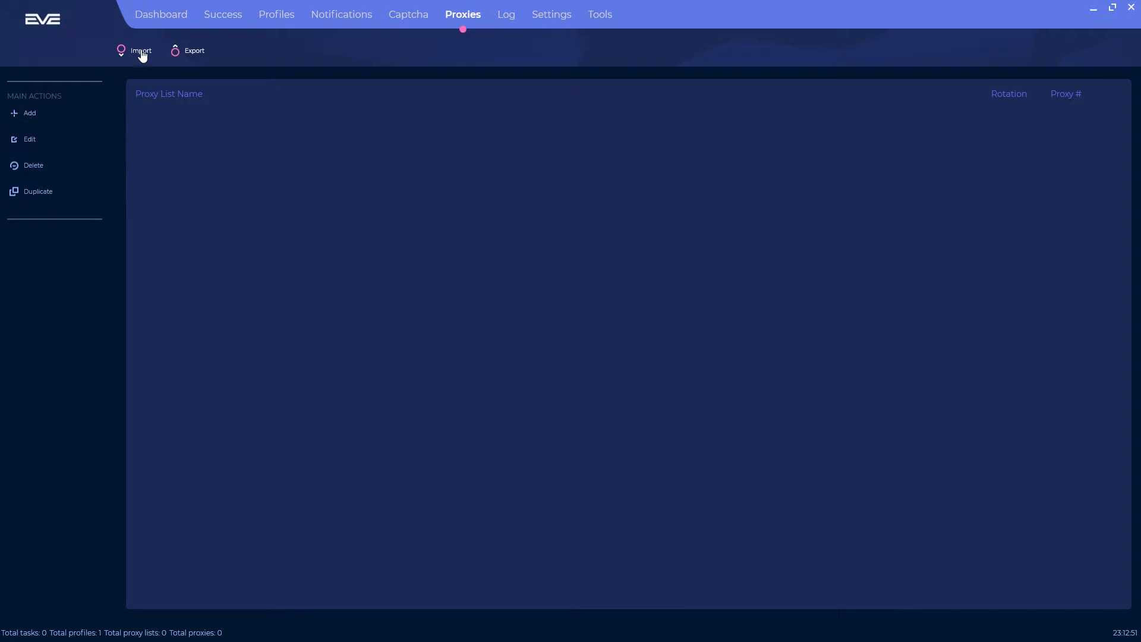
click(142, 54)
Step: Add a proxy list named 'Video Test' with Random rotation and Ping testing
click(36, 113)
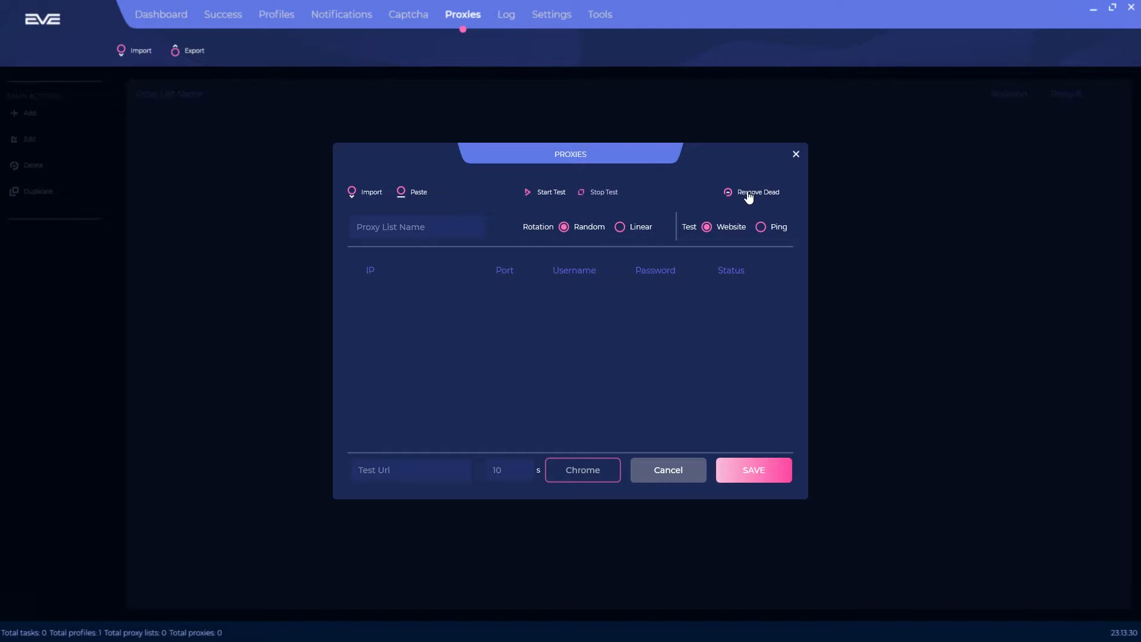
click(448, 218)
text(Video Test)
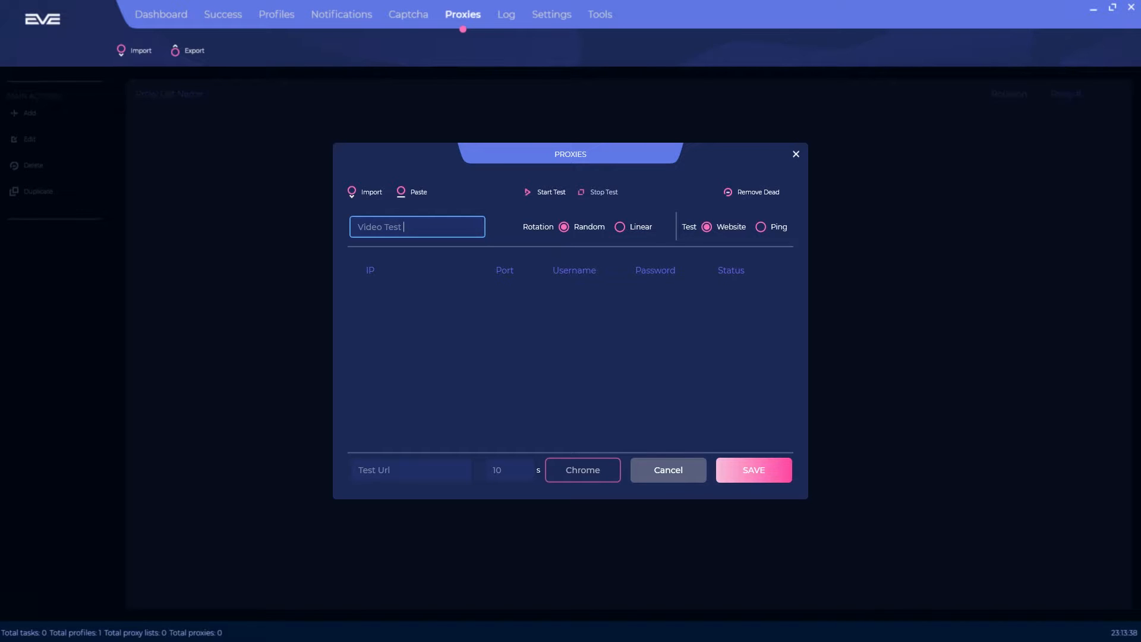
click(621, 228)
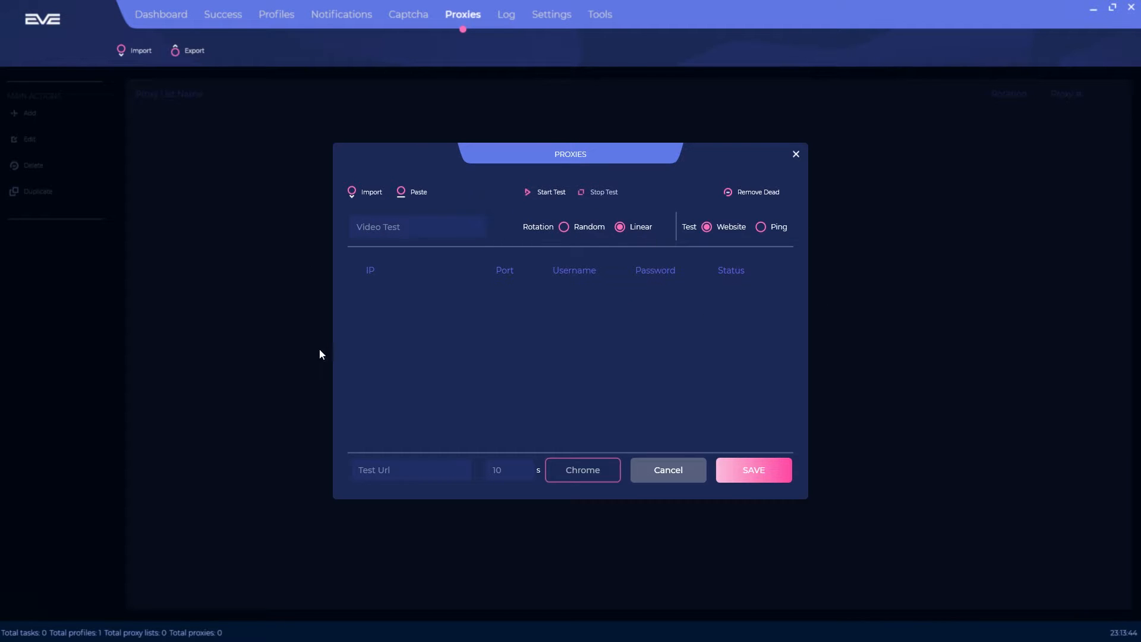
click(574, 229)
click(776, 233)
click(760, 227)
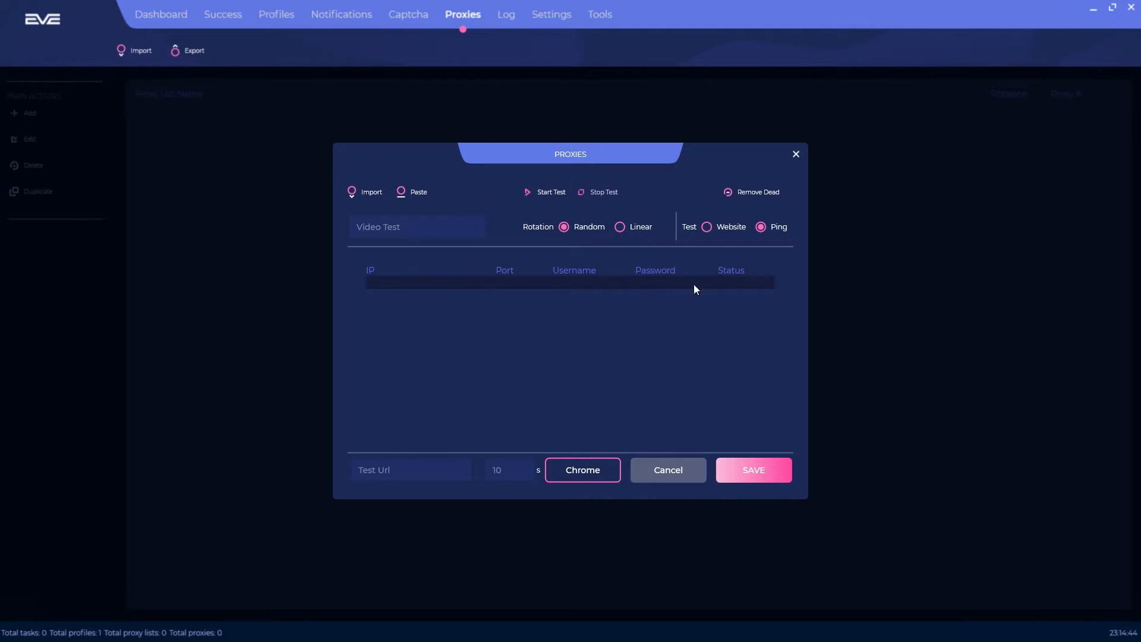
Step: Add a blank row to the Video Test table, then paste the copied proxy on port 33128
double_click(400, 283)
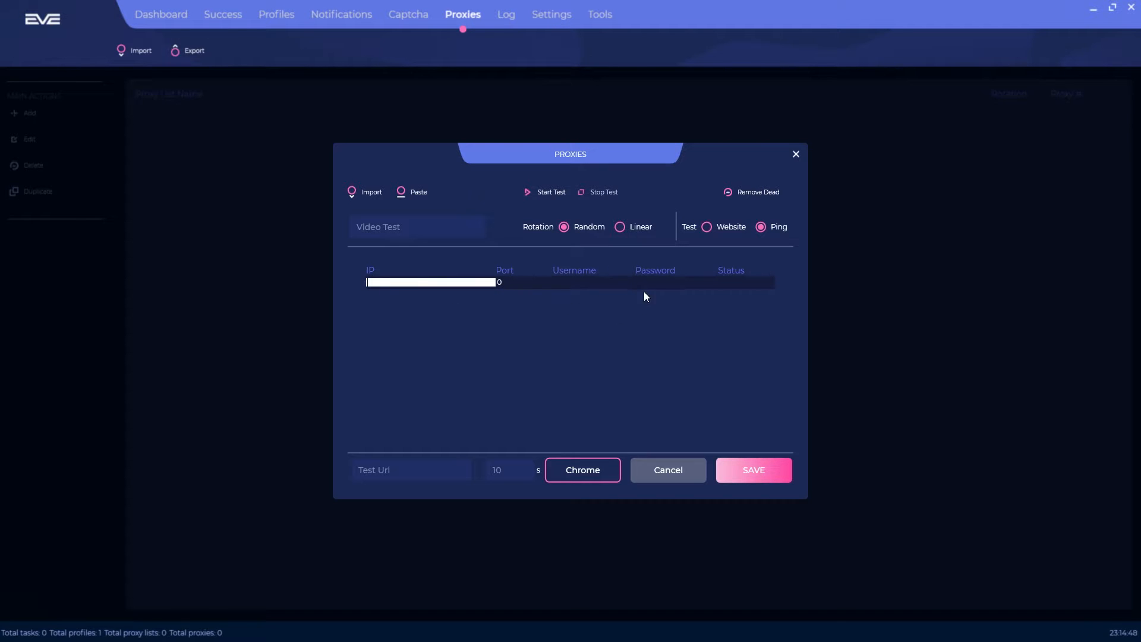
click(438, 267)
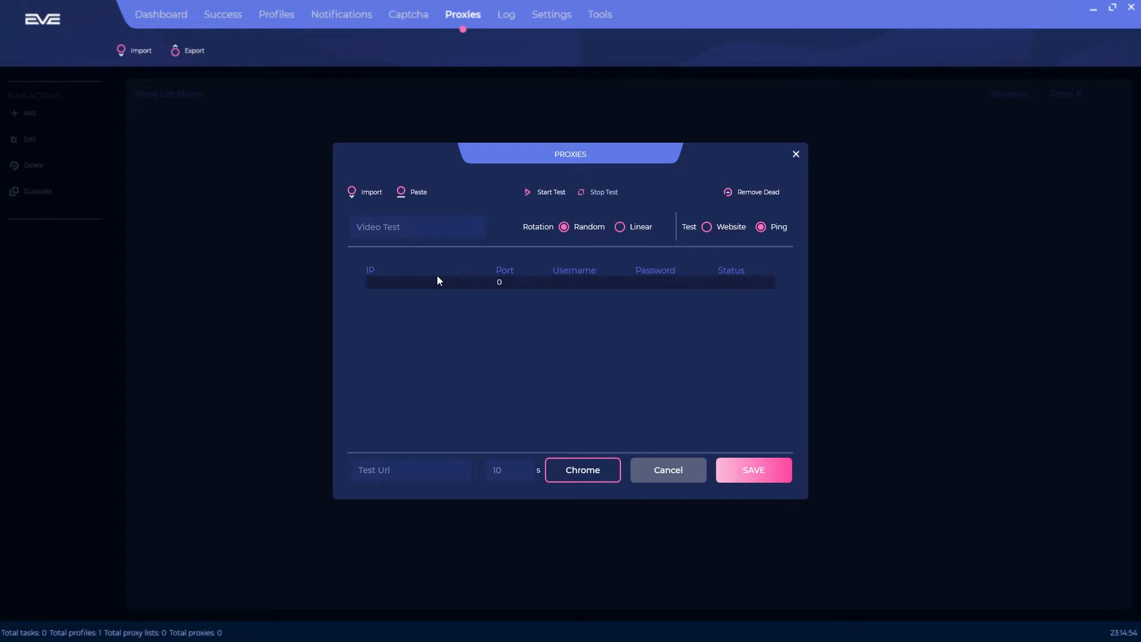
click(416, 196)
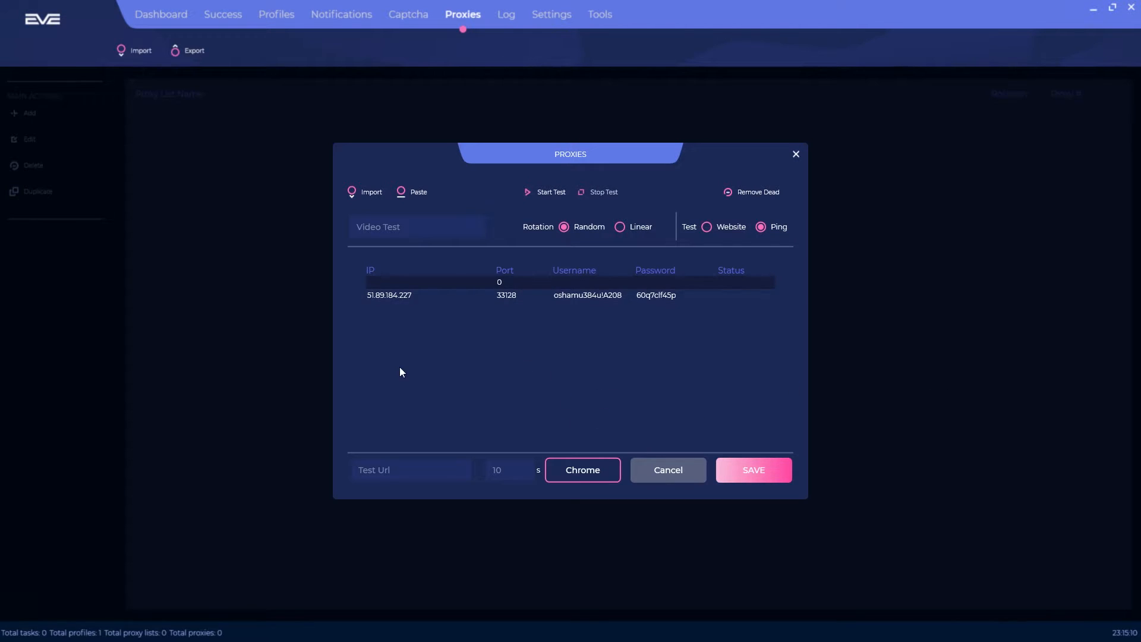
click(444, 475)
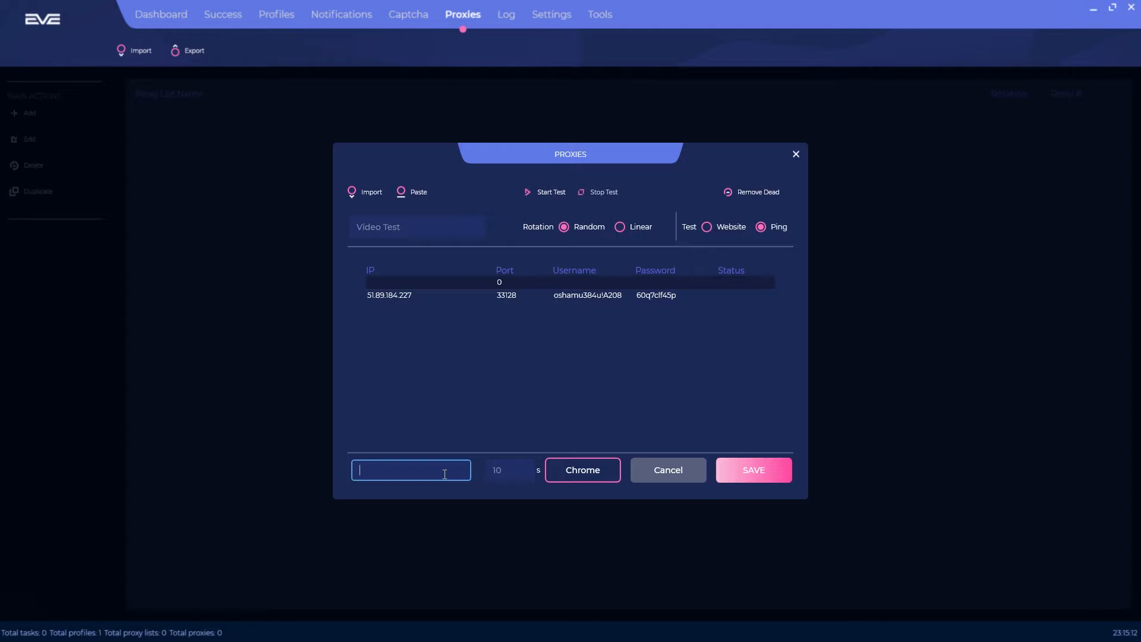
click(523, 471)
click(585, 473)
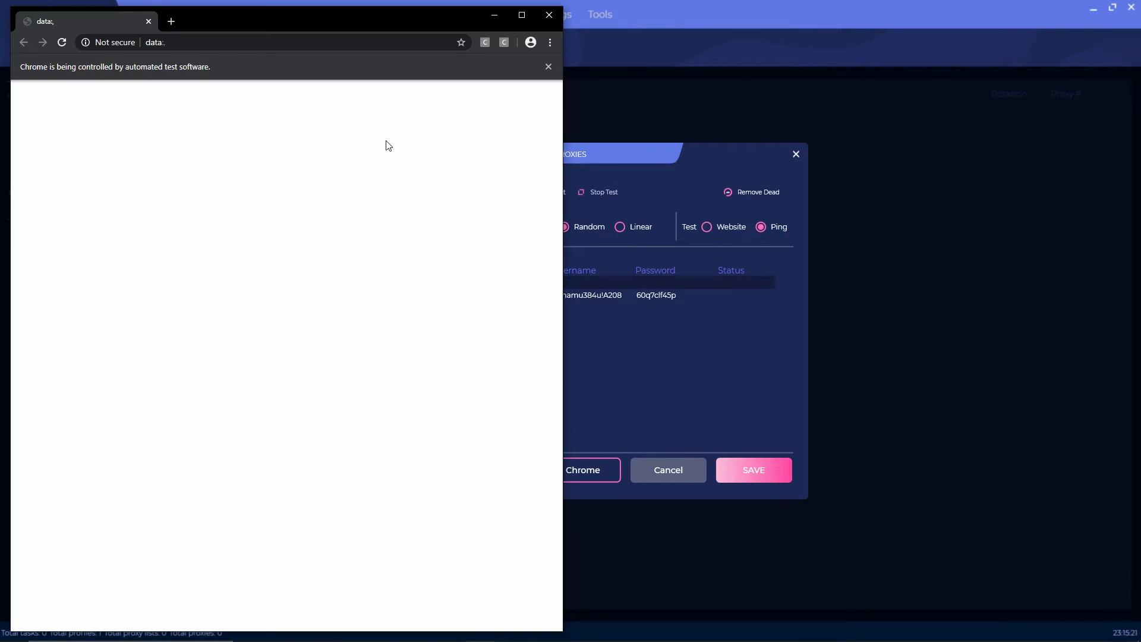
click(548, 14)
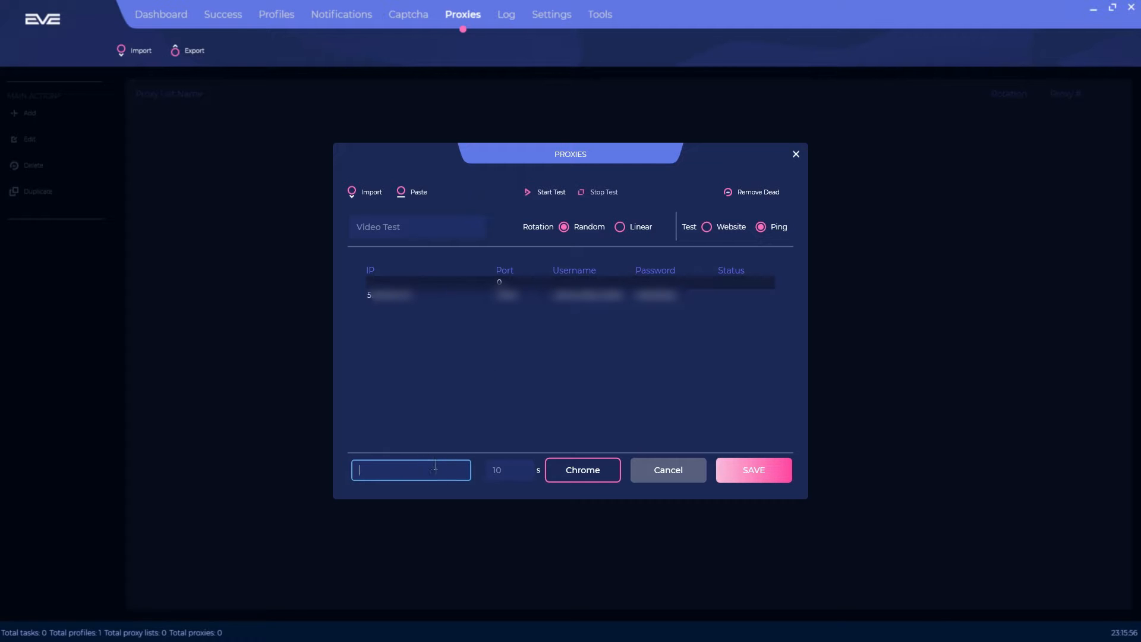
Step: Website-test the Video Test proxies against the Supreme New York URL, then save the list
key(ctrl+v)
click(716, 227)
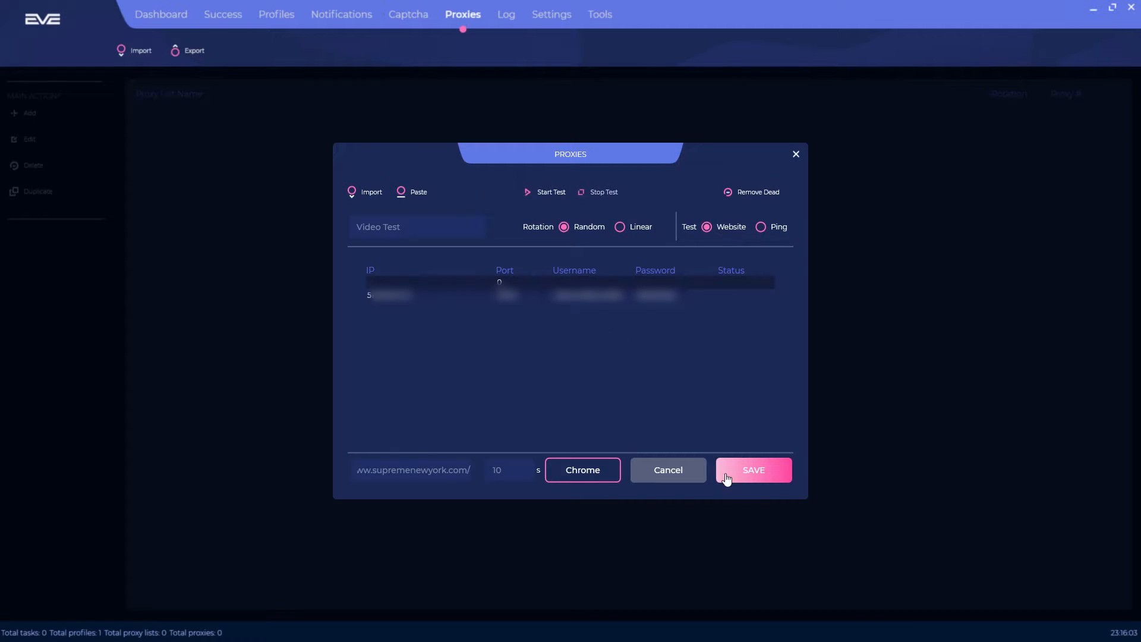
click(545, 191)
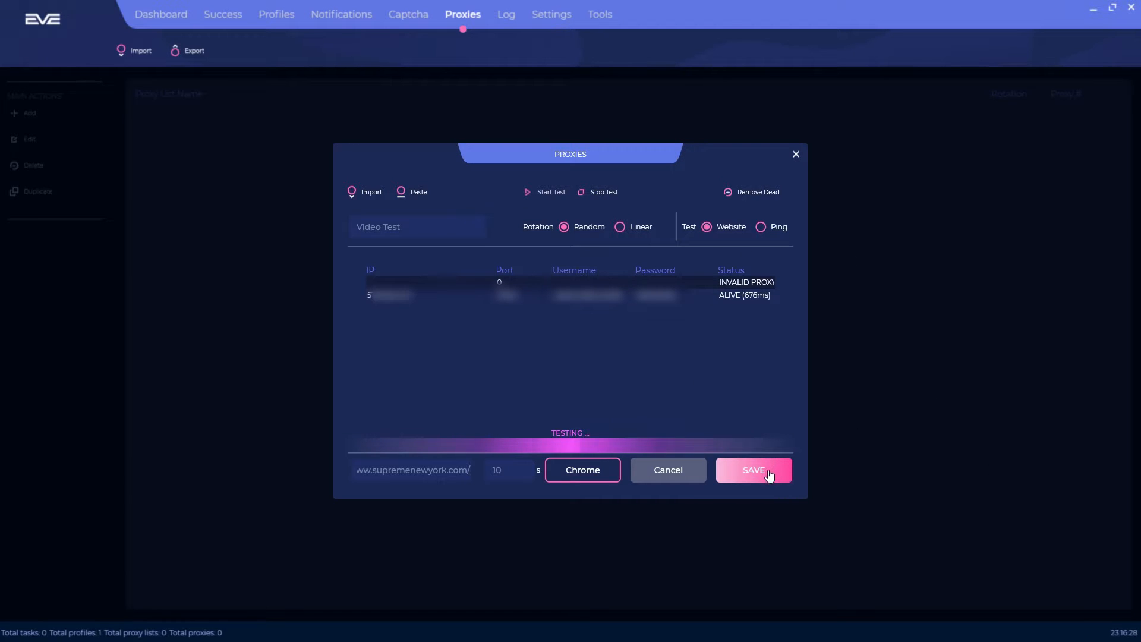
click(771, 475)
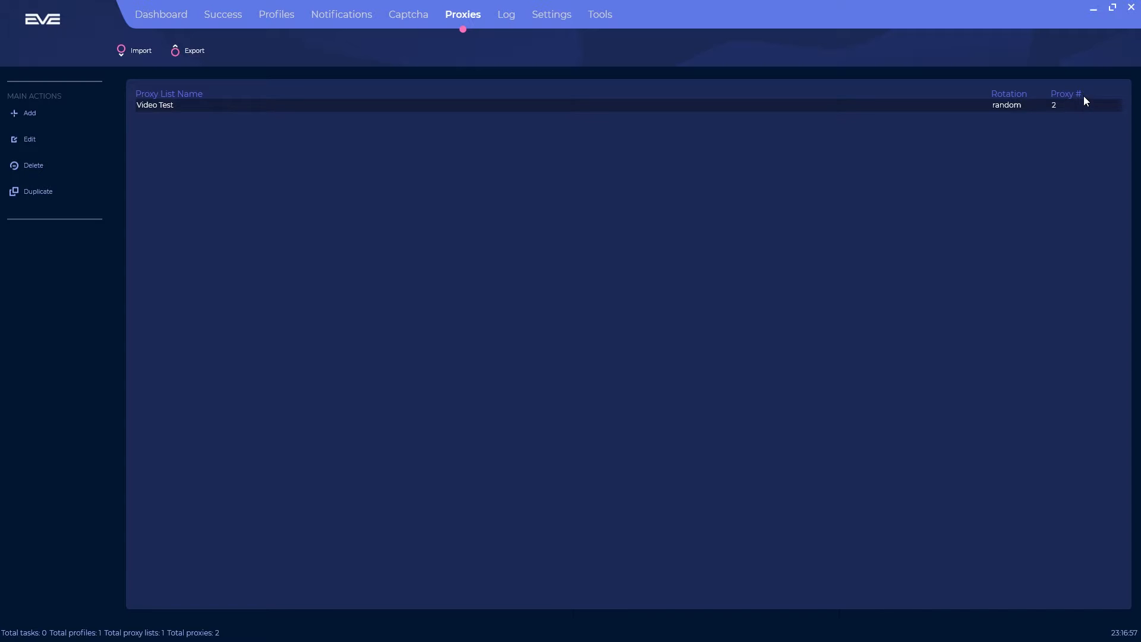
Step: Delete the invalid proxy from Video Test and save the list with one proxy
double_click(627, 105)
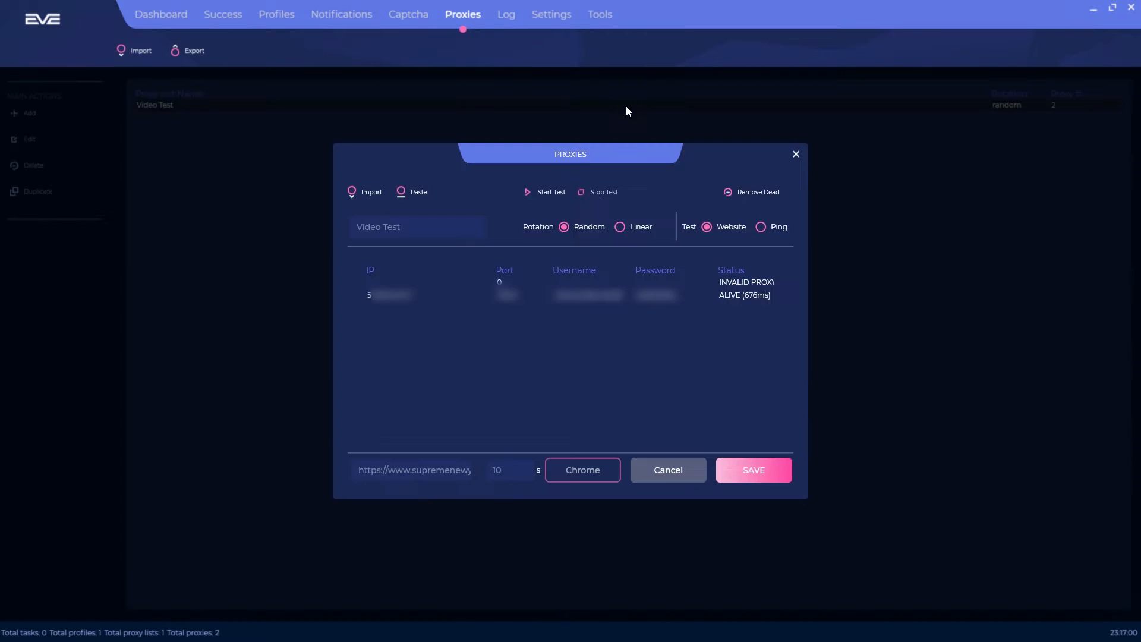
triple_click(739, 280)
click(698, 280)
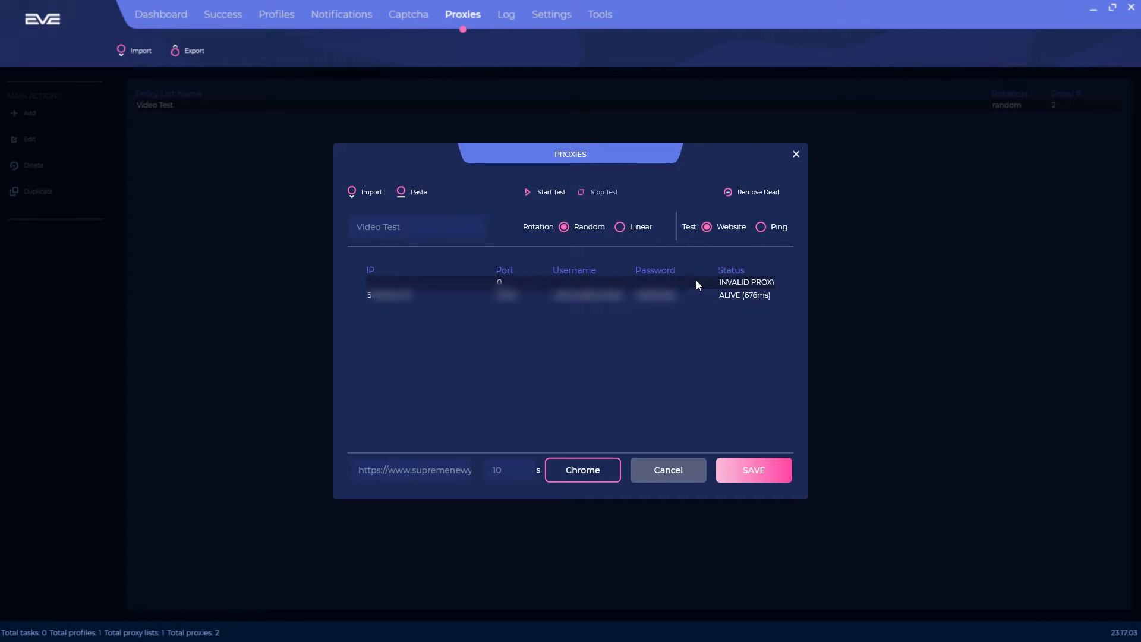
key(Delete)
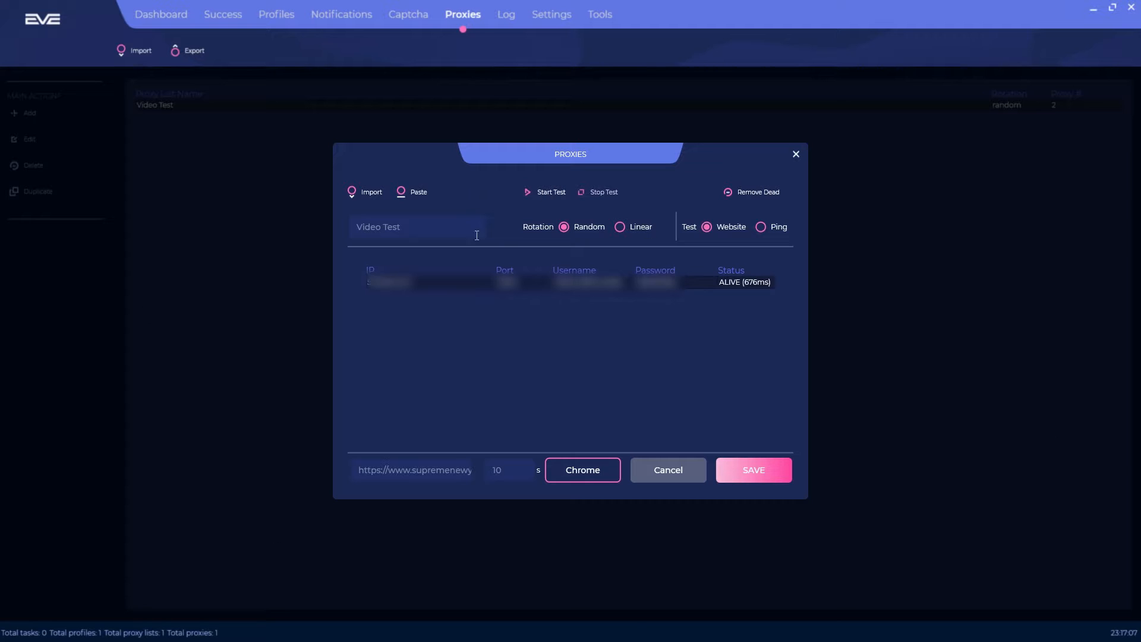
click(752, 471)
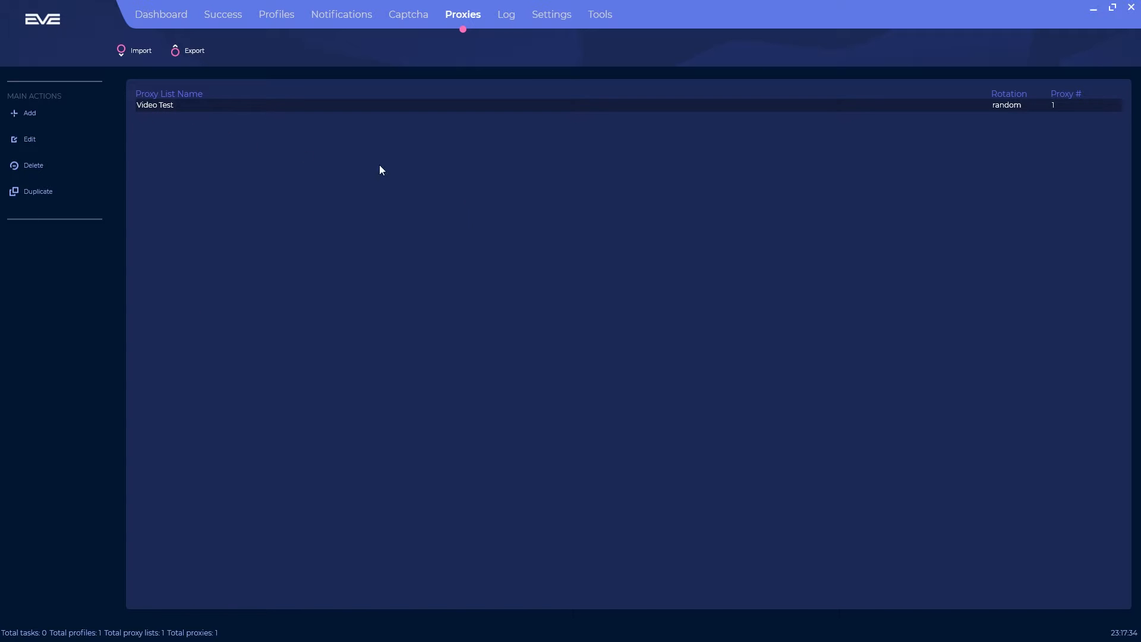
Step: Duplicate the Video Test proxy list, then delete the duplicate copy
click(26, 140)
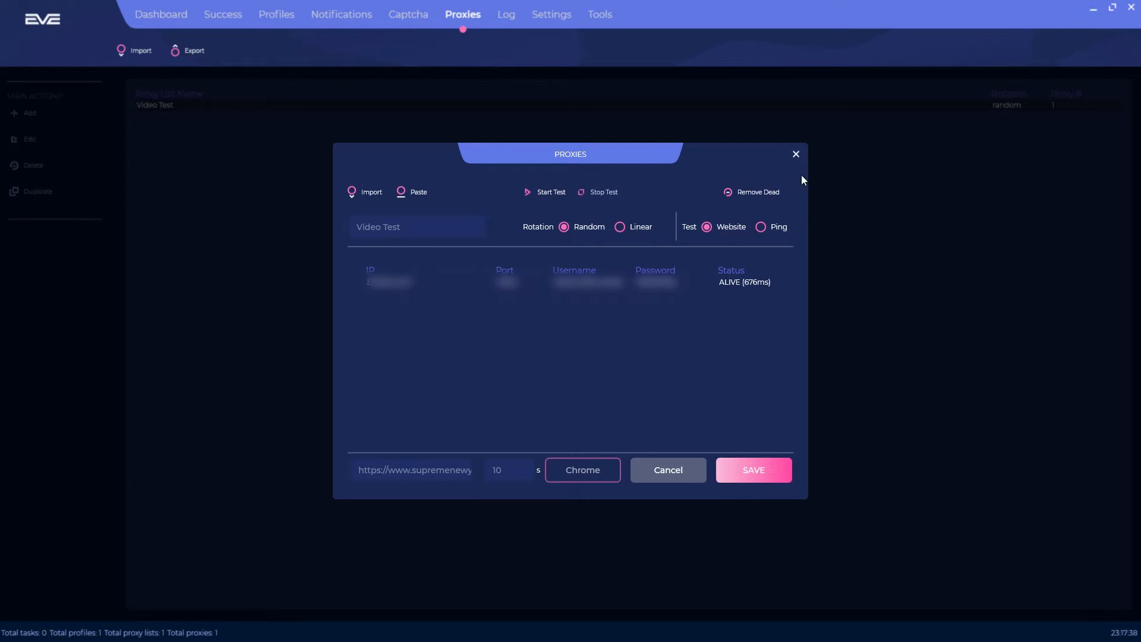
click(795, 155)
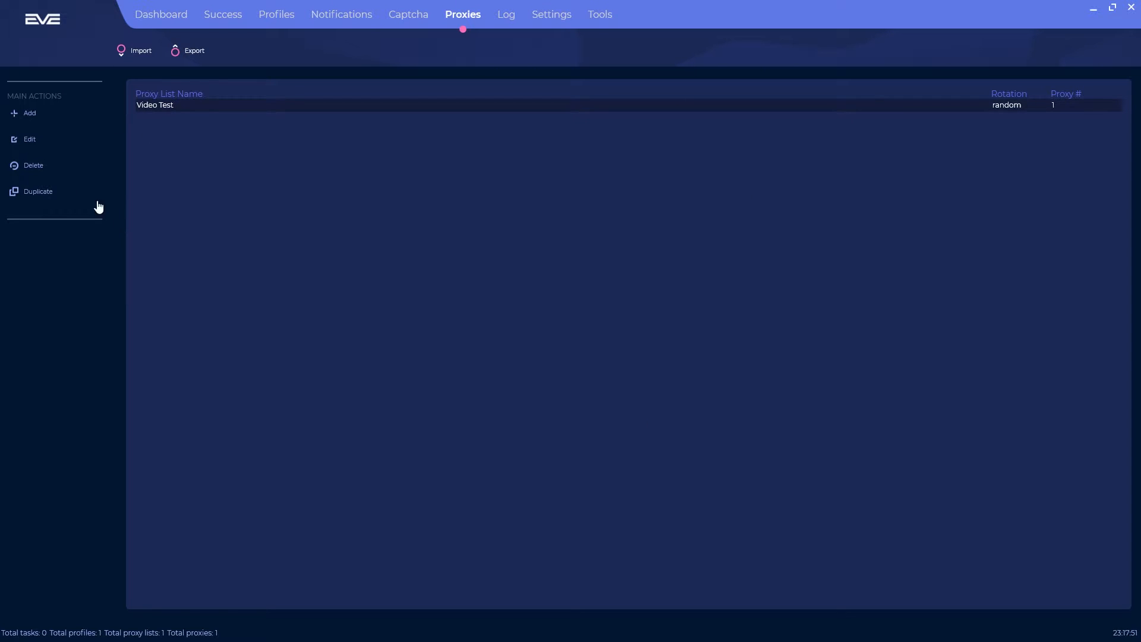
click(43, 191)
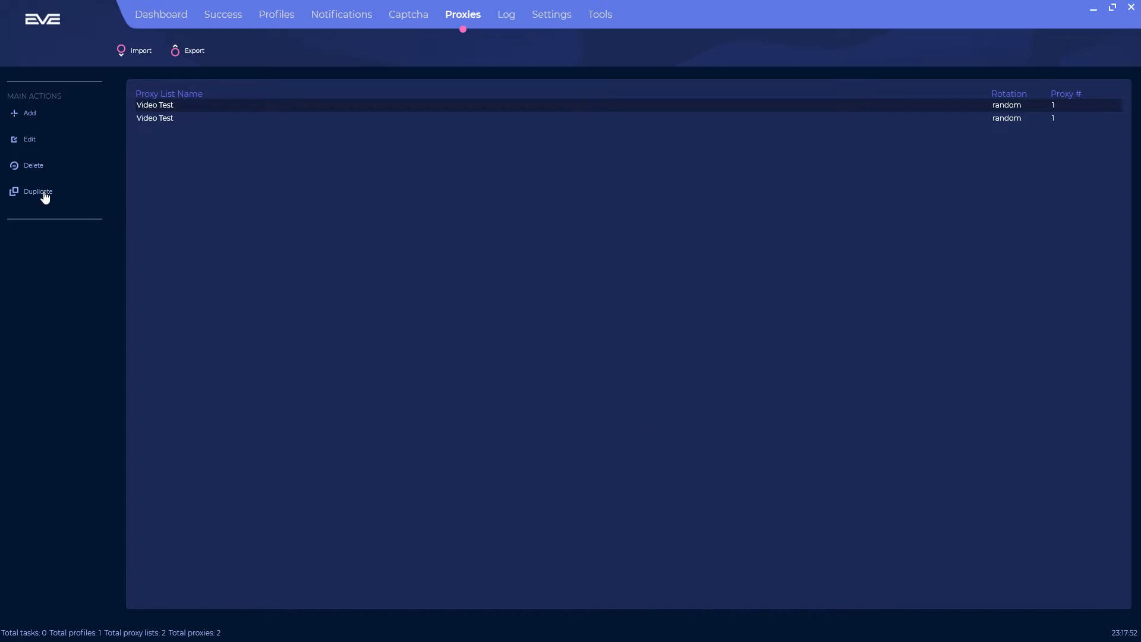
click(703, 118)
click(39, 170)
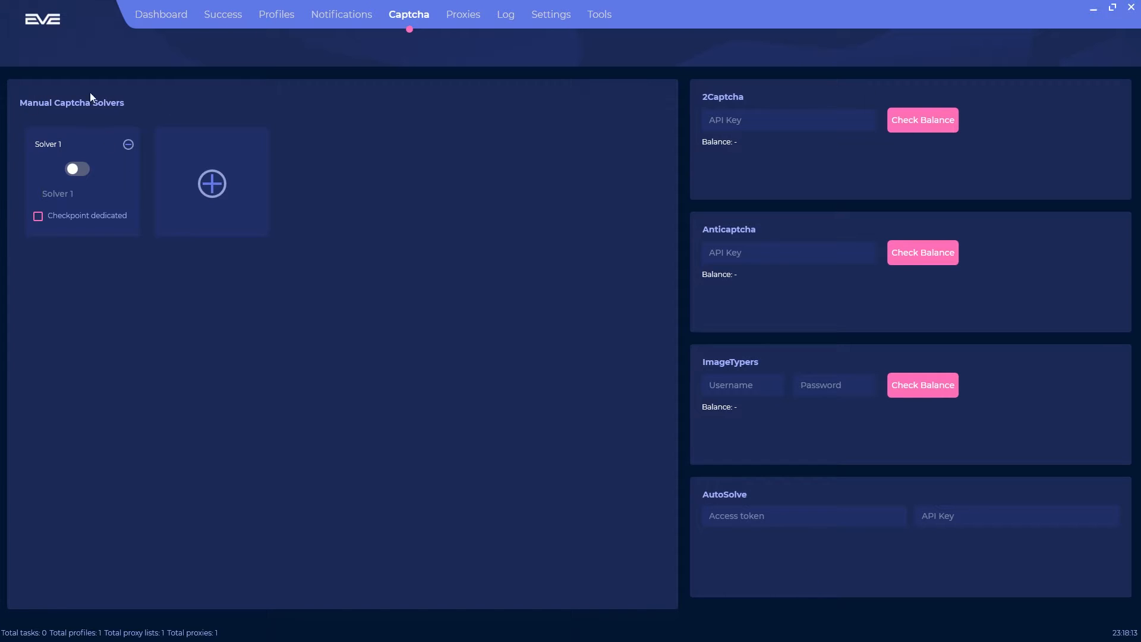
Step: Check the 2Captcha balance, then add a second manual solver and switch Solver 2 on
click(752, 125)
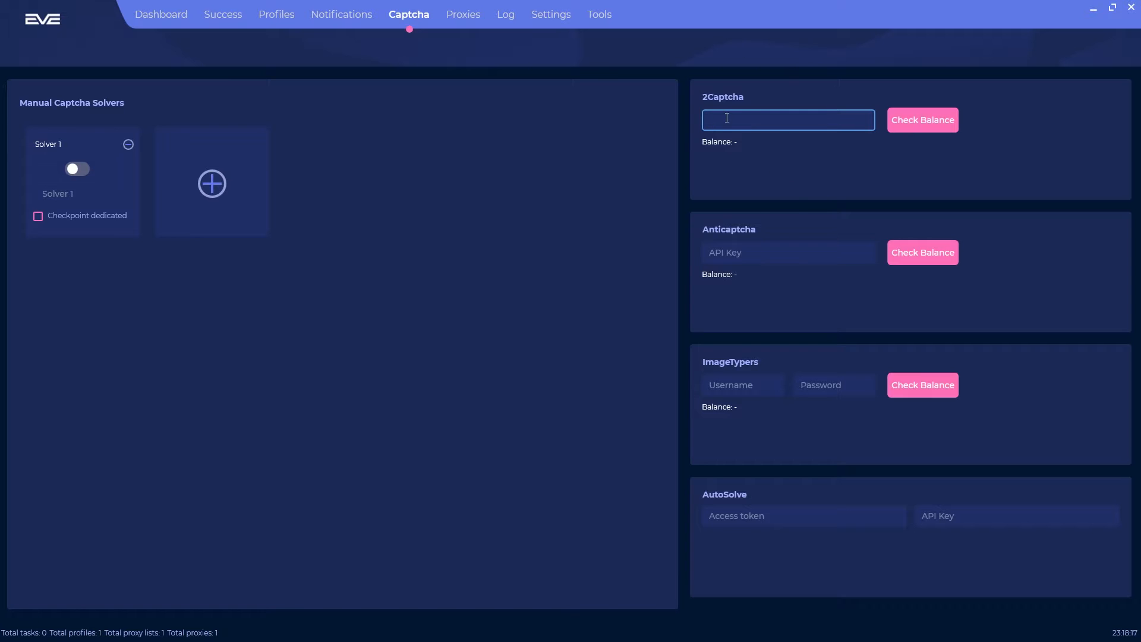
click(952, 120)
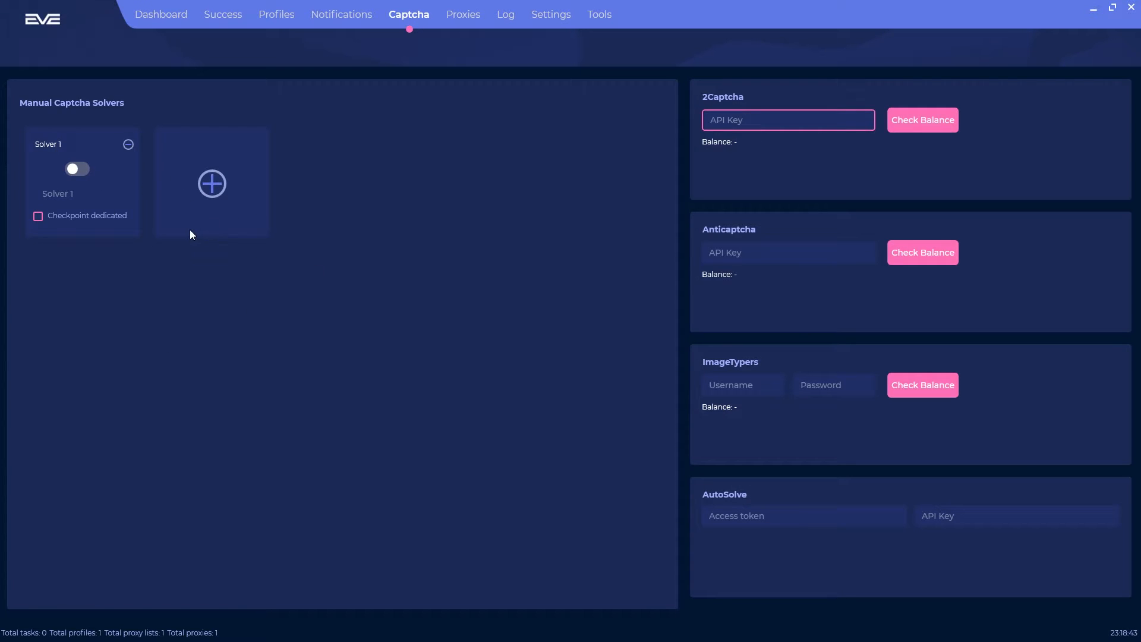
click(214, 183)
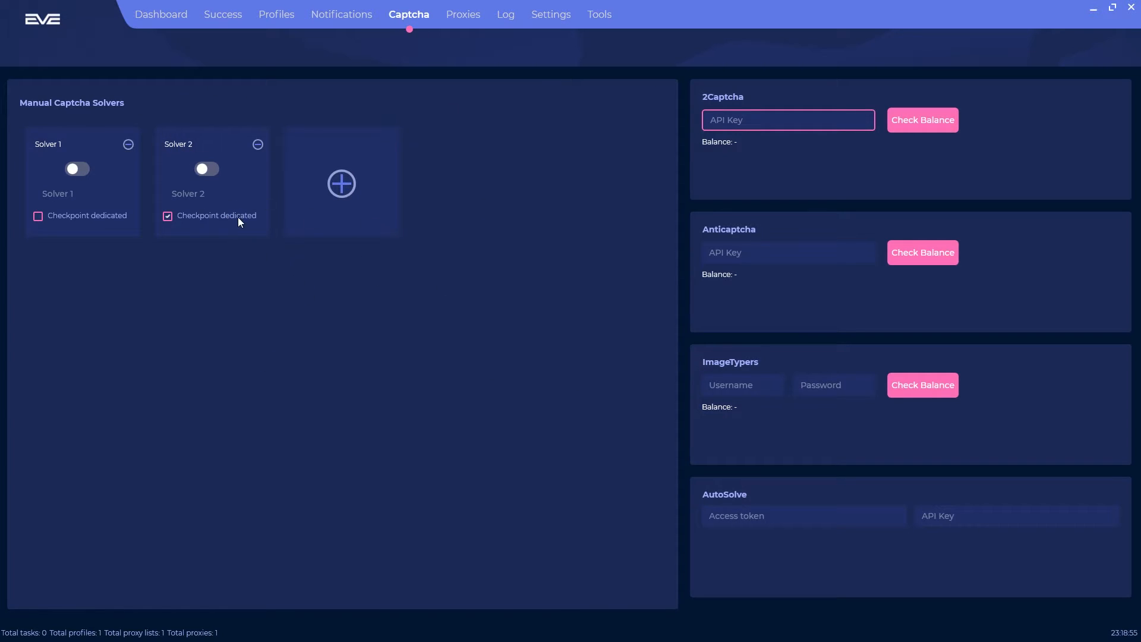
click(209, 170)
Step: Test Solver 2 on YouTube and Google sign-in with no proxy, then remove the extra solver card
mouse_move(582, 128)
mouse_down()
mouse_move(600, 133)
mouse_move(584, 120)
mouse_up()
click(471, 151)
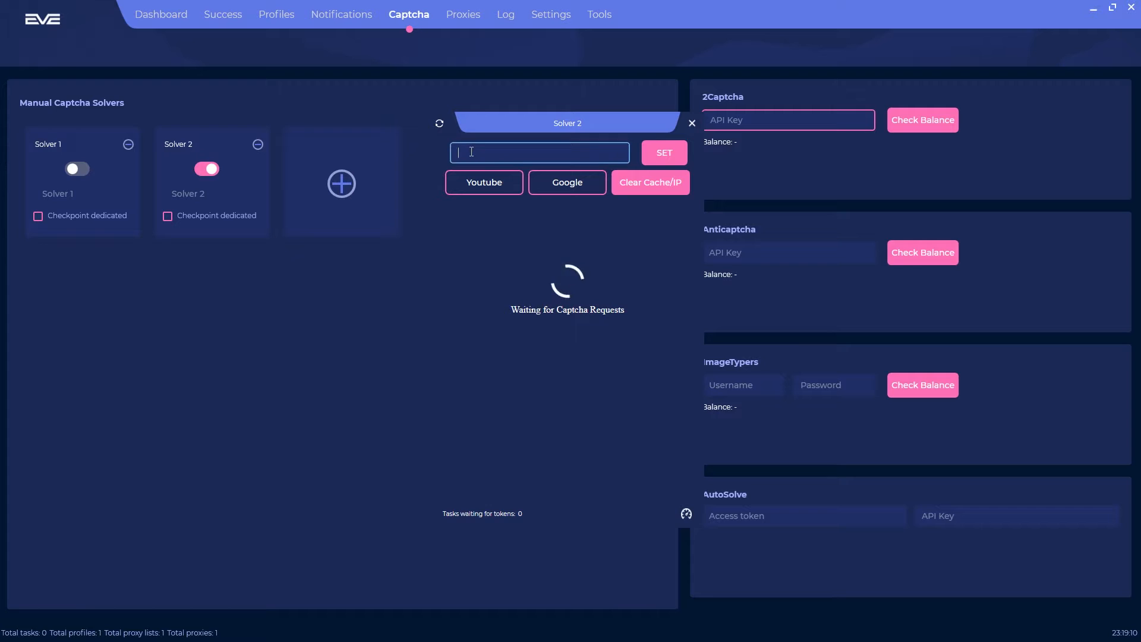
click(664, 153)
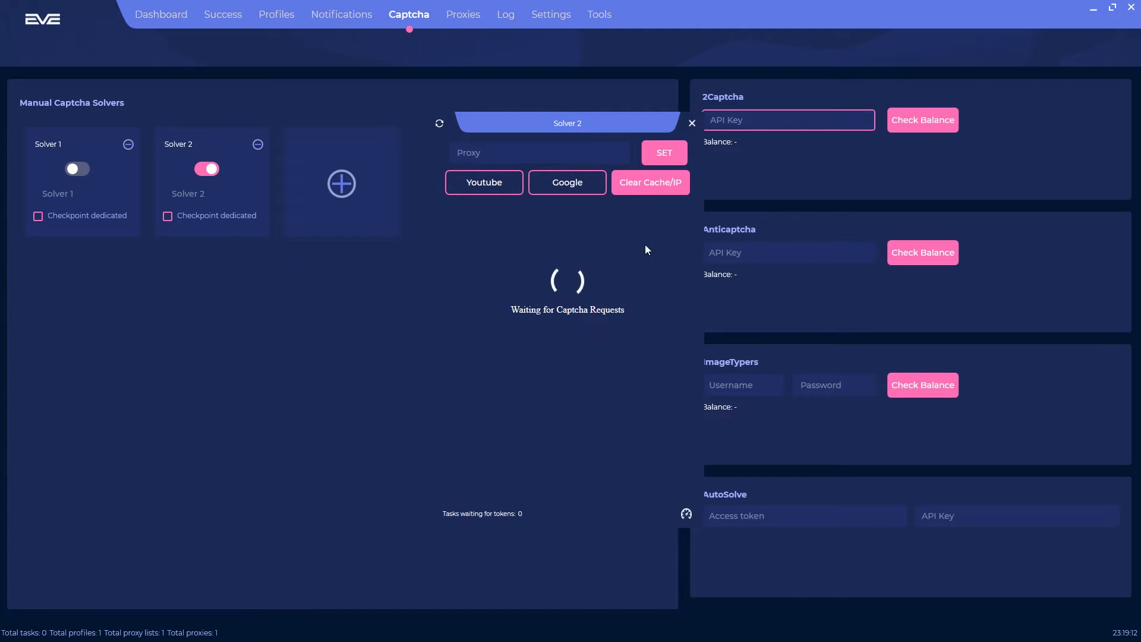
click(484, 182)
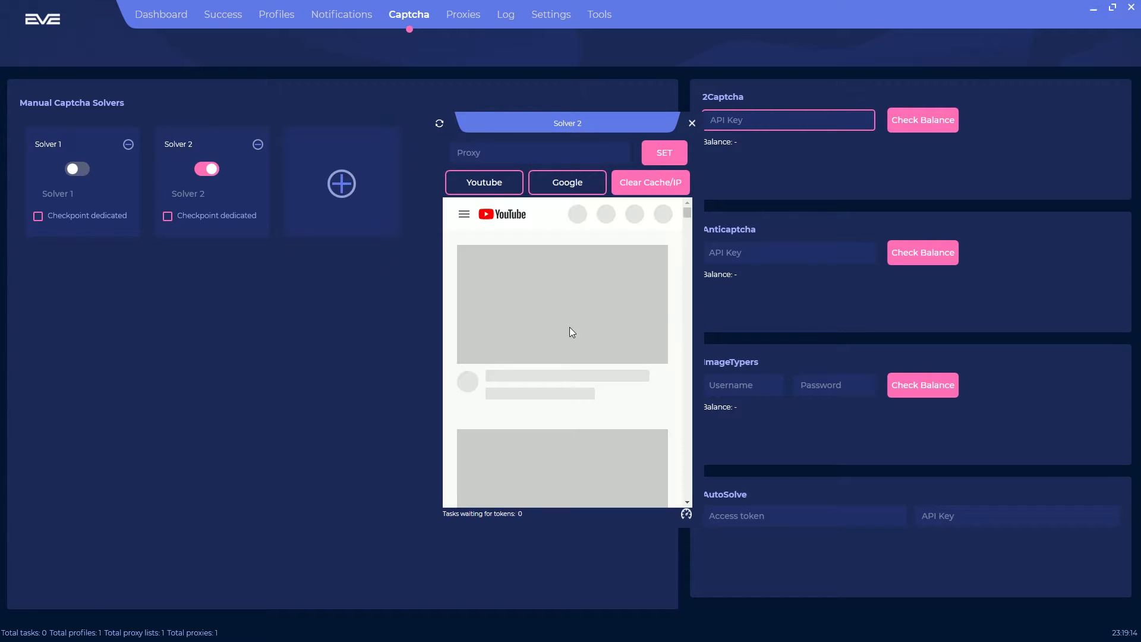
click(564, 190)
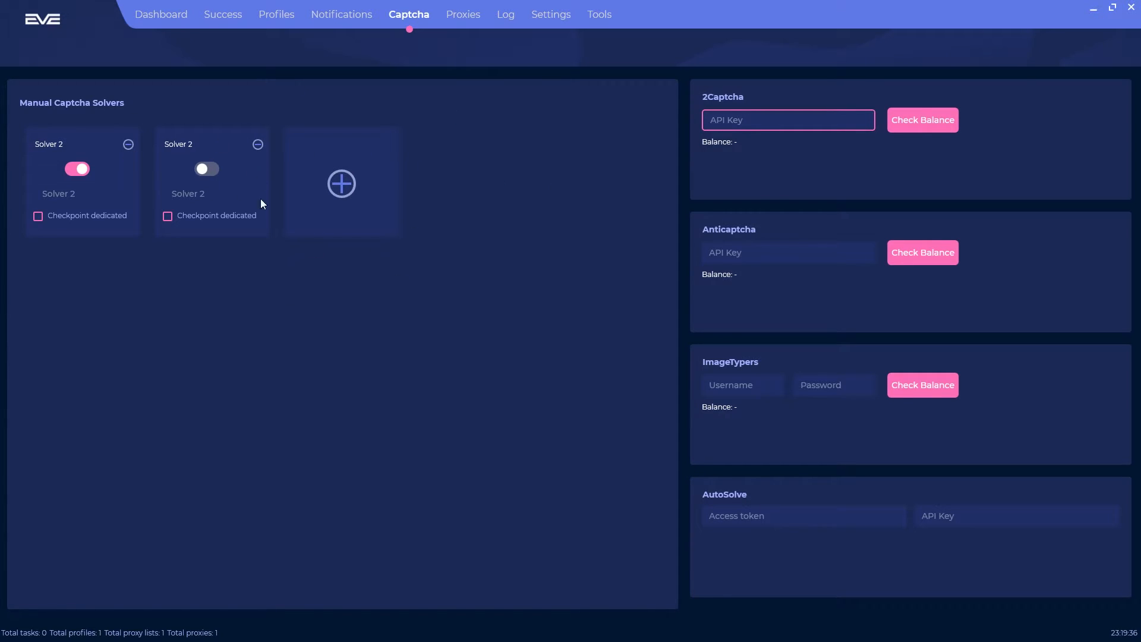
click(257, 144)
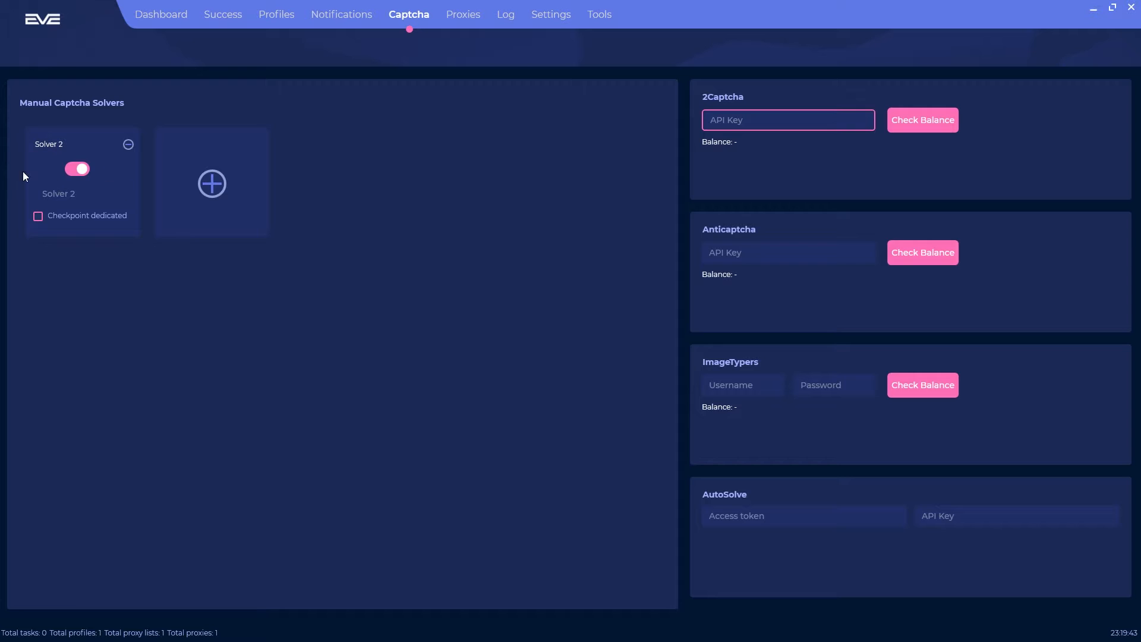
click(361, 16)
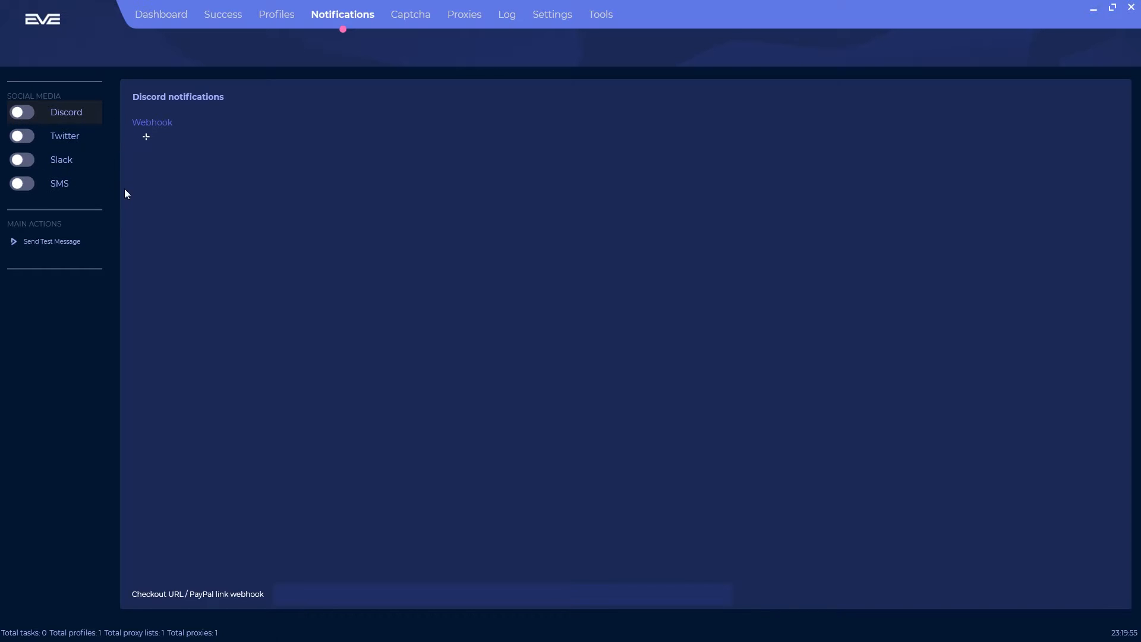
Step: Add an empty Discord webhook row and leave Discord notifications switched off
click(66, 143)
click(68, 158)
click(69, 181)
click(72, 123)
click(146, 137)
click(165, 134)
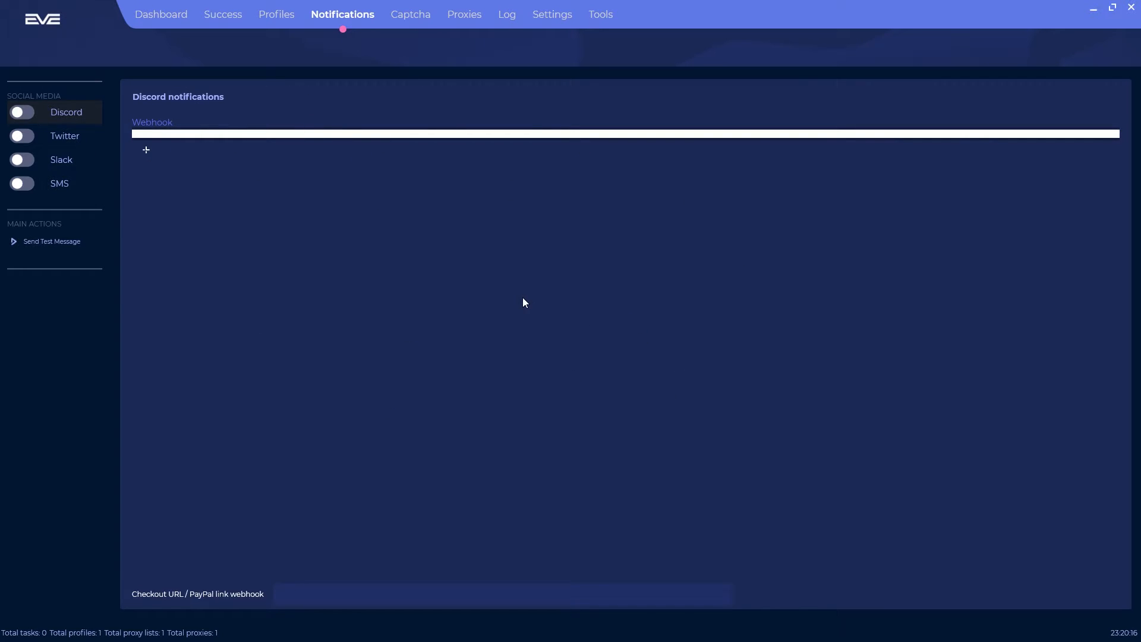
click(23, 116)
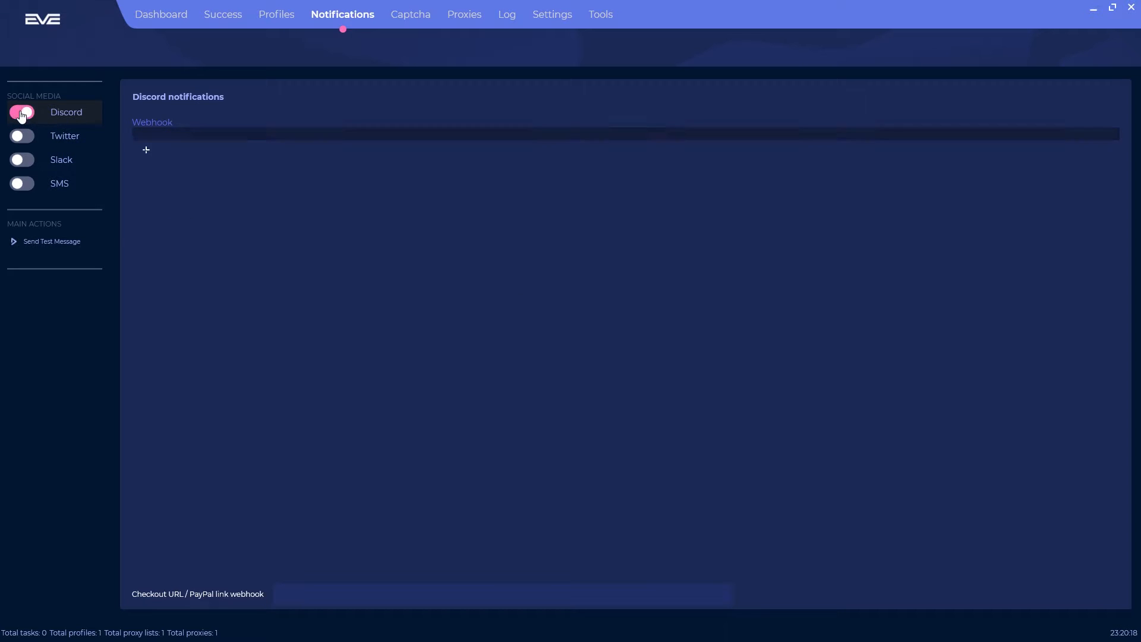
click(26, 113)
click(19, 116)
click(29, 114)
Step: Leave the Twitter key and token fields empty, and add a blank Slack hook row
click(62, 139)
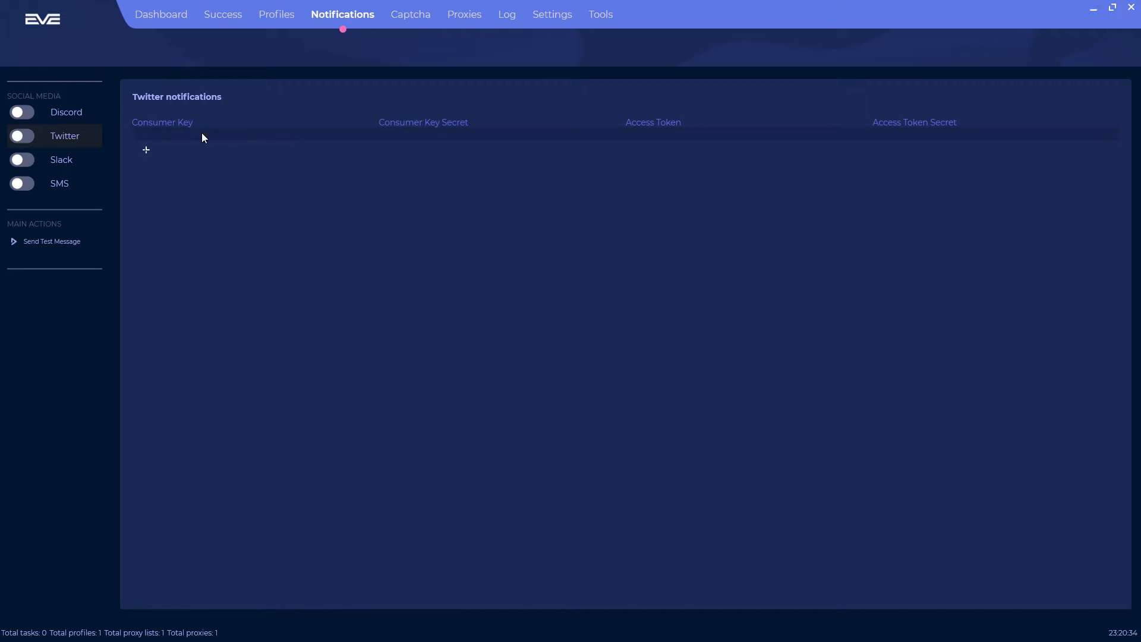
click(180, 135)
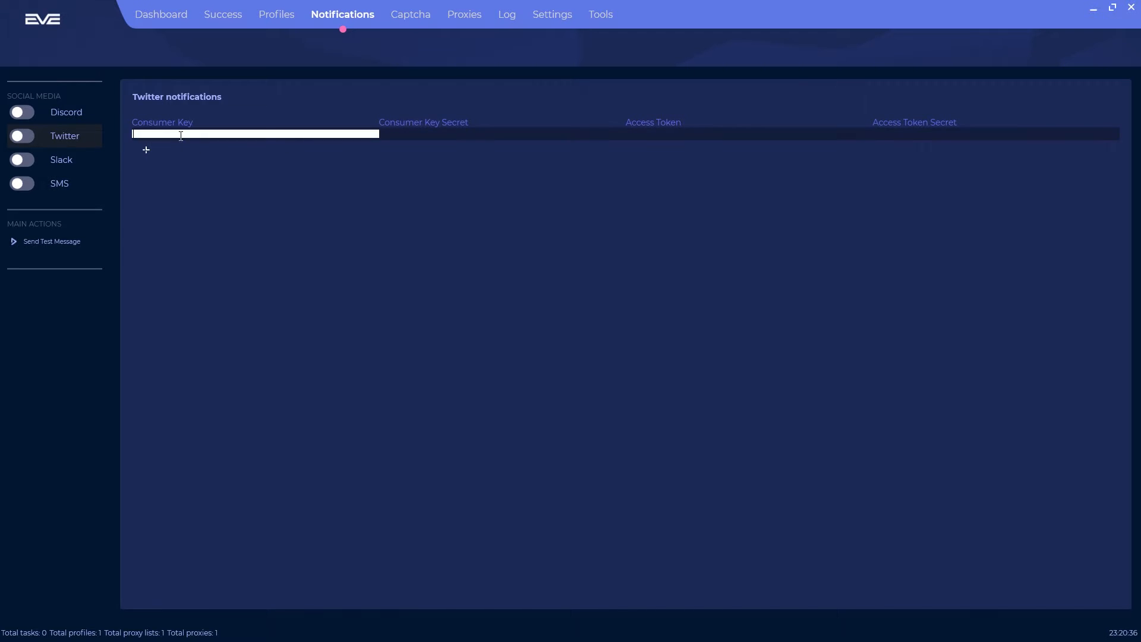
click(410, 137)
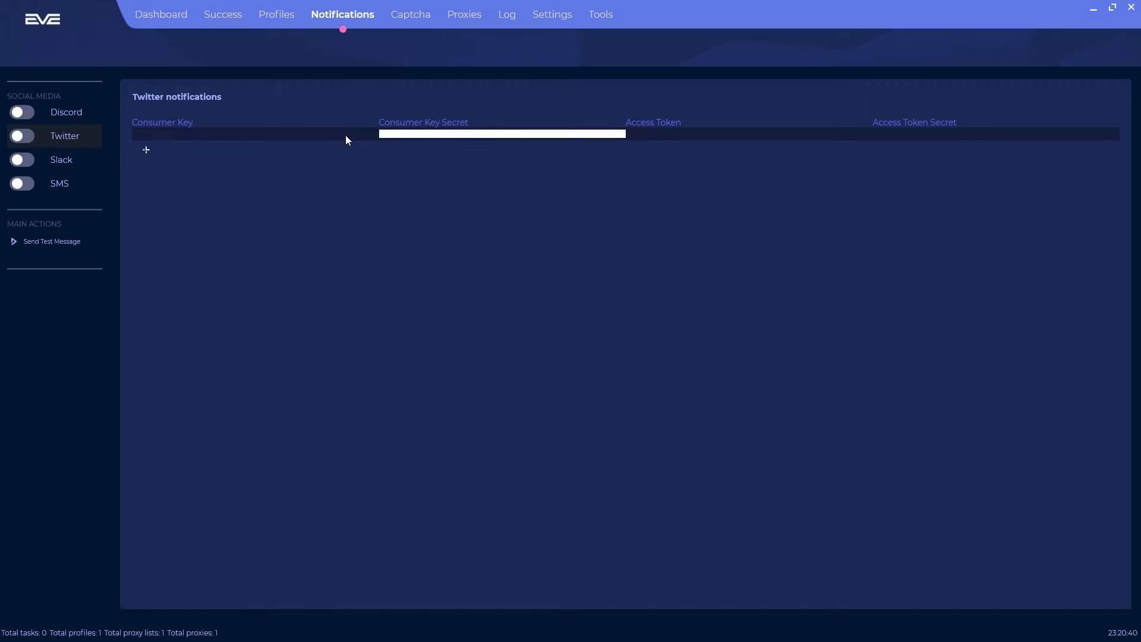
click(666, 133)
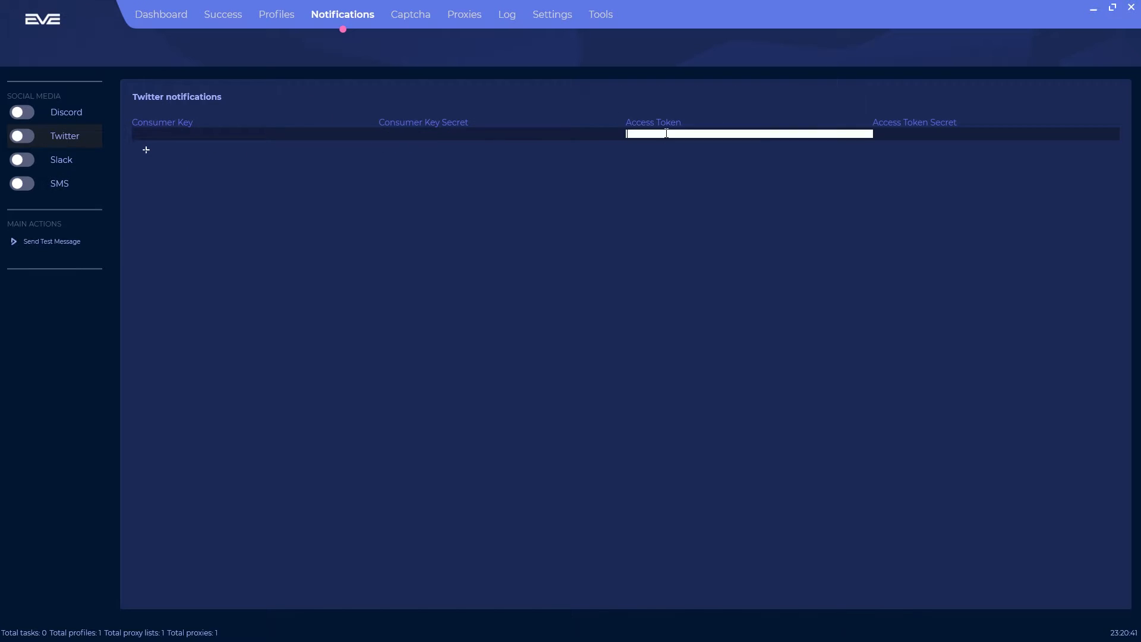
click(920, 134)
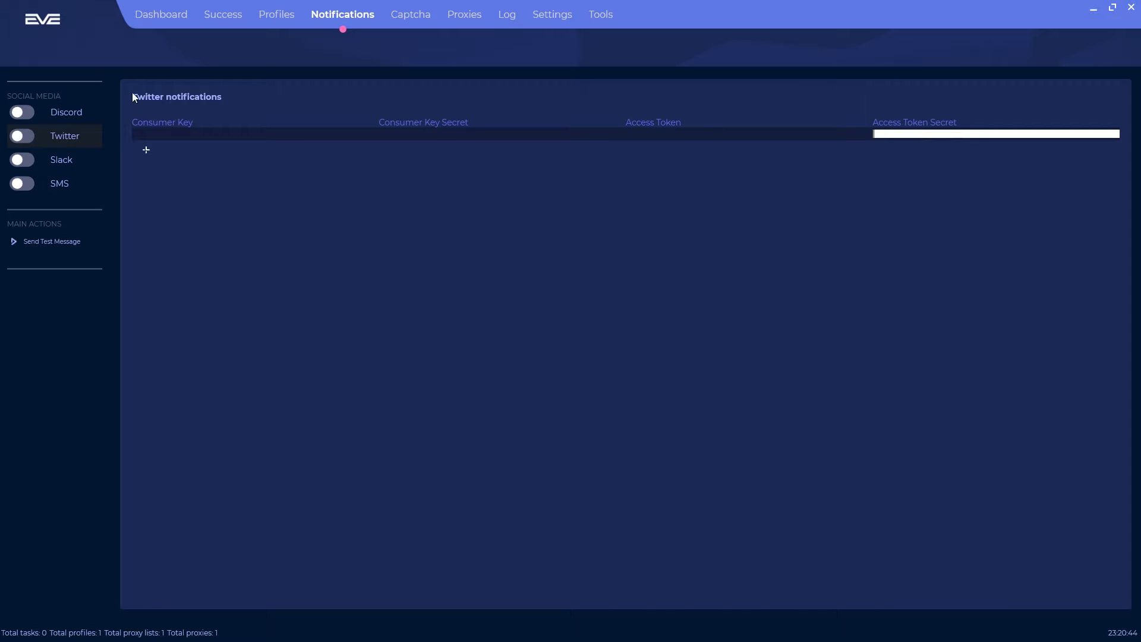
click(98, 164)
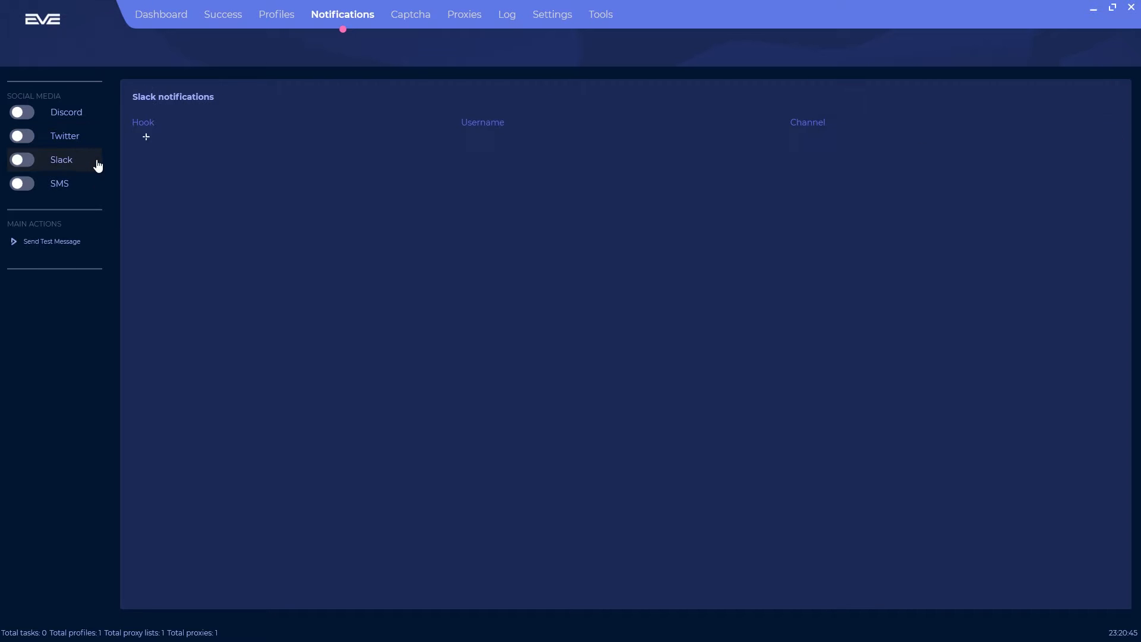
click(146, 138)
click(170, 137)
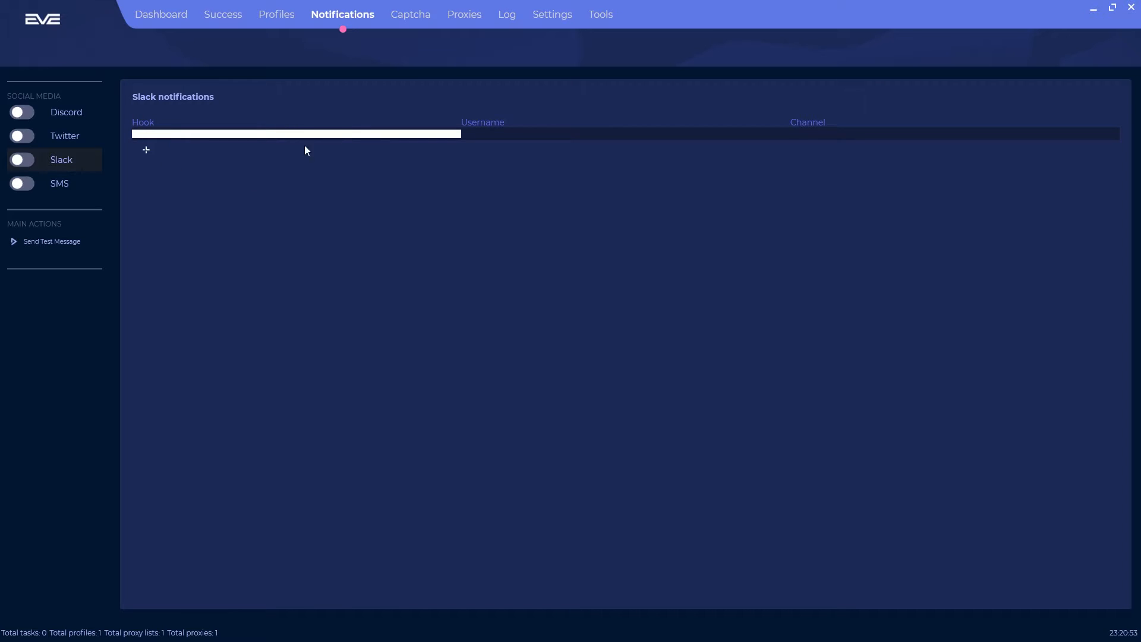
click(515, 136)
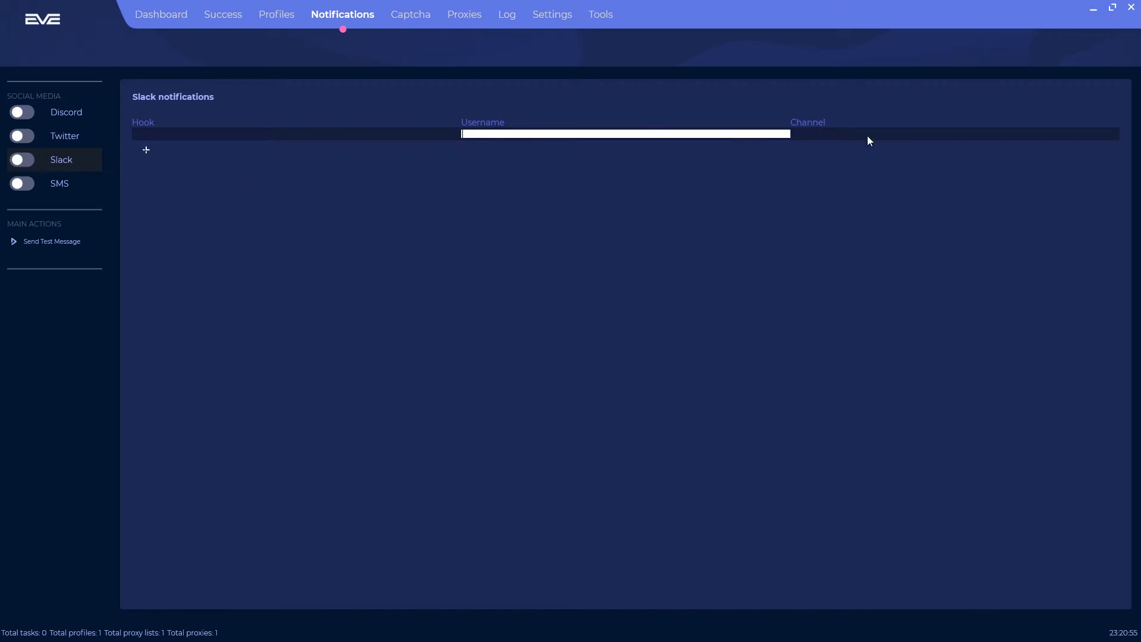
click(833, 138)
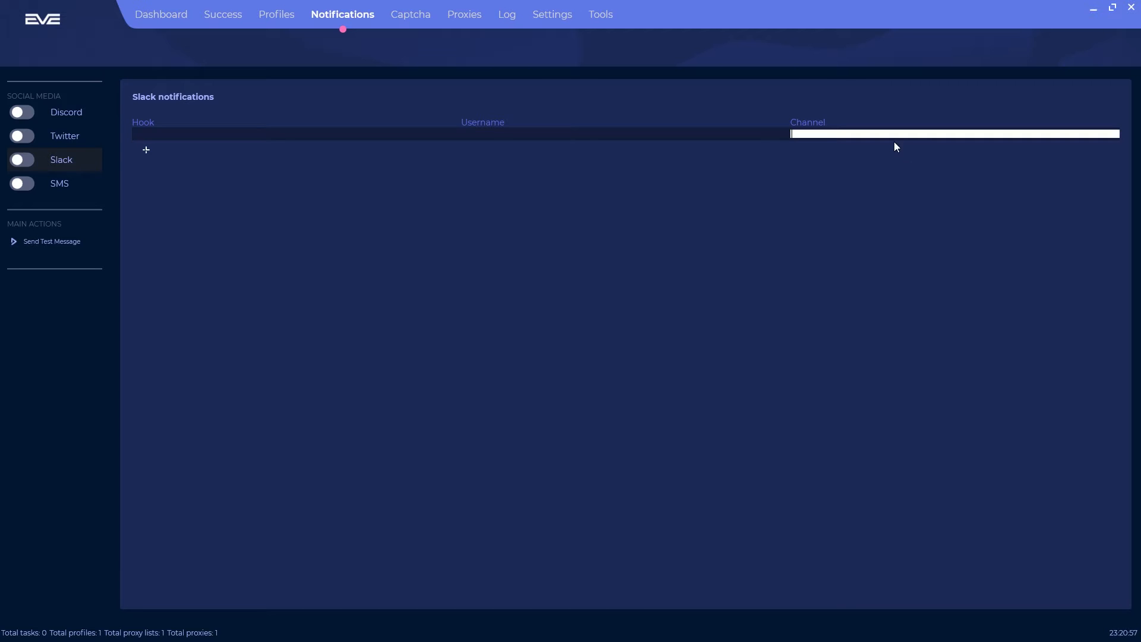
Step: Add a blank SMS row with empty Account Sid, Token, Number from and Number to
click(59, 183)
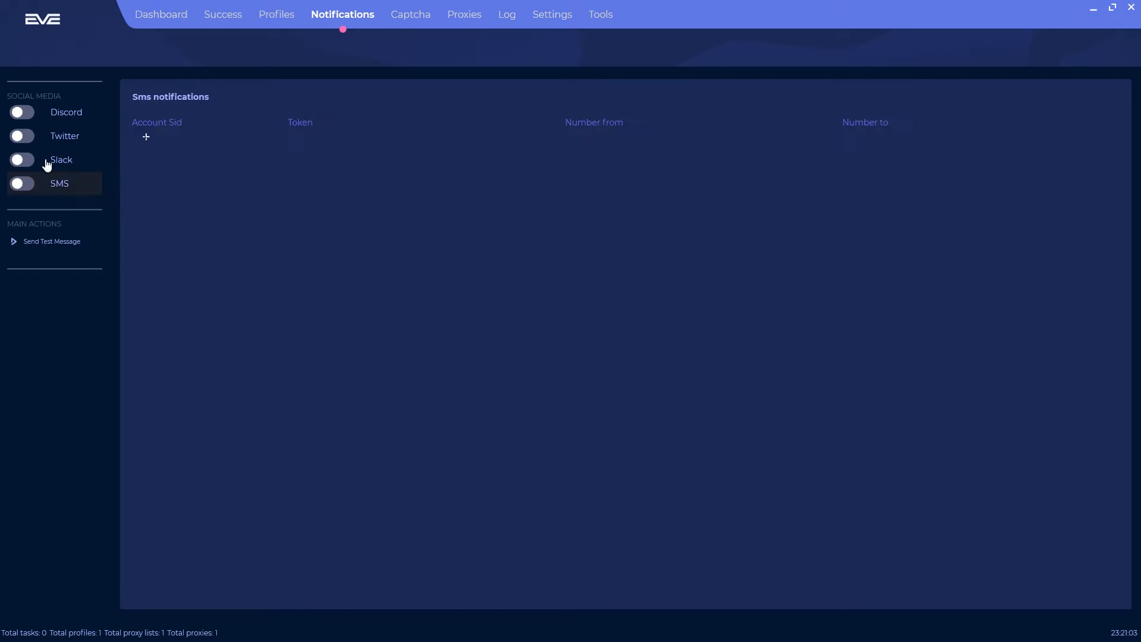
click(146, 137)
click(187, 138)
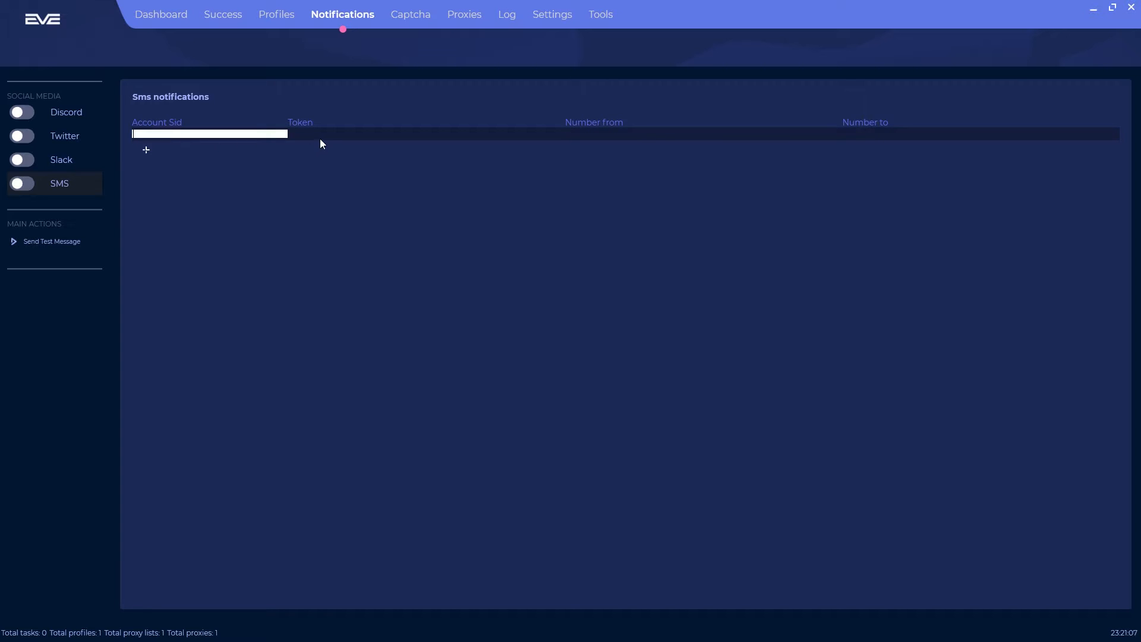
click(321, 138)
click(613, 134)
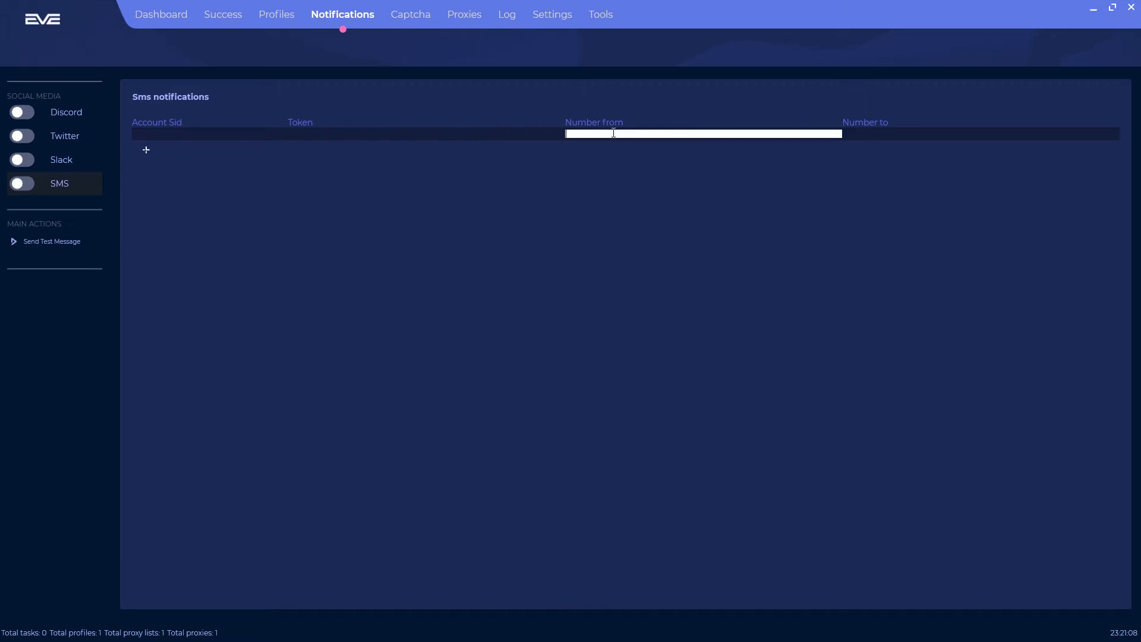
click(898, 133)
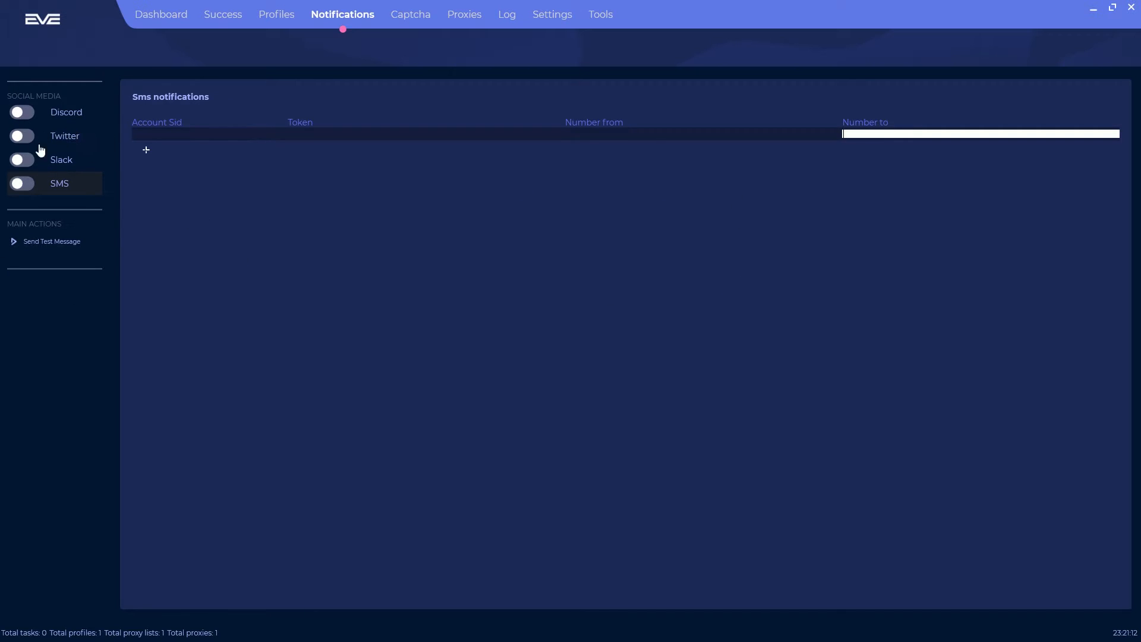
click(17, 117)
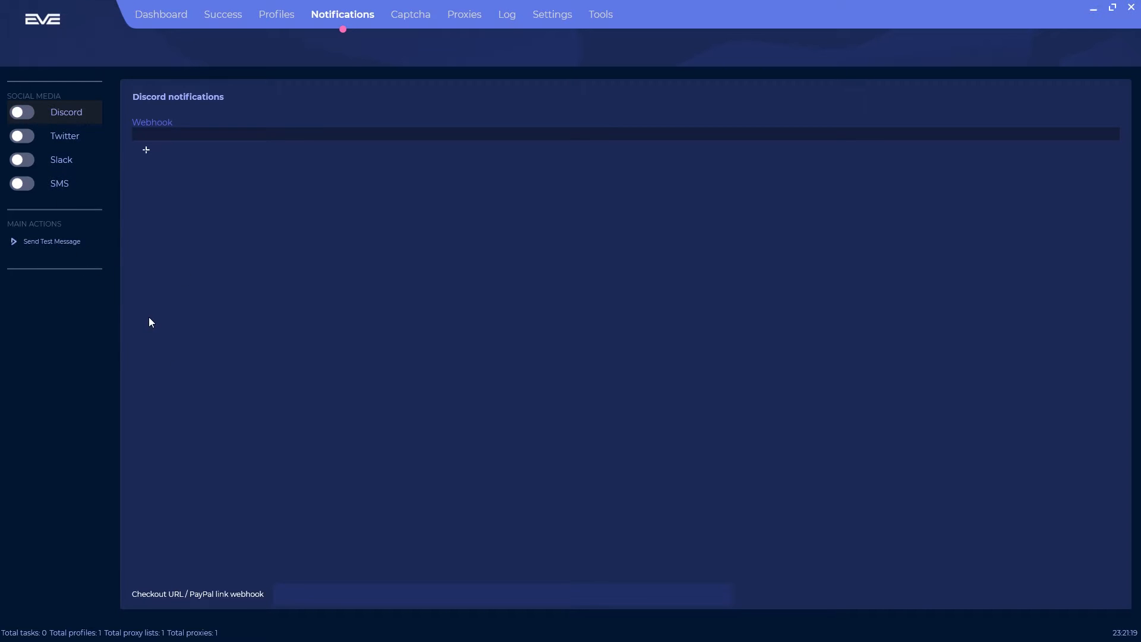
click(58, 185)
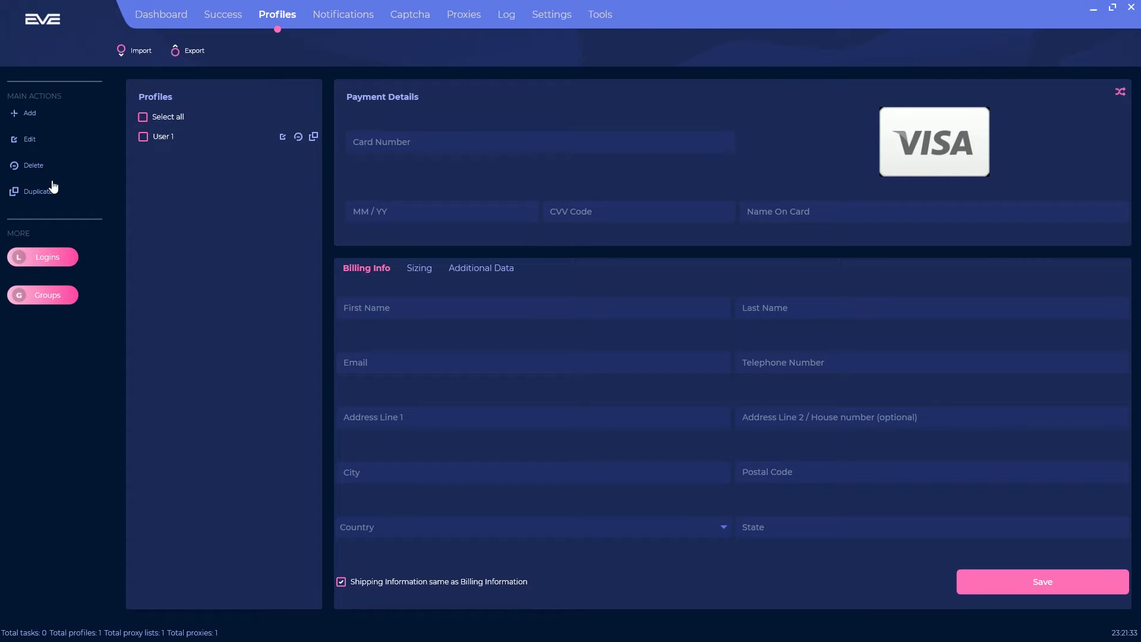
Step: Save the login pool with website Clot.com, then close Profile Groups without changes
mouse_move(140, 138)
click(48, 257)
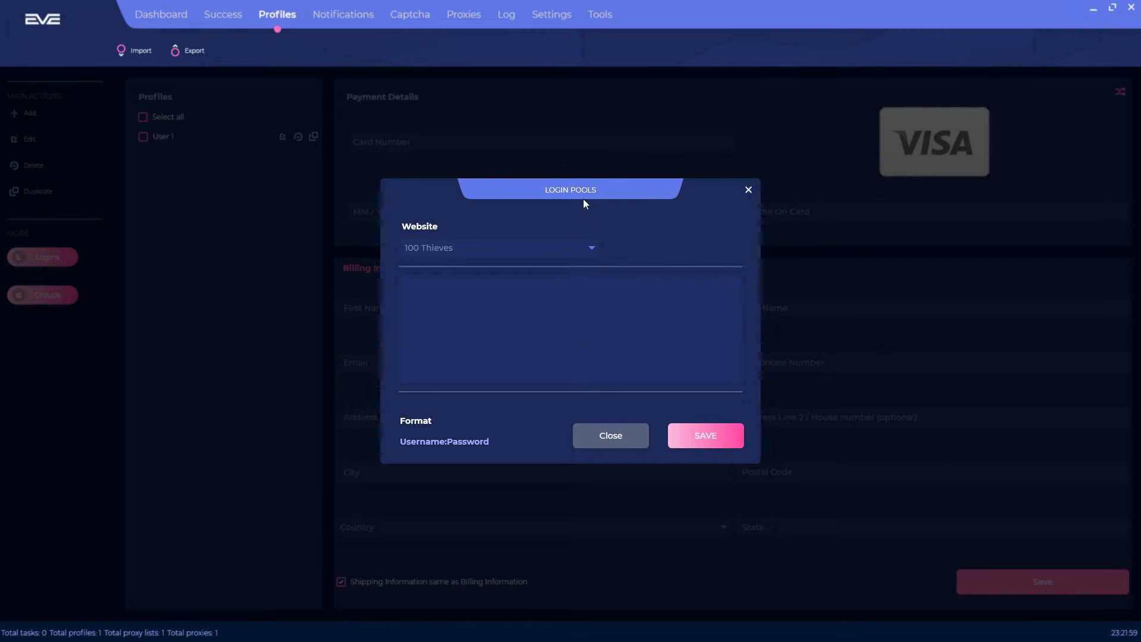
click(591, 253)
scroll(503, 343, down, 10)
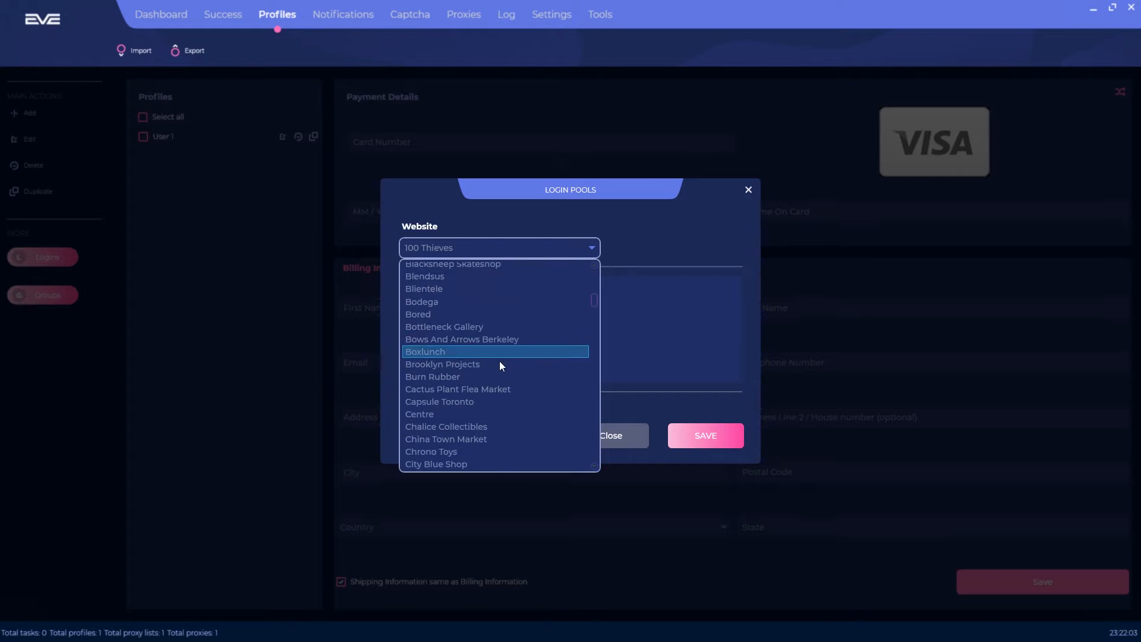
click(447, 390)
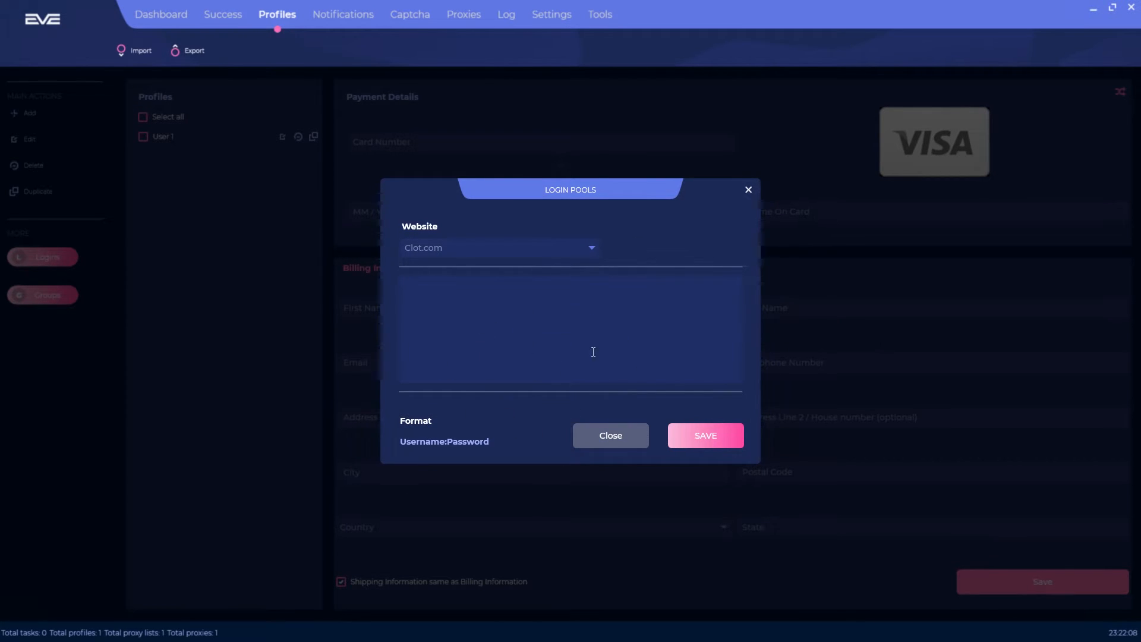
click(706, 434)
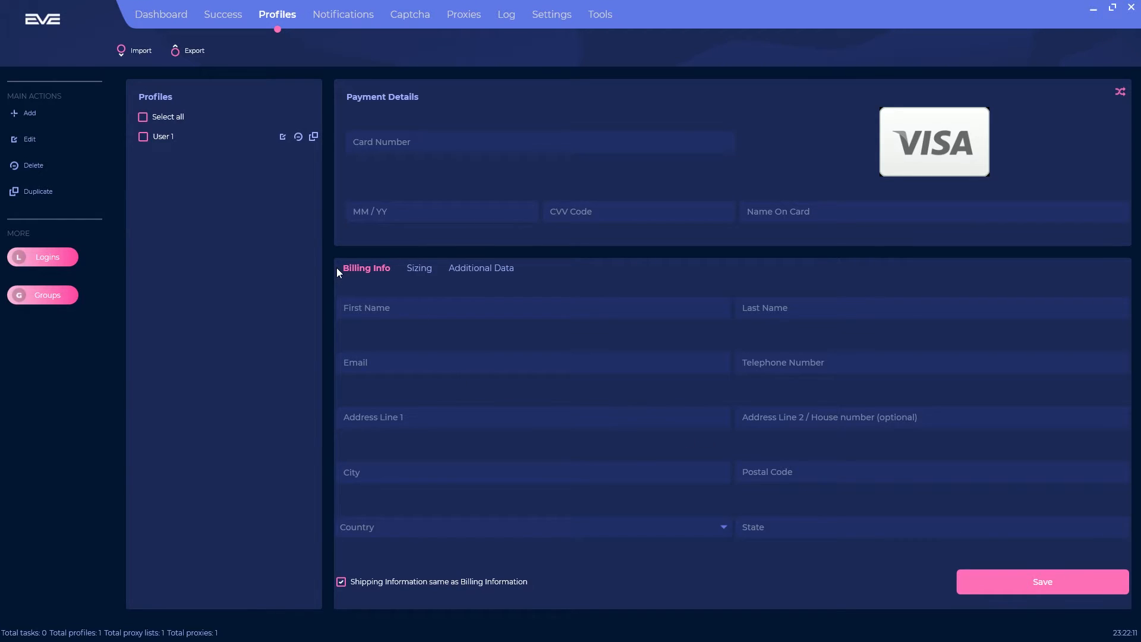
click(38, 305)
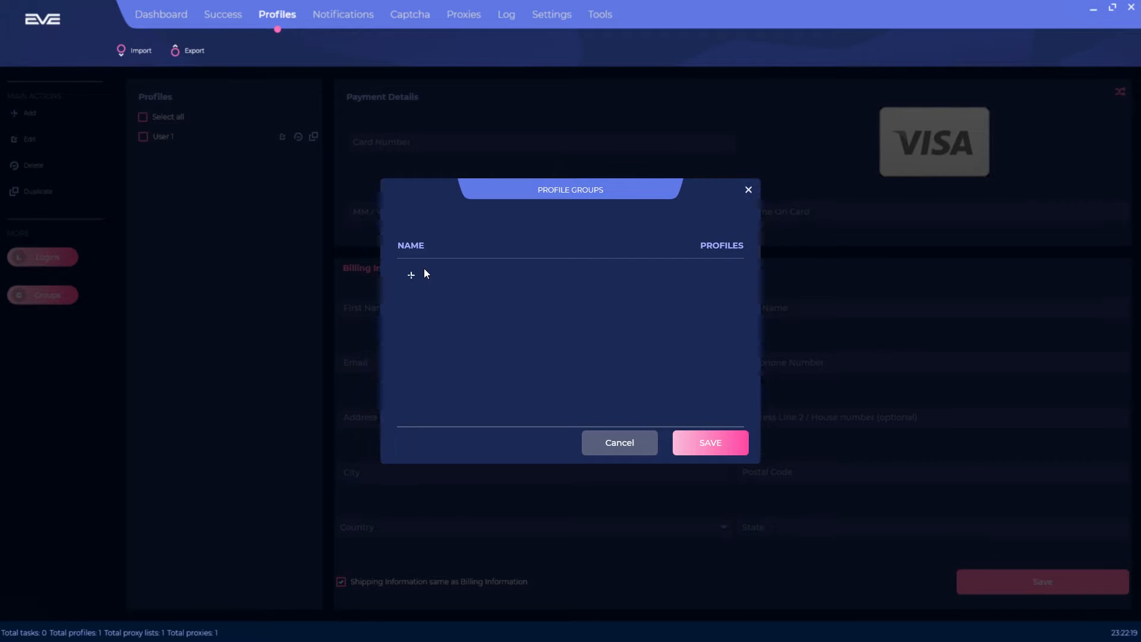
click(609, 450)
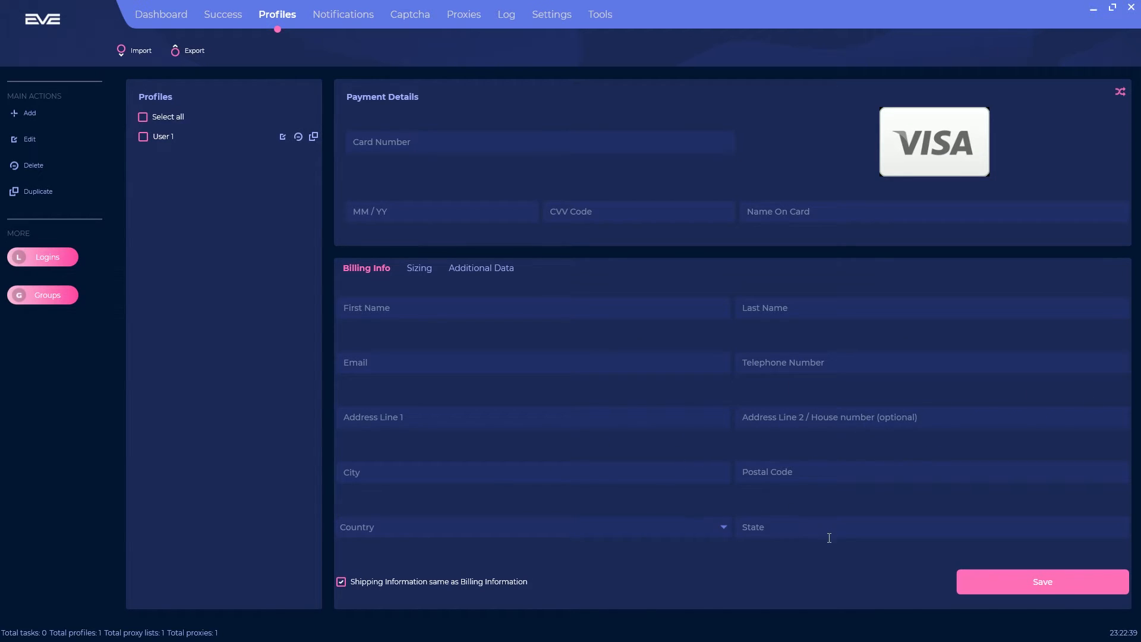
Step: Keep shipping matching billing; enable profile-based sizing: size 3, Include, random pick if unavailable
click(469, 586)
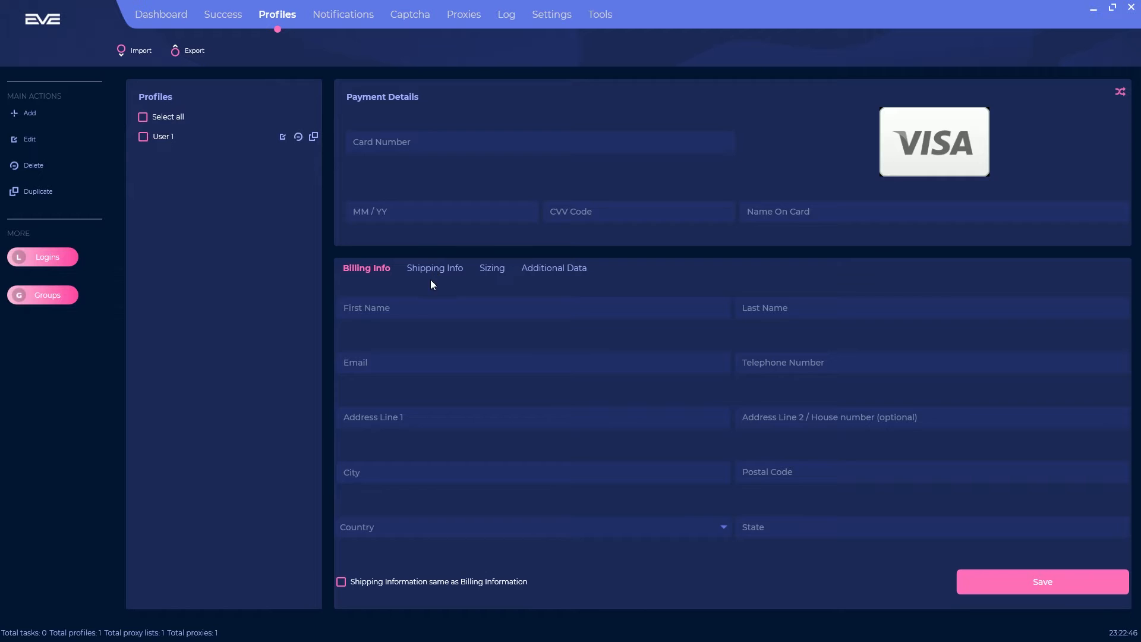
click(378, 581)
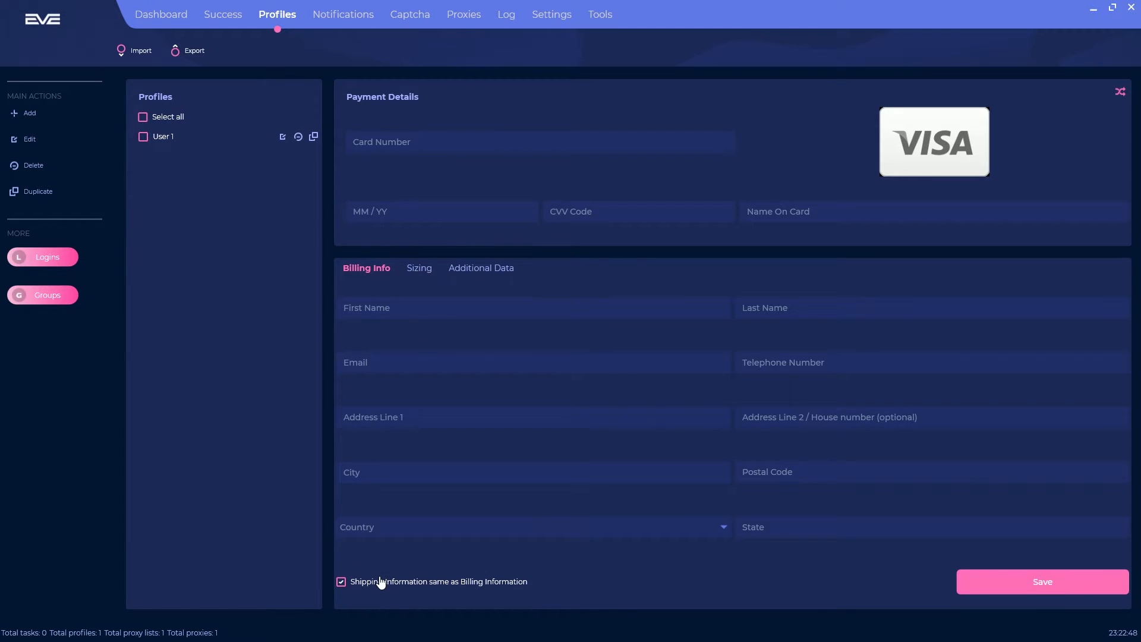
click(422, 268)
click(357, 293)
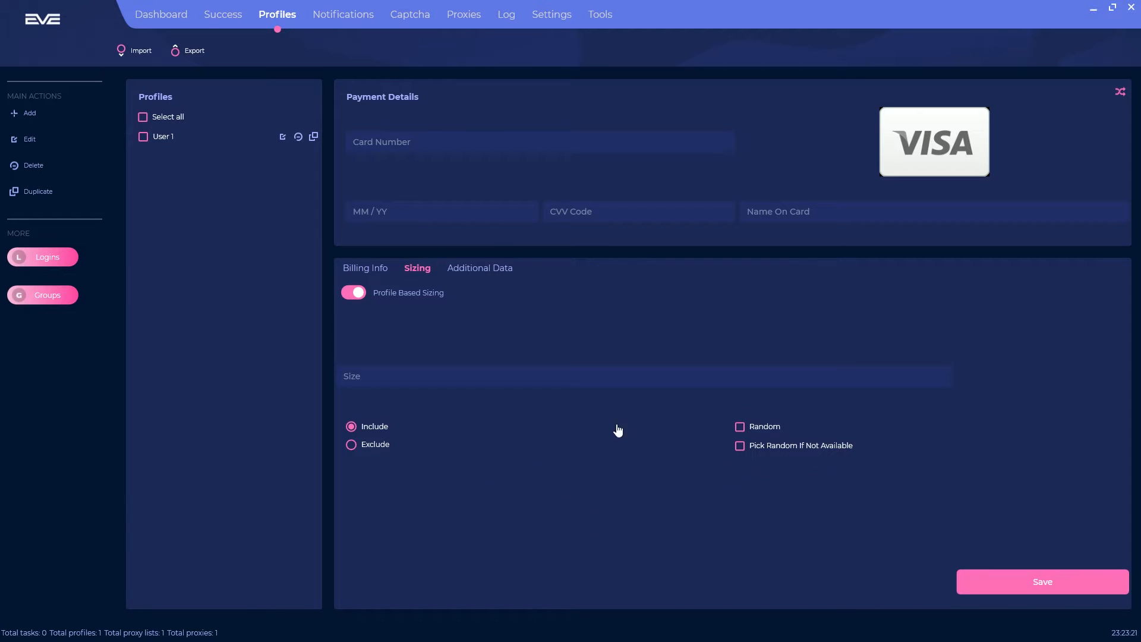
click(363, 447)
click(354, 427)
click(740, 427)
click(765, 427)
click(454, 377)
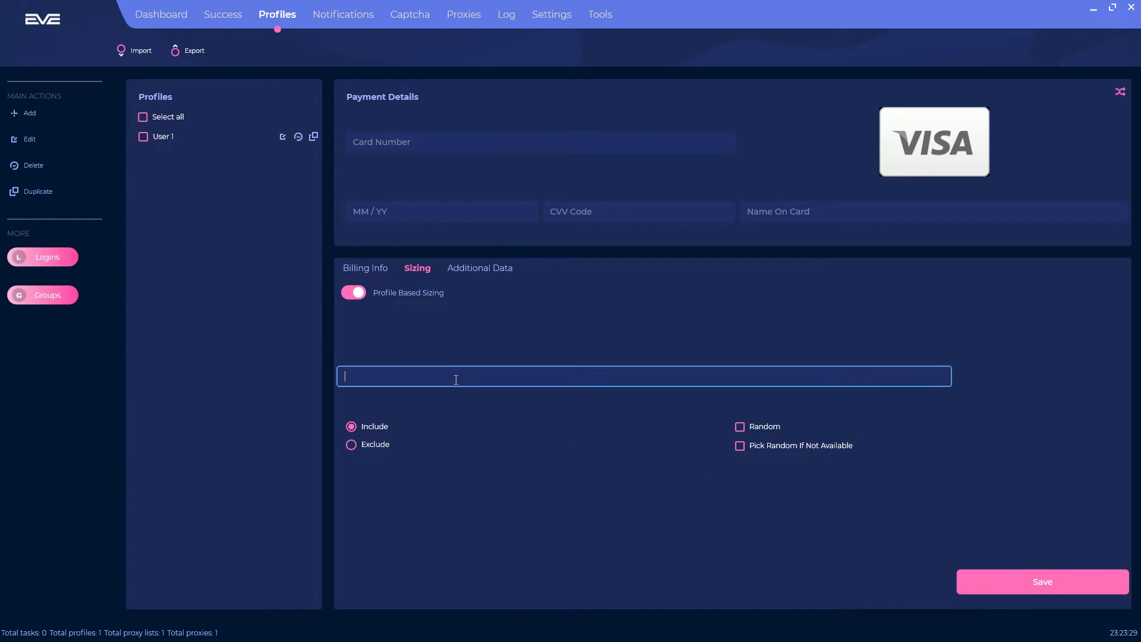
text(3)
click(740, 445)
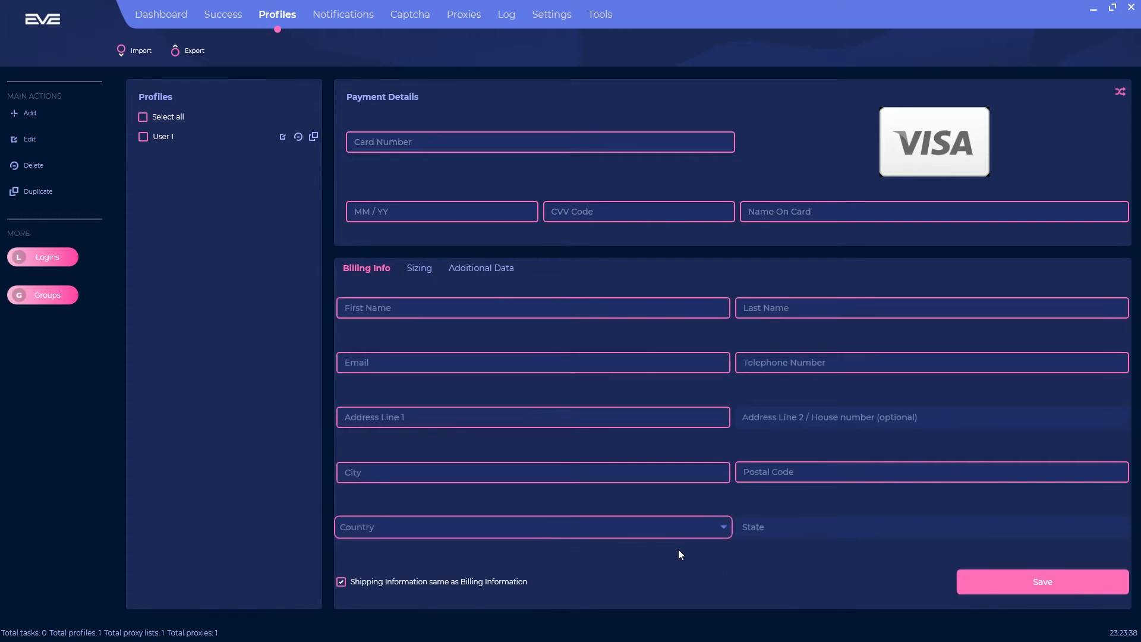
Step: Under Additional Data, enter profile name 'Video Profile Test' and date of birth 11/11/2000
click(480, 268)
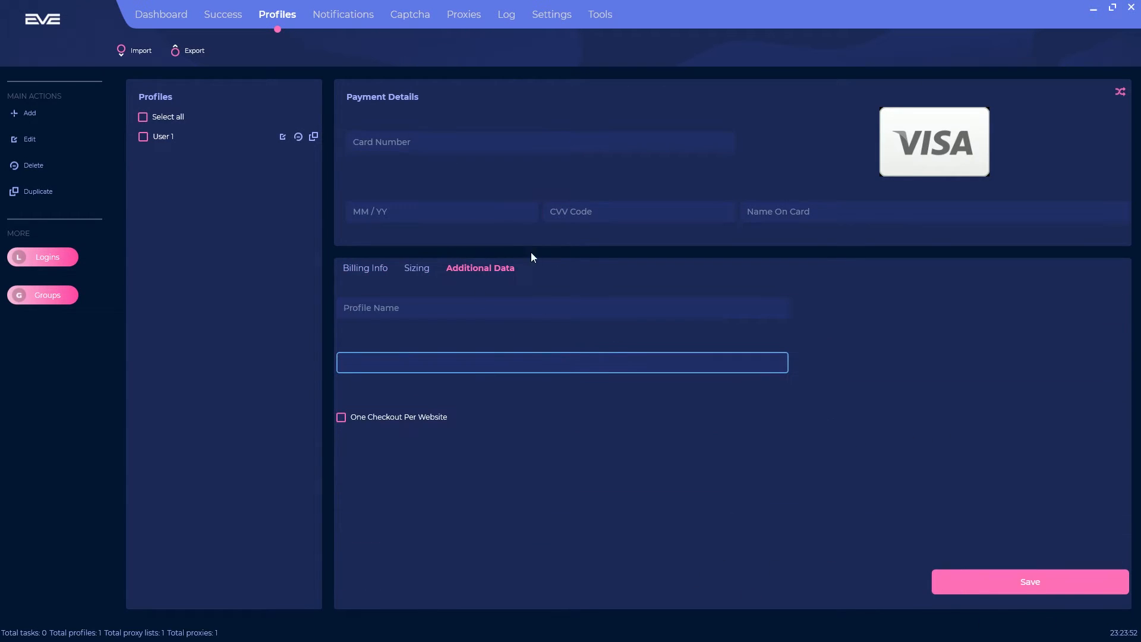
click(436, 308)
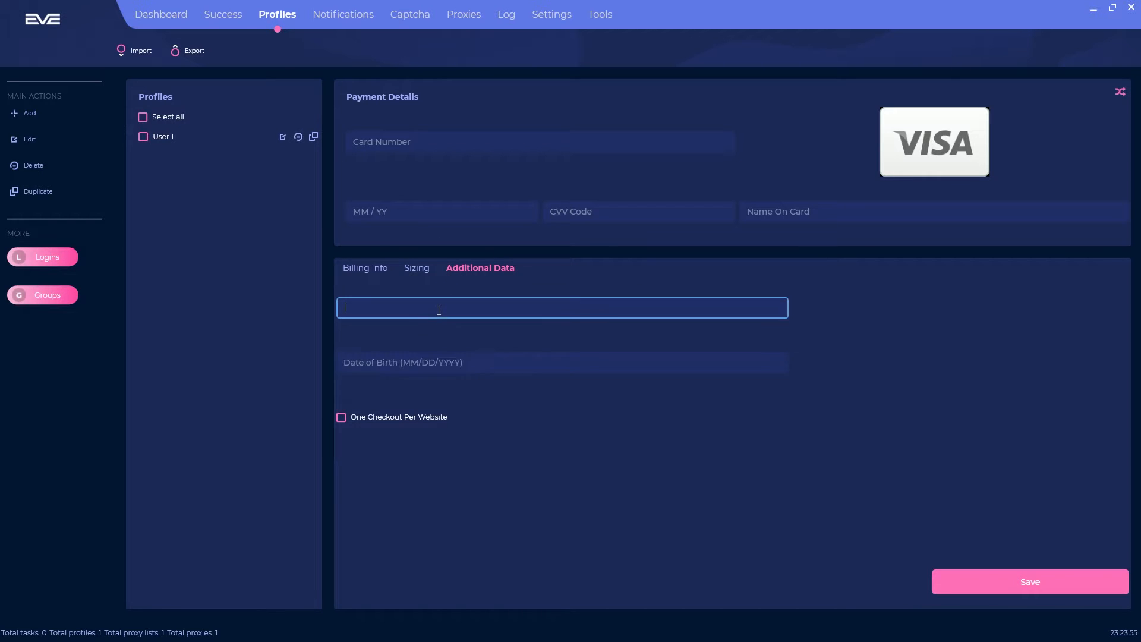
text(Video Profile Test)
click(482, 369)
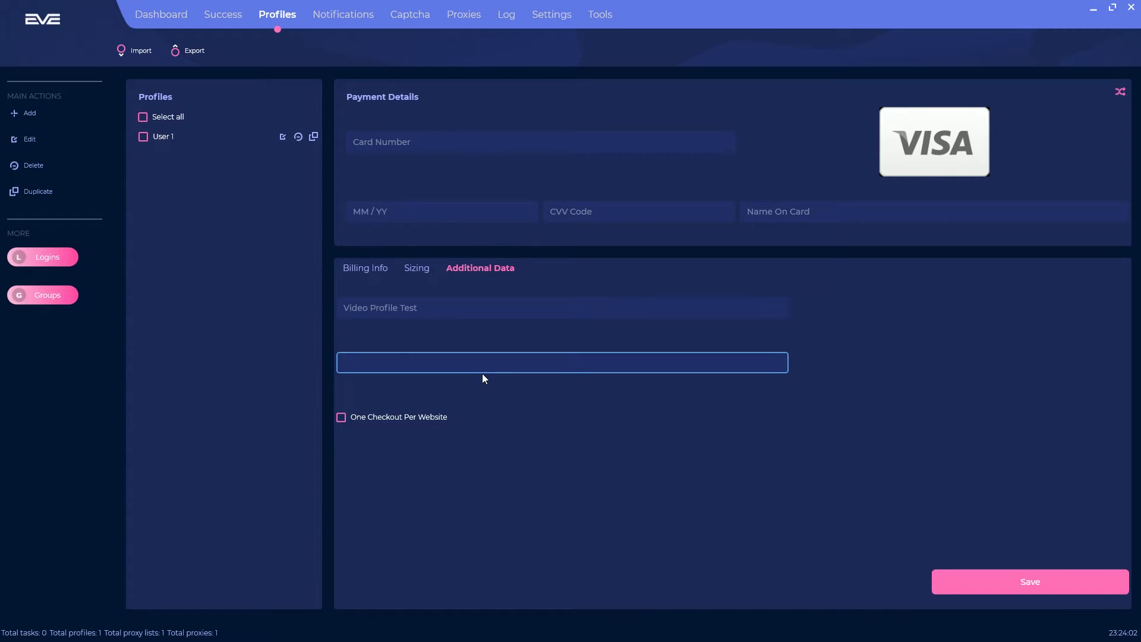
text(11/11/2000)
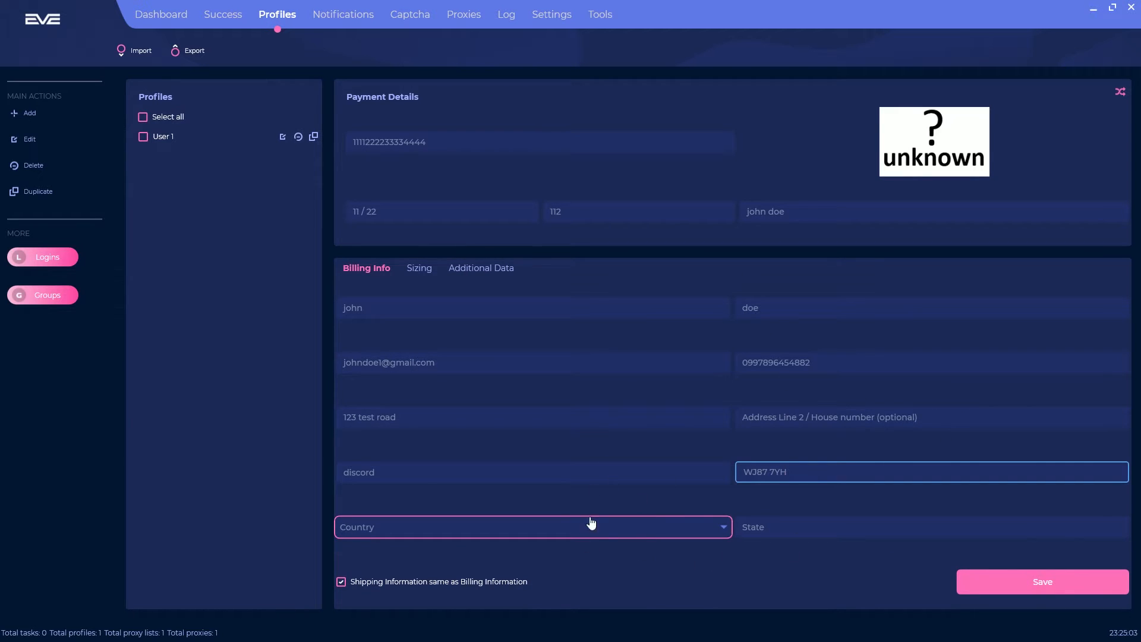
Step: Choose United Kingdom in the Country dropdown by filtering with 'un'
click(718, 528)
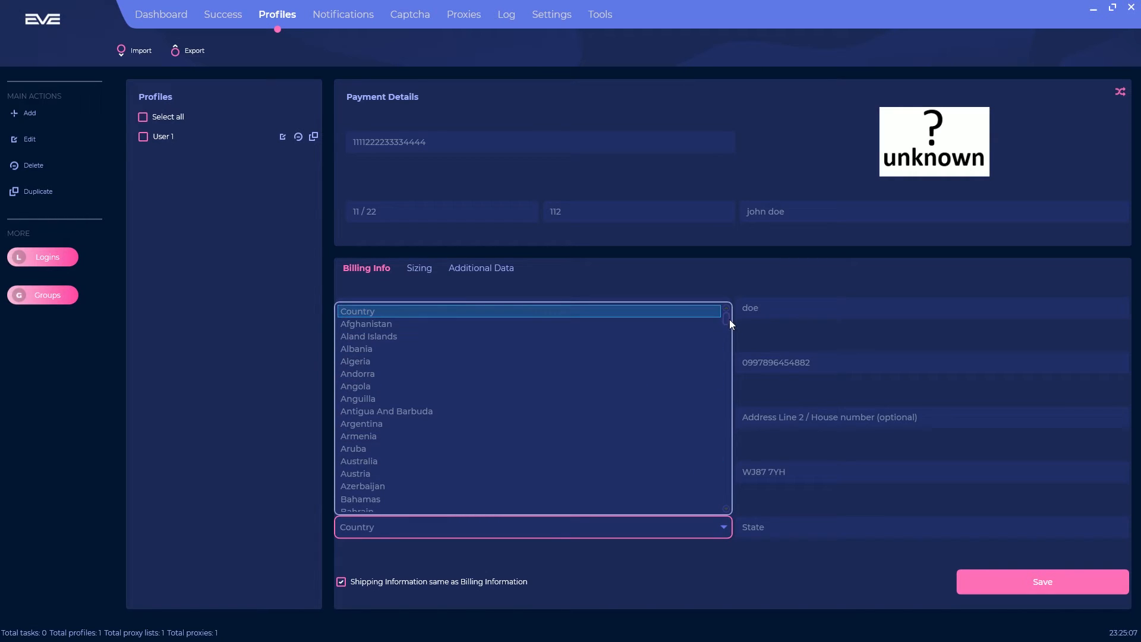
drag(726, 317, 687, 344)
text(un)
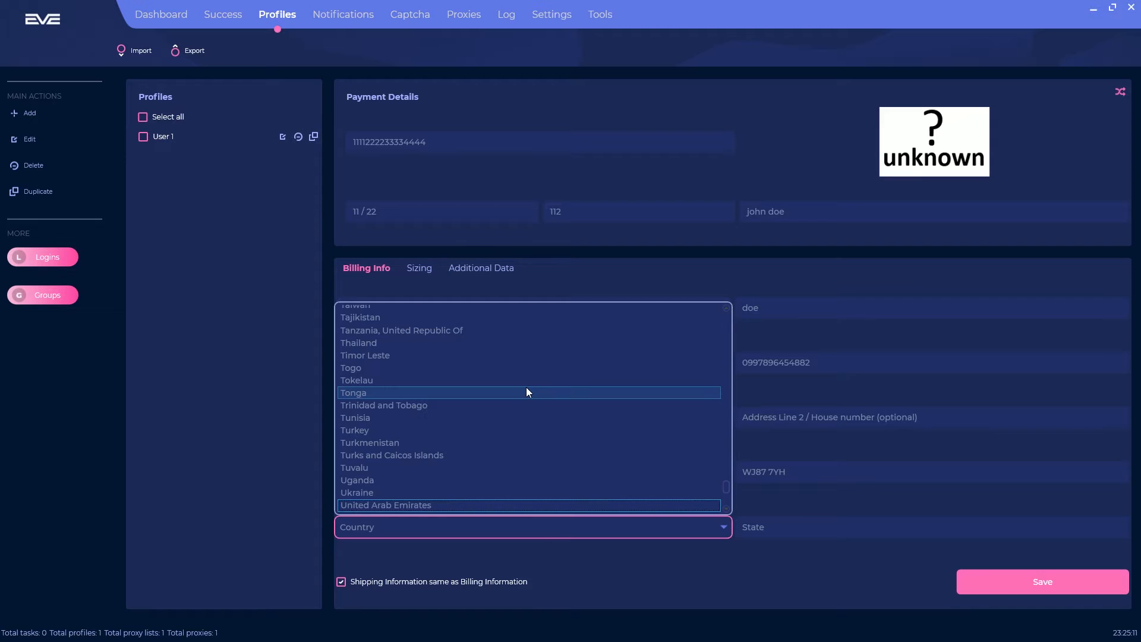
key(Down)
key(Down)
key(Down)
key(Up)
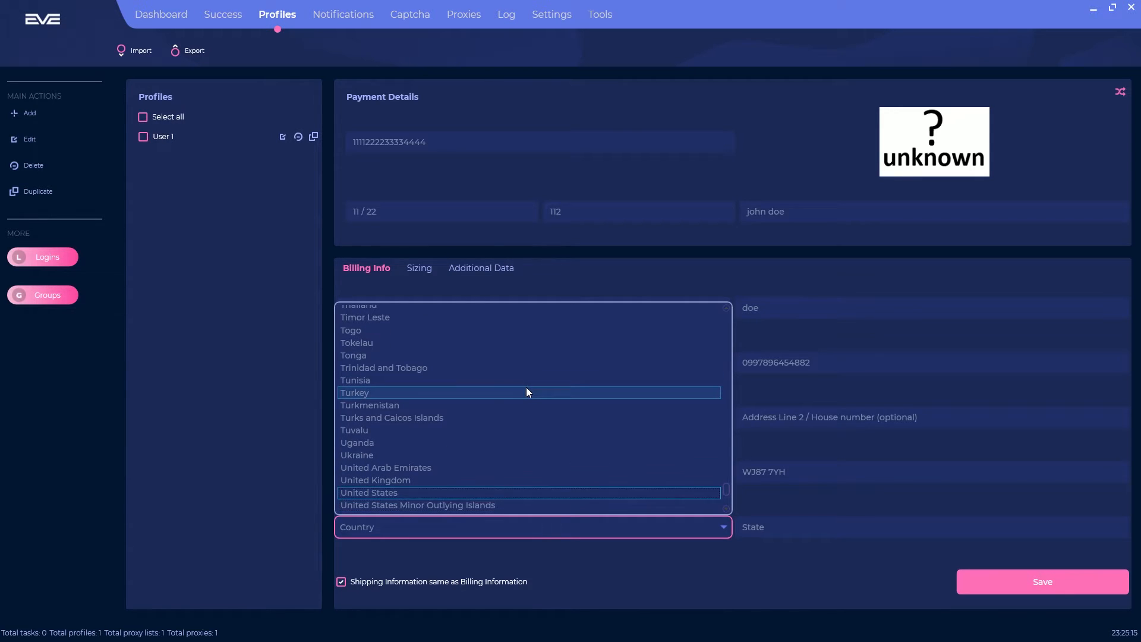
key(Up)
key(Return)
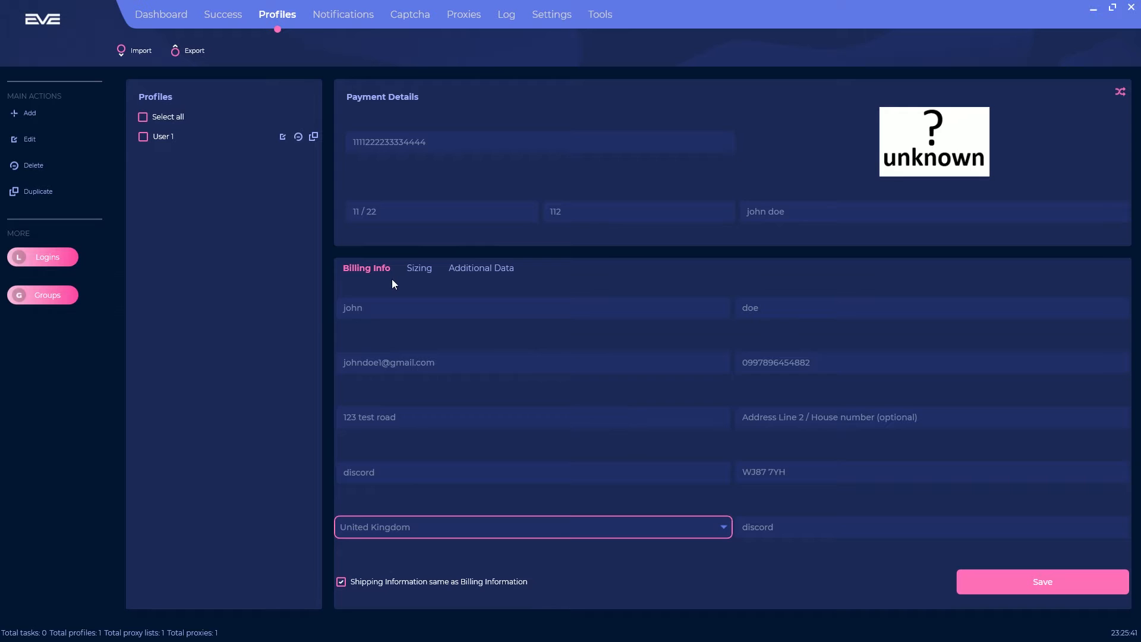
Step: Review the sizing and additional data, then save the new Video Profile Test profile
click(419, 268)
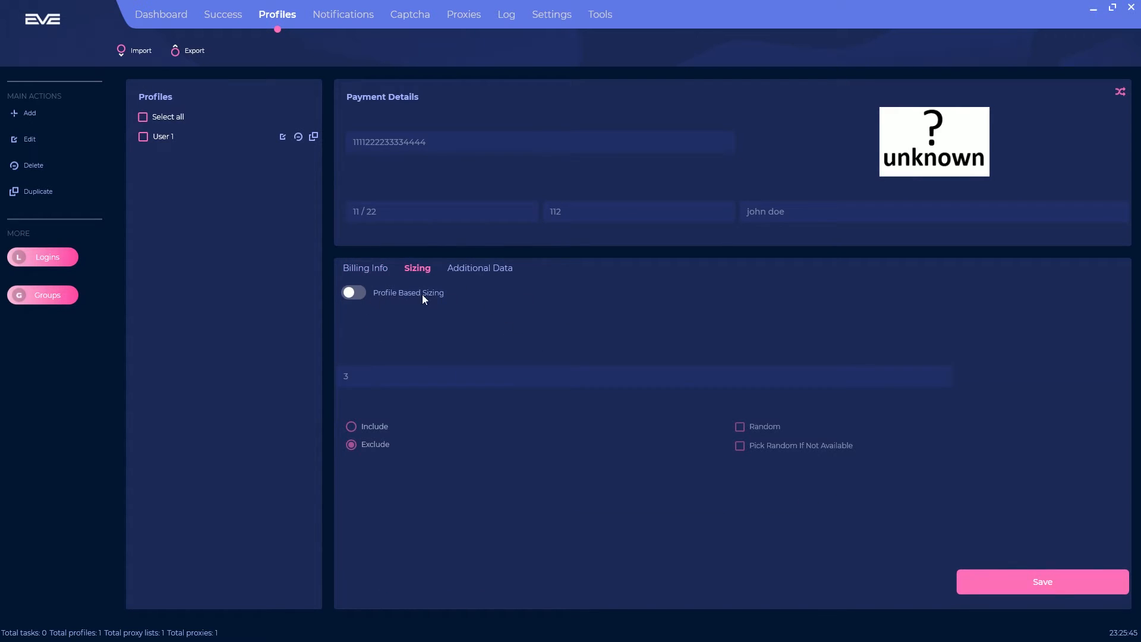
click(480, 269)
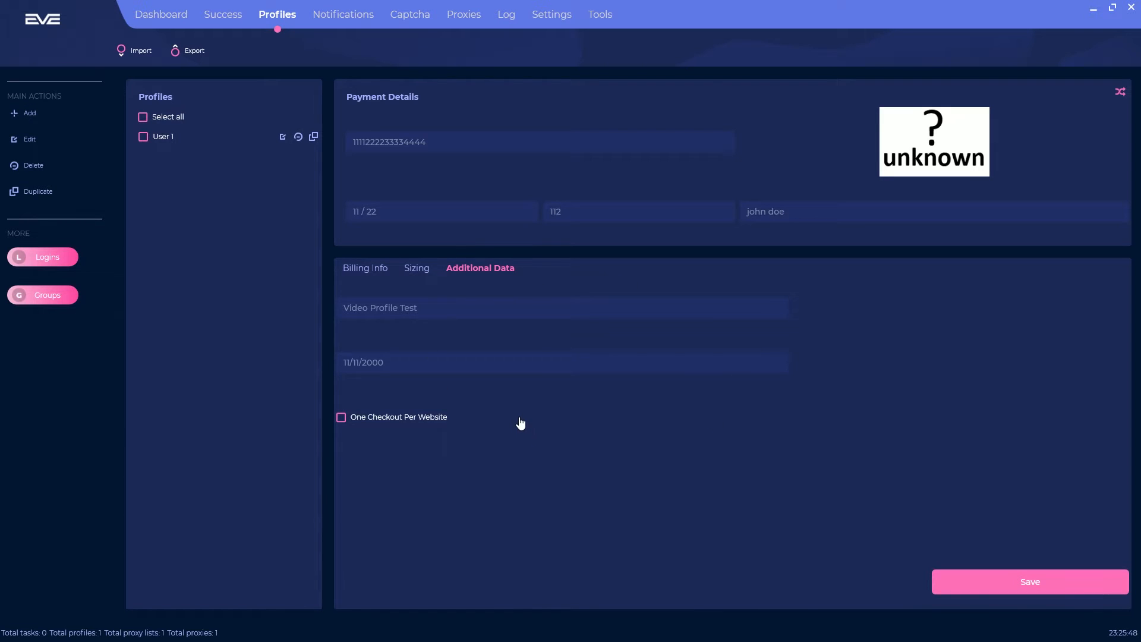
click(370, 270)
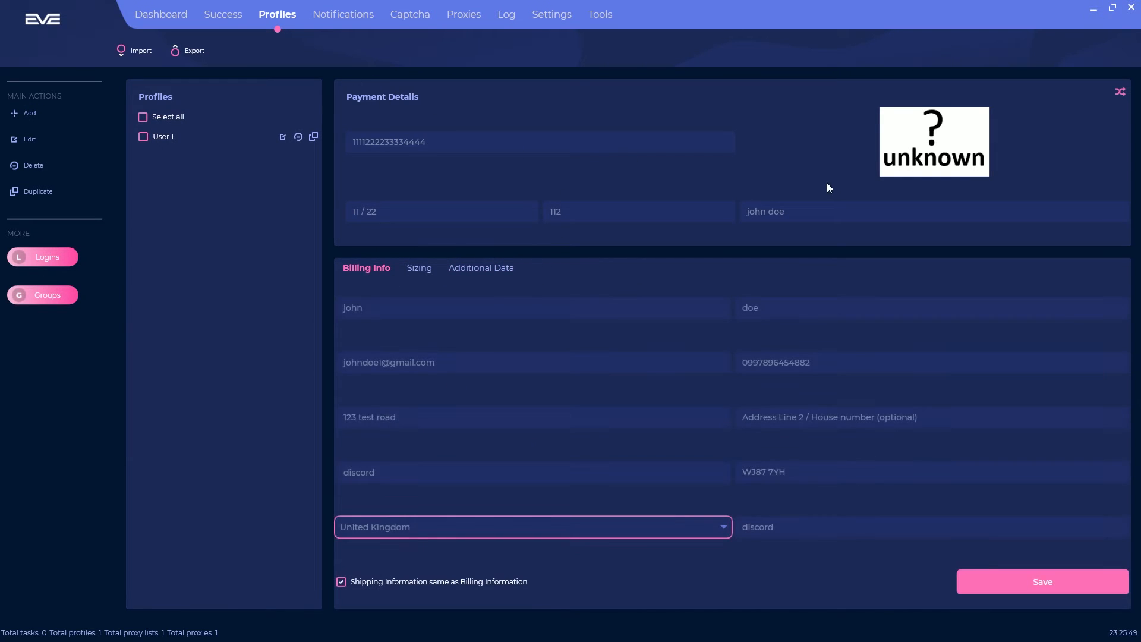
click(1044, 581)
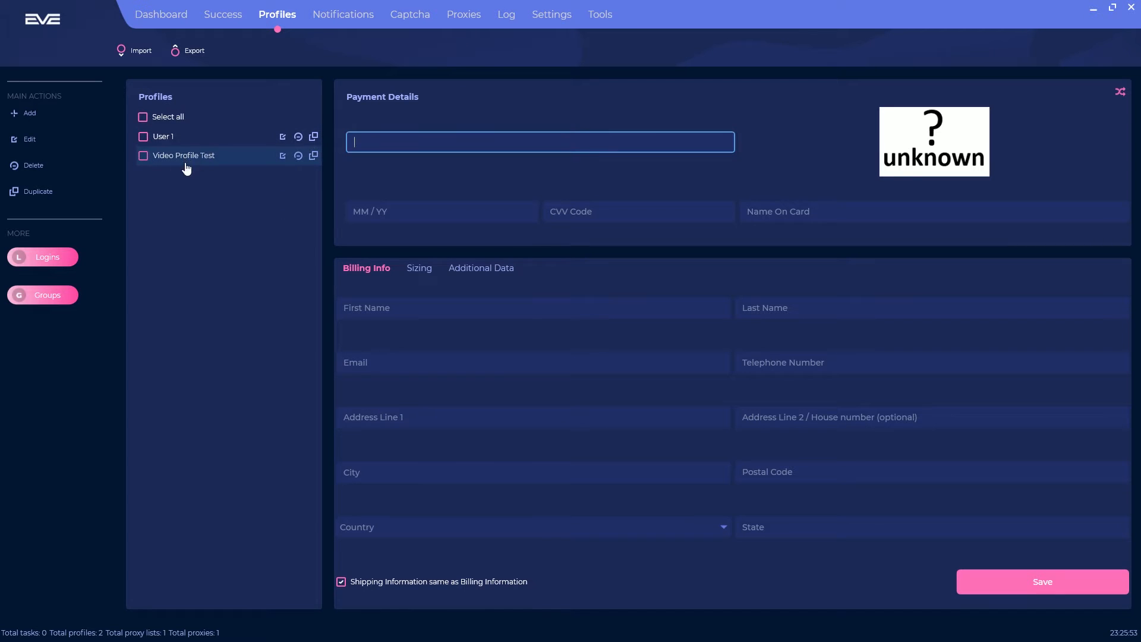
Step: Change Video Profile Test's first name to 'Jack' and save the profile
mouse_move(214, 156)
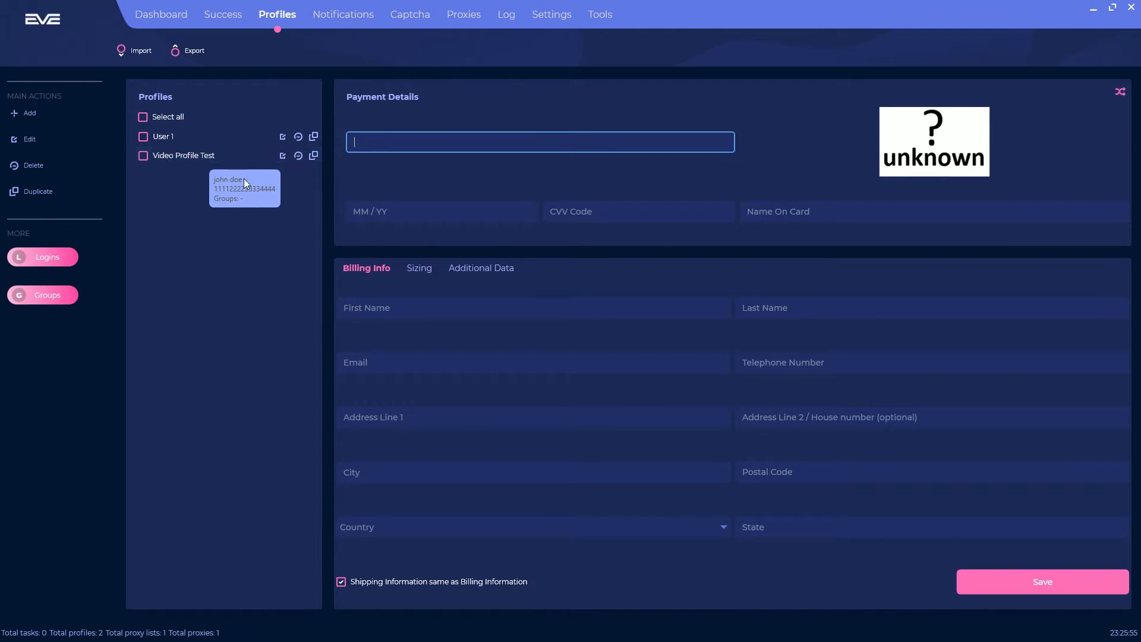
click(283, 157)
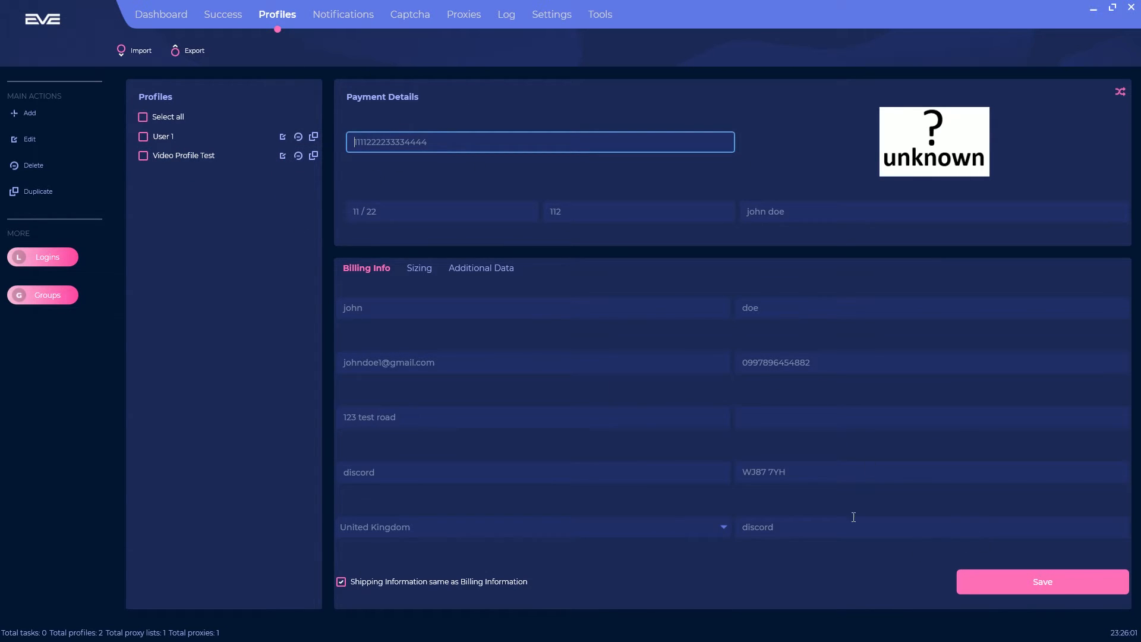
double_click(410, 308)
text(Mi)
key(BackSpace)
key(BackSpace)
text(Jack)
click(987, 592)
Step: Duplicate Video Profile Test, then delete the duplicate copy
mouse_move(227, 168)
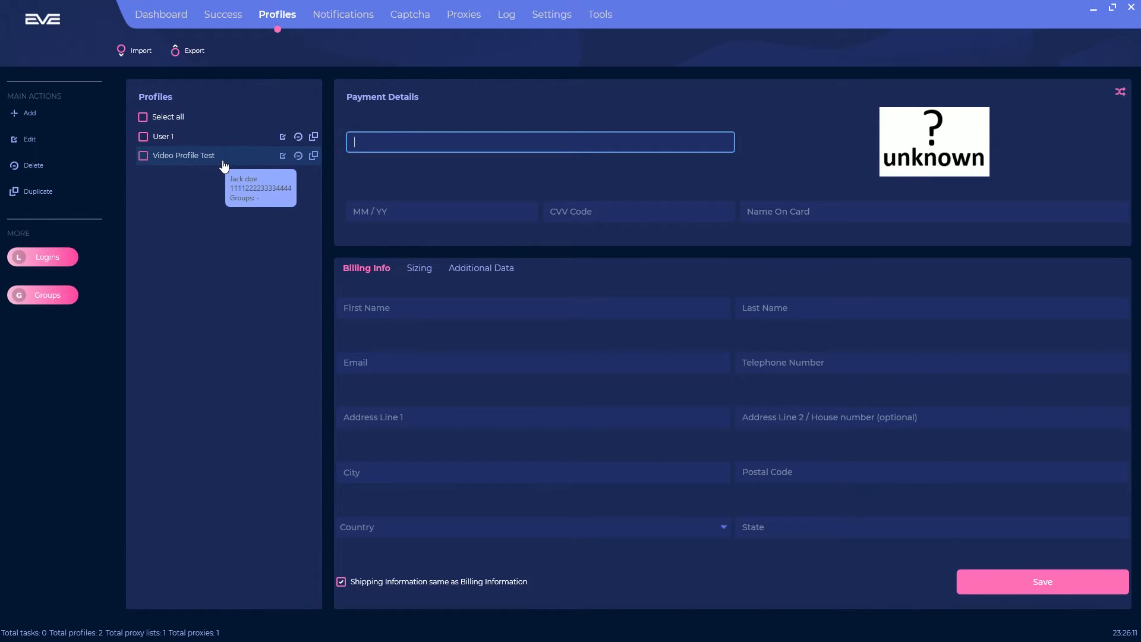
click(314, 157)
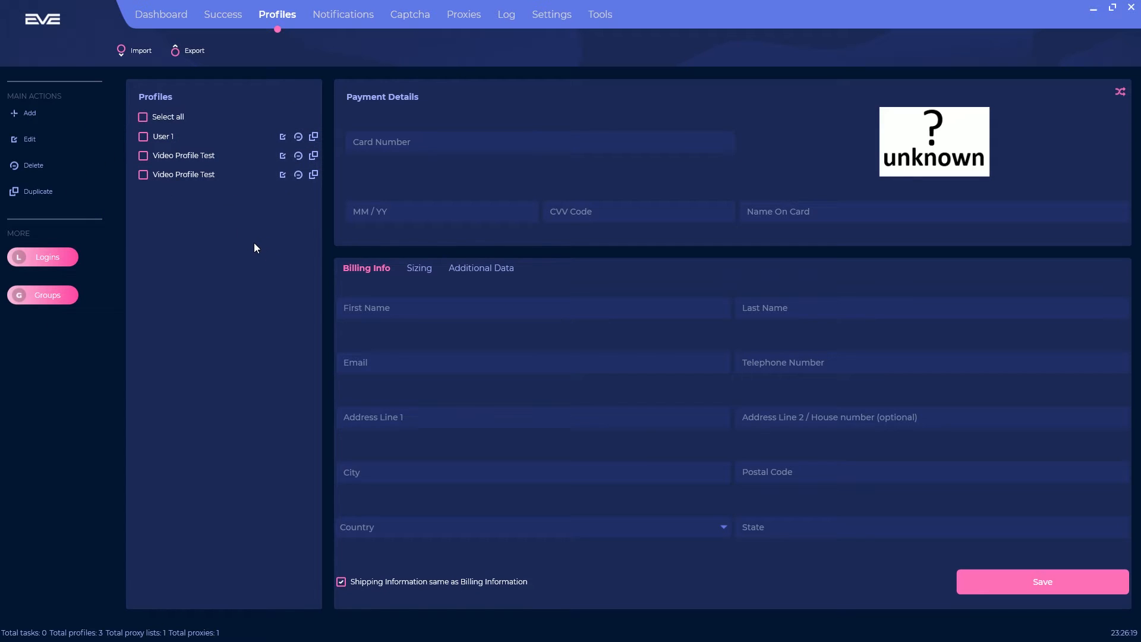
click(299, 175)
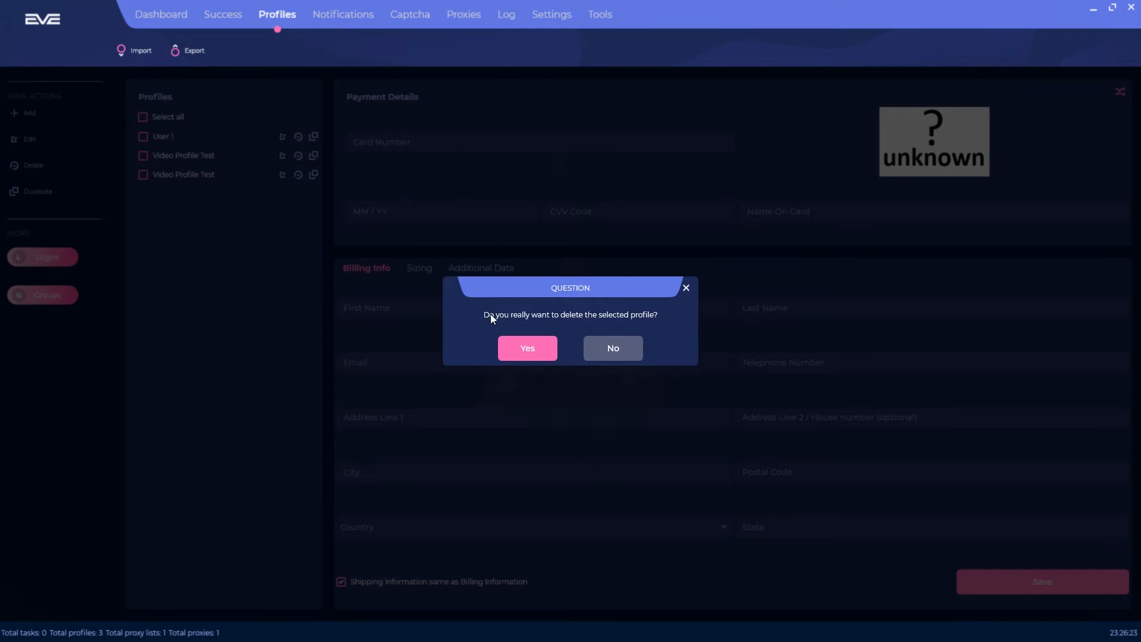
click(536, 352)
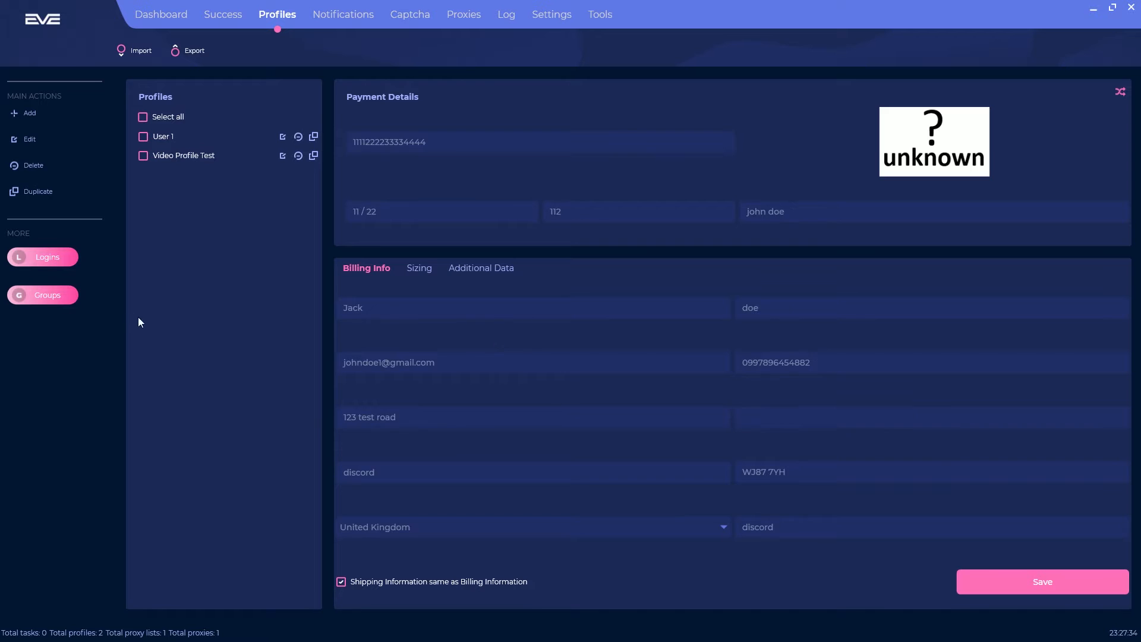
Step: In the Profile Groups window, add a row named 'Video Test Profile Group' and save
click(42, 300)
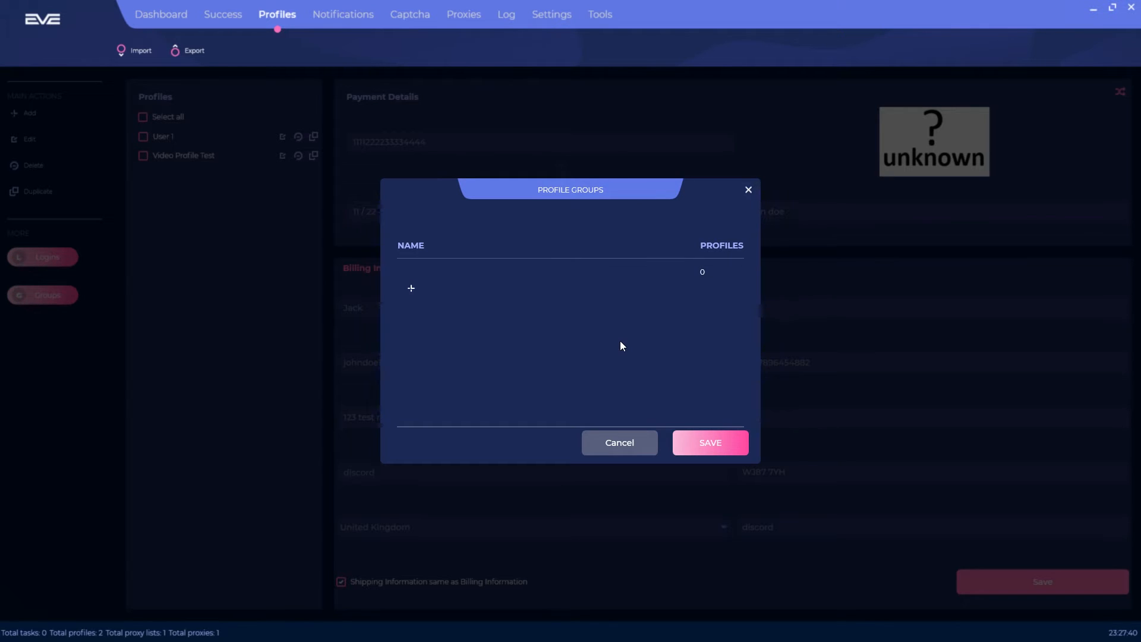
click(445, 271)
text(Video )
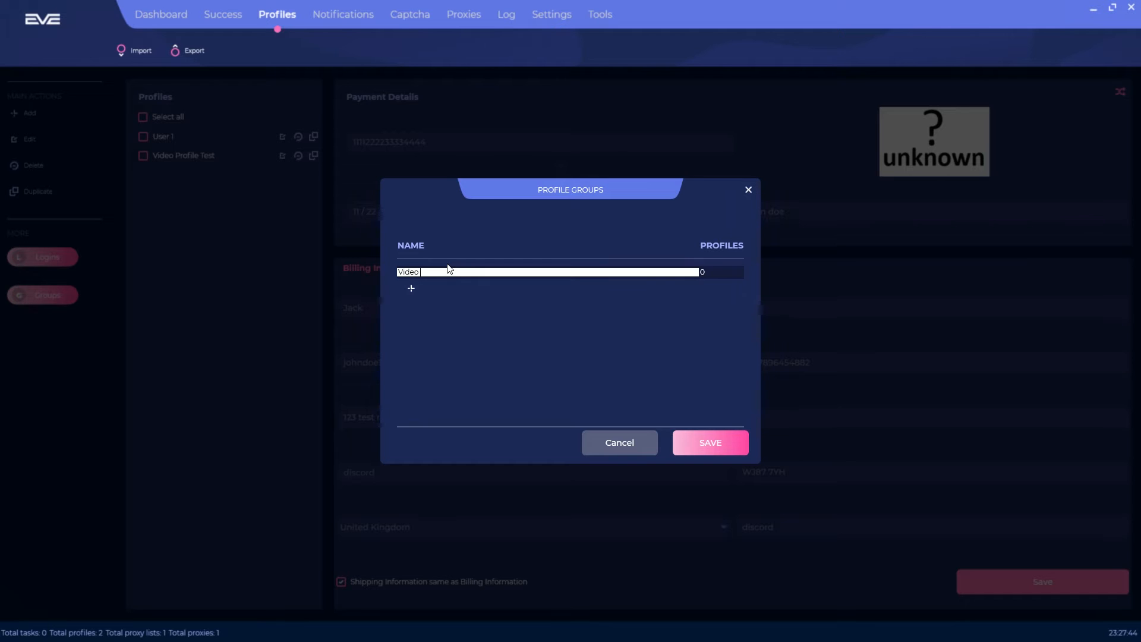
text(Test Profile Group)
key(Return)
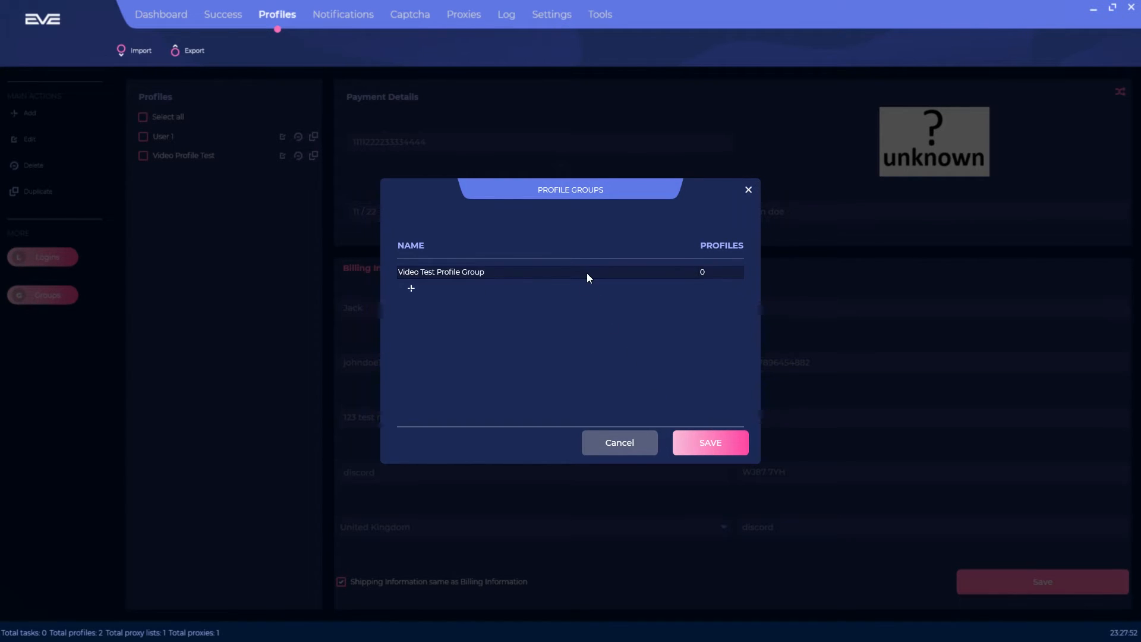
click(708, 443)
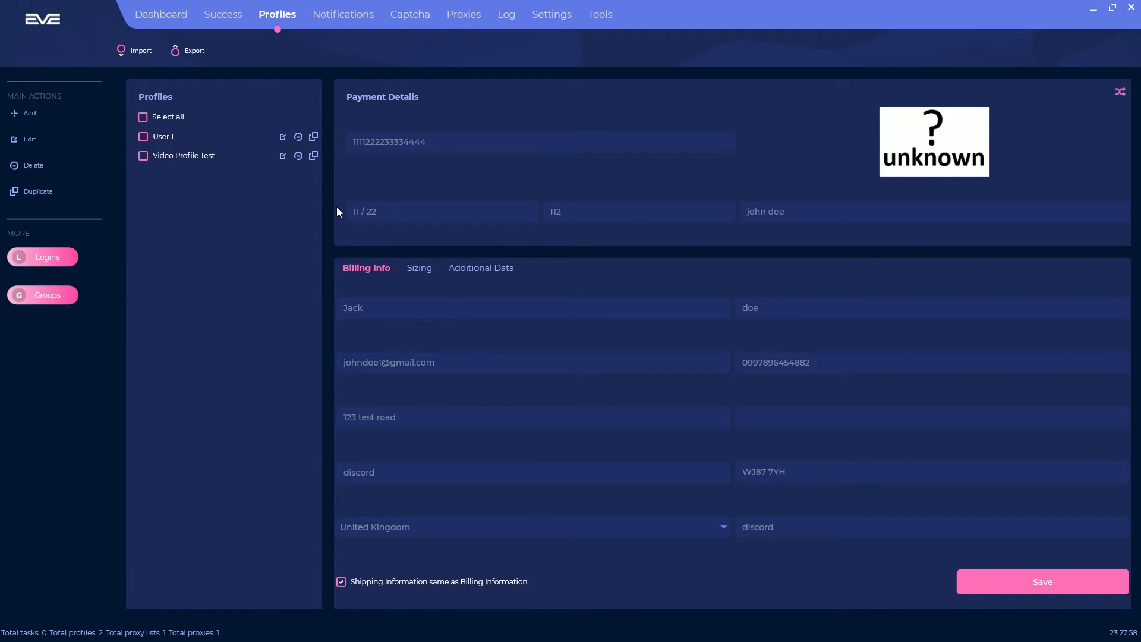
Step: Assign Video Profile Test and User 1 to Video Test Profile Group
click(227, 160)
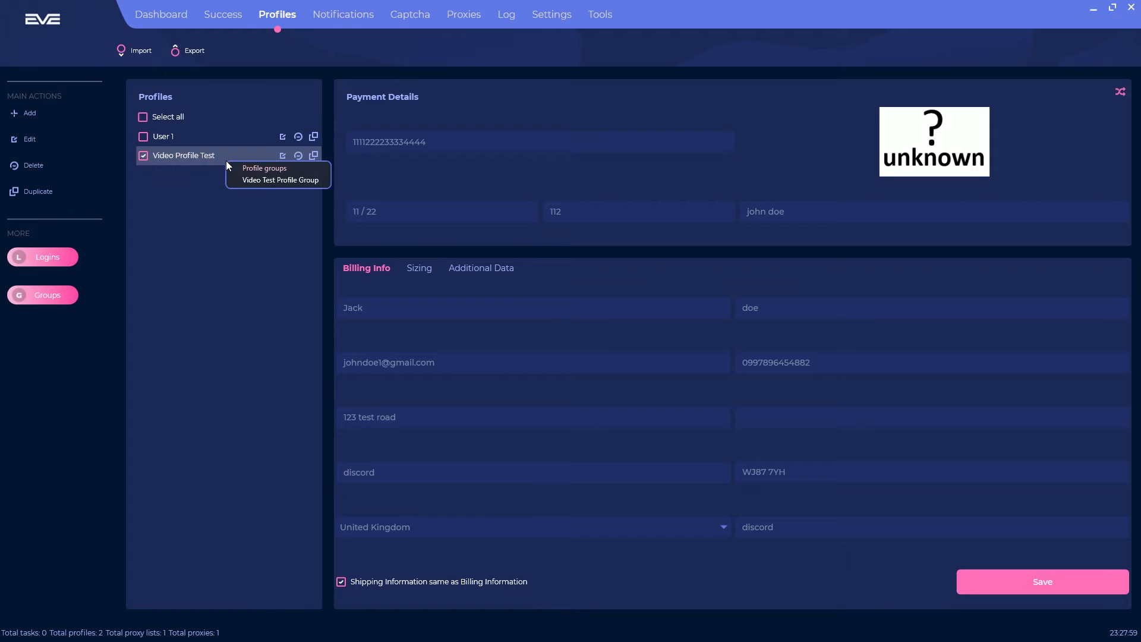
click(252, 180)
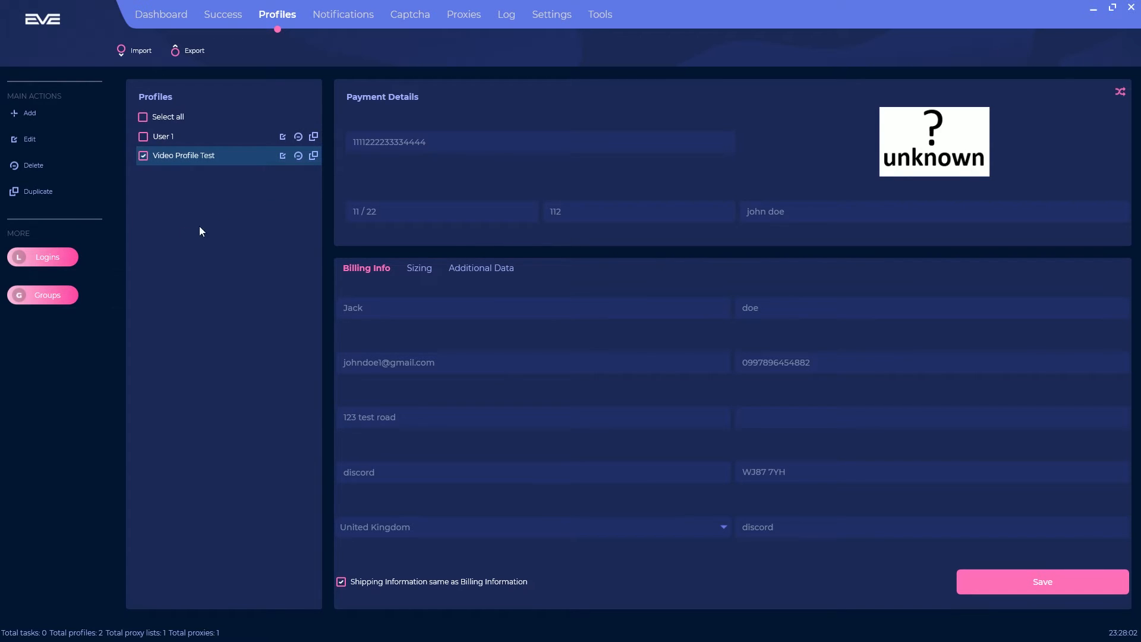
click(191, 136)
click(223, 157)
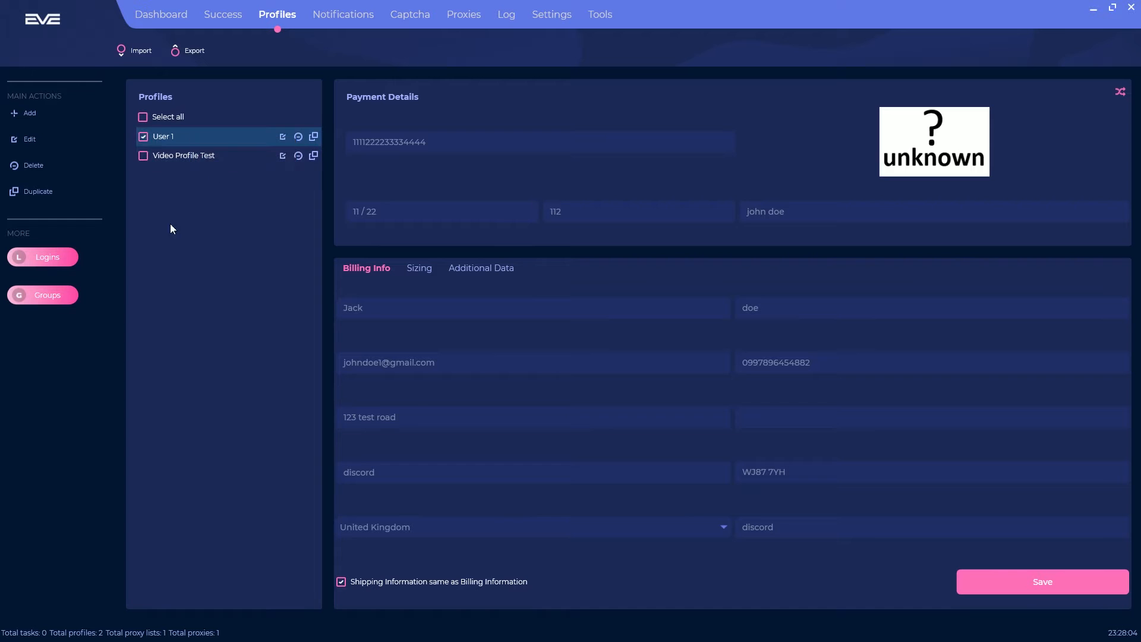
right_click(193, 135)
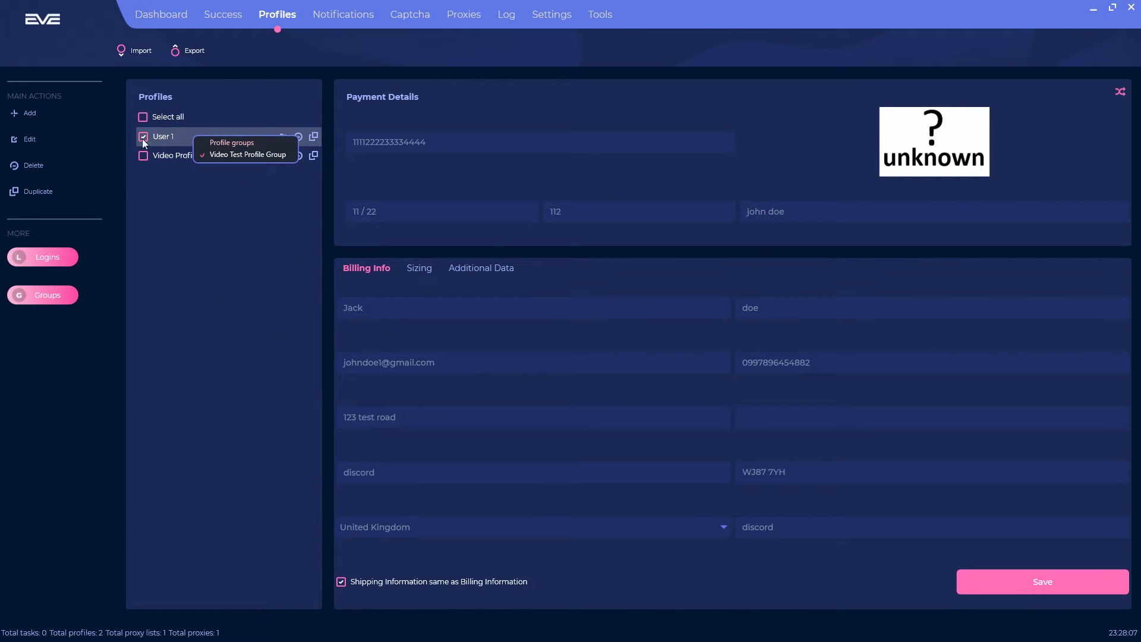
click(205, 156)
right_click(172, 137)
click(234, 155)
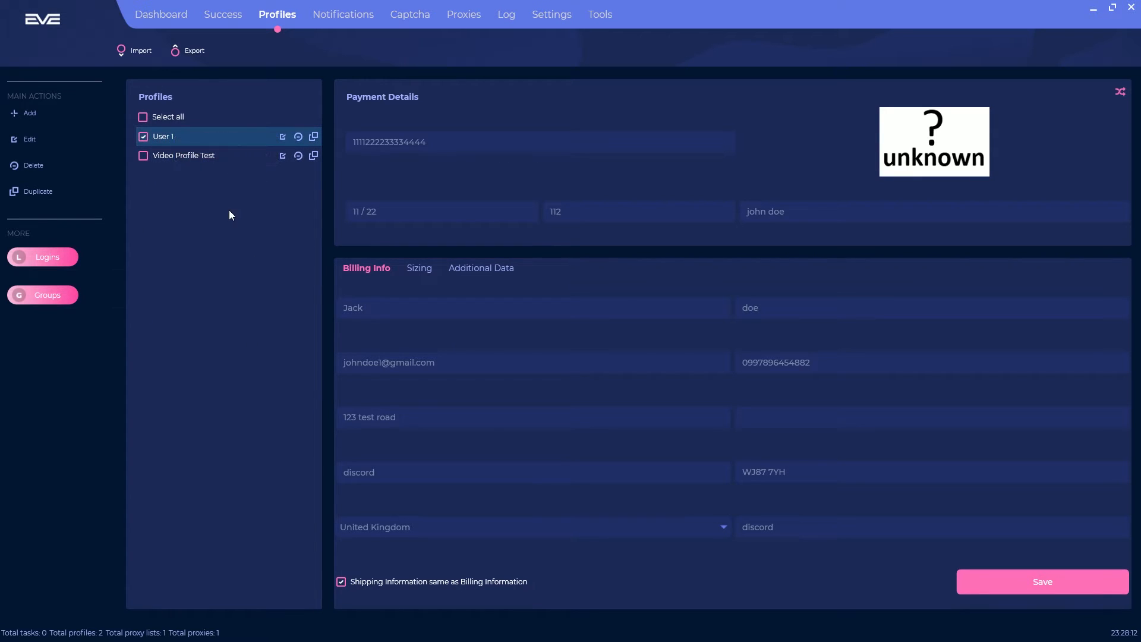
Step: Select both profiles and duplicate them
click(190, 156)
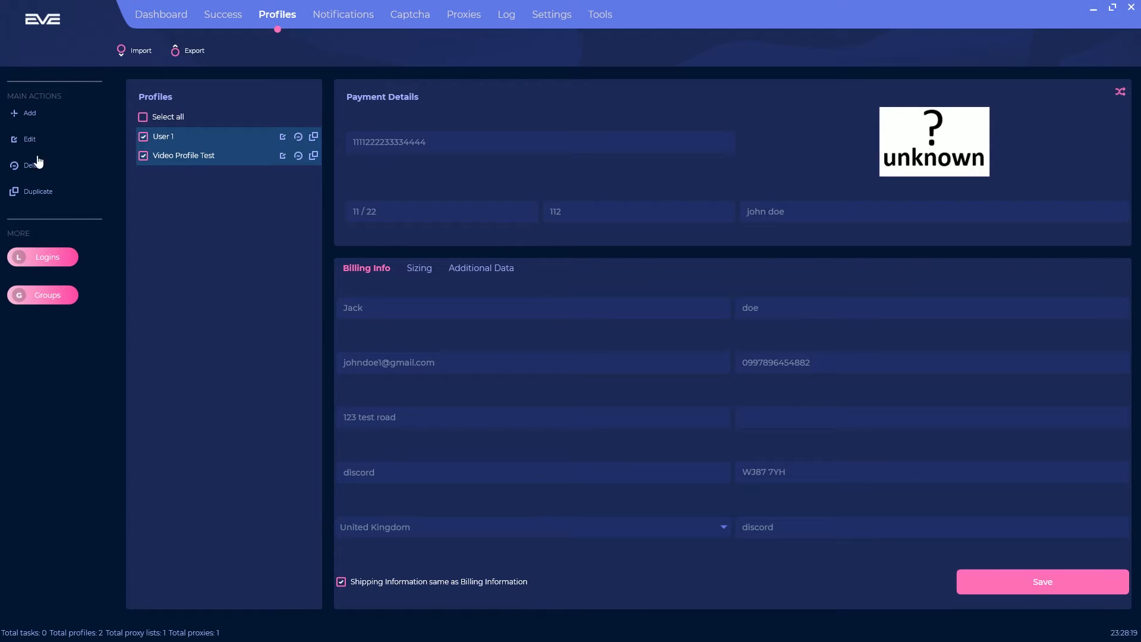
click(193, 156)
click(191, 140)
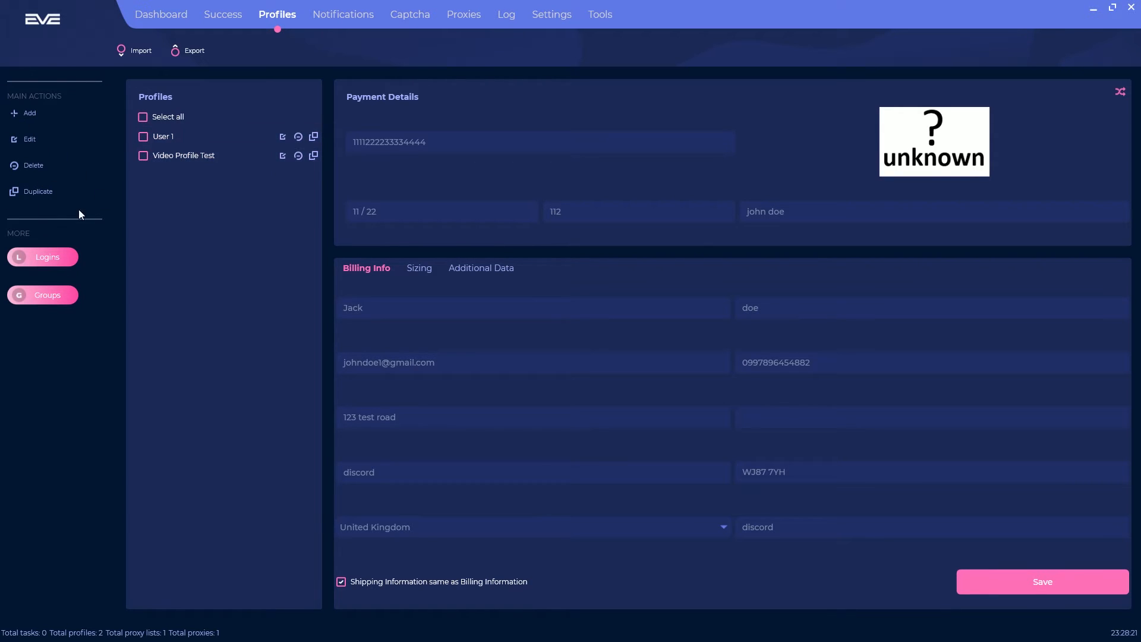
click(162, 156)
click(168, 139)
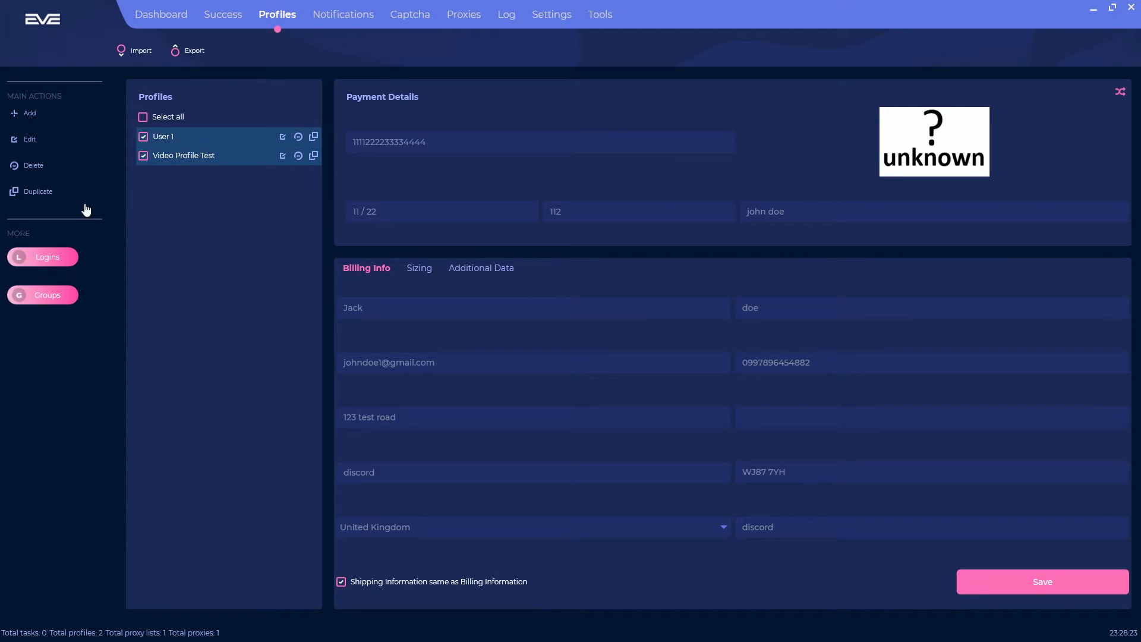
click(56, 196)
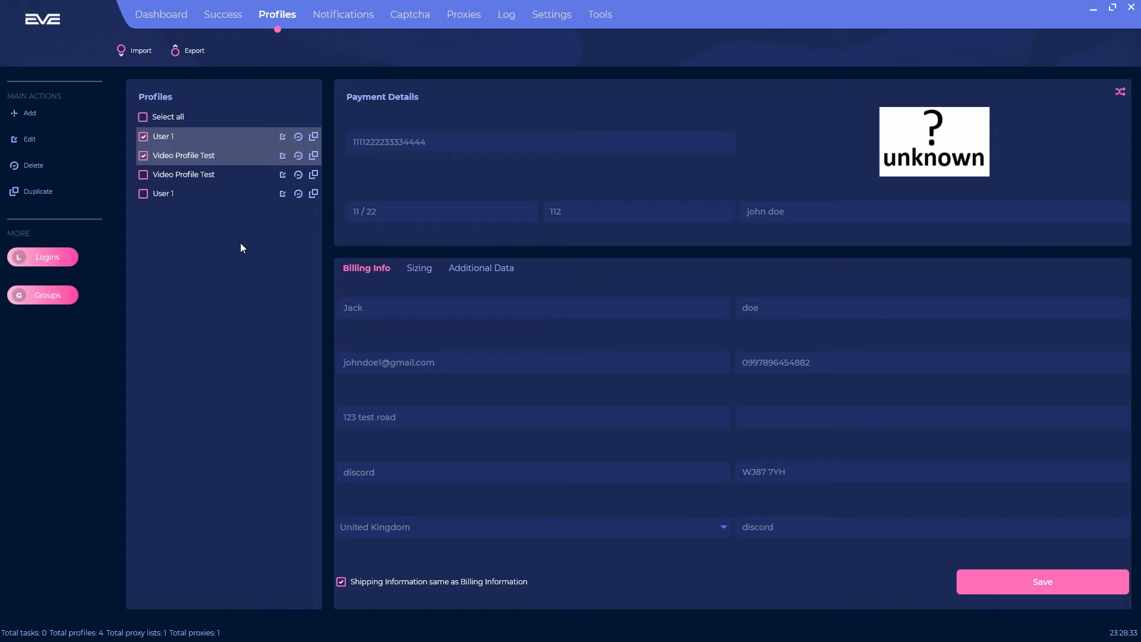
Step: Delete the duplicate Video Profile Test and User 1 copies, confirming each deletion
click(209, 156)
click(206, 138)
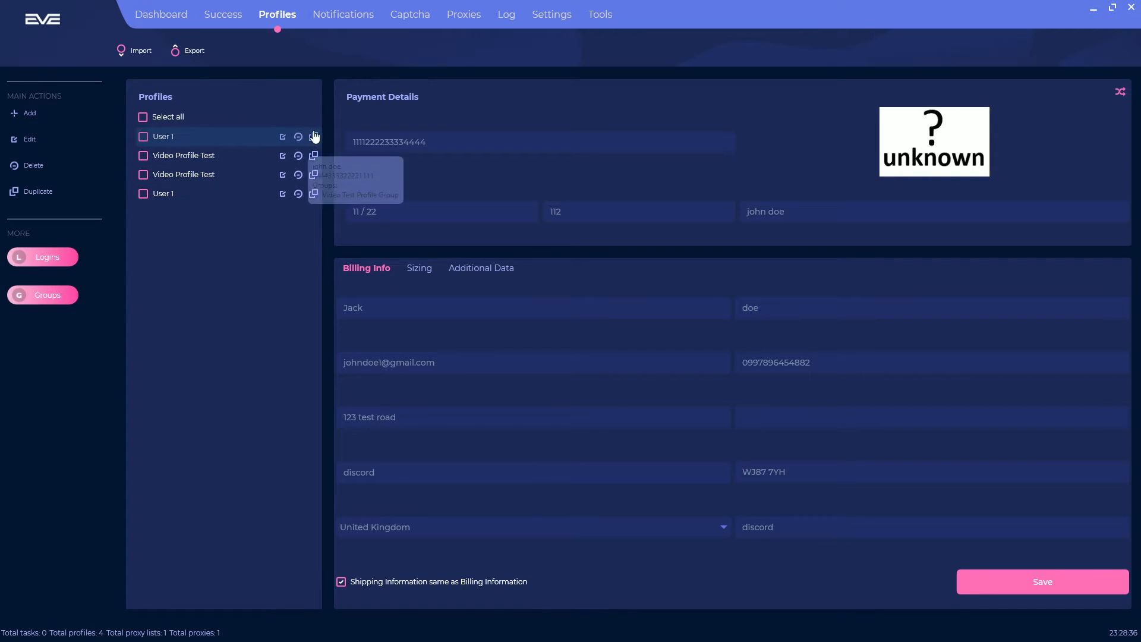
click(298, 174)
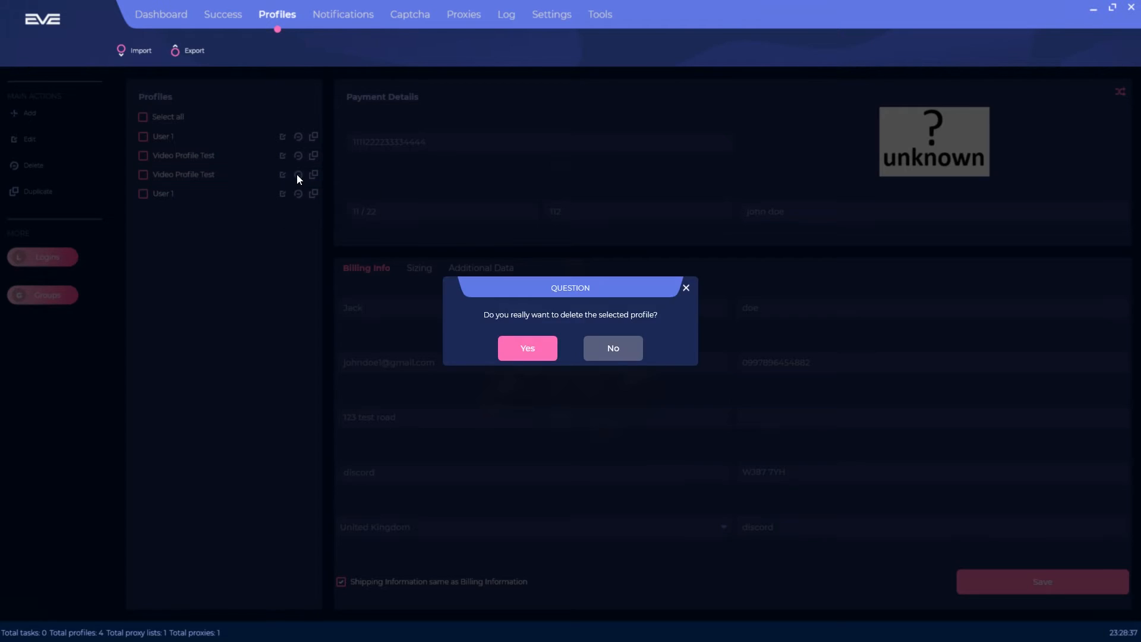
click(506, 350)
click(299, 174)
click(538, 353)
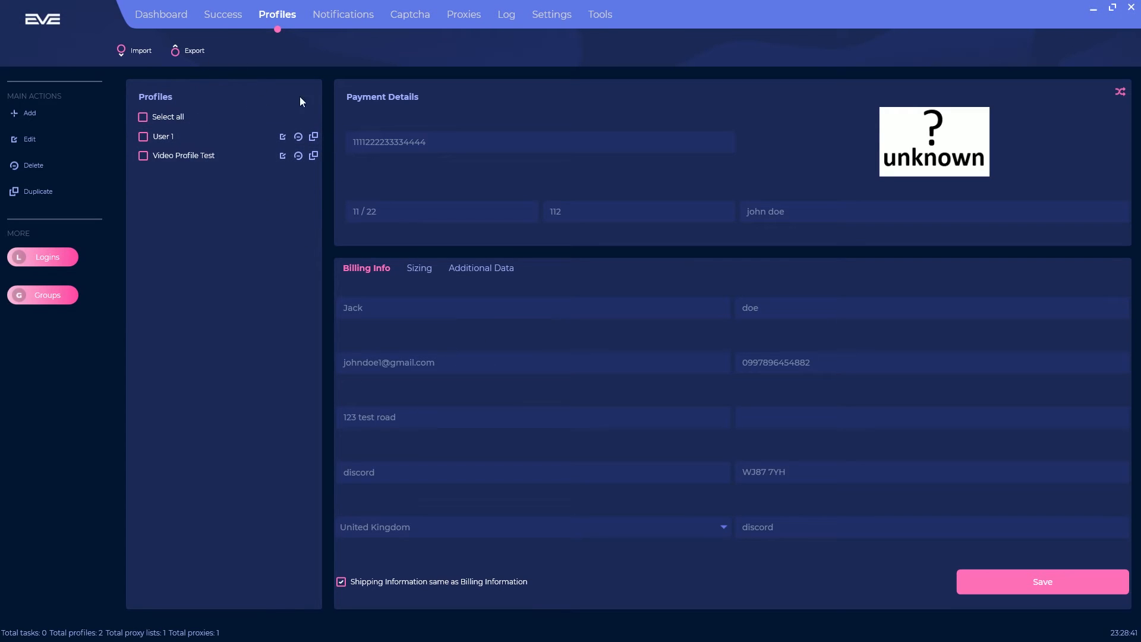
Step: Screenshot the empty Success list to the clipboard, try Post Success, then clear the list
click(225, 17)
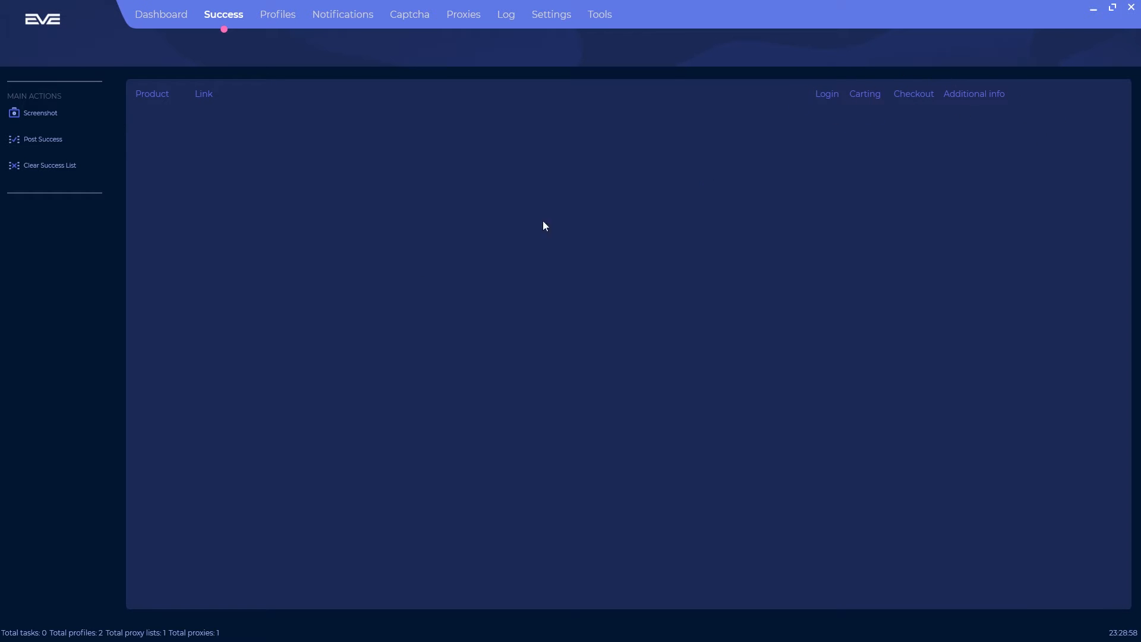
click(47, 114)
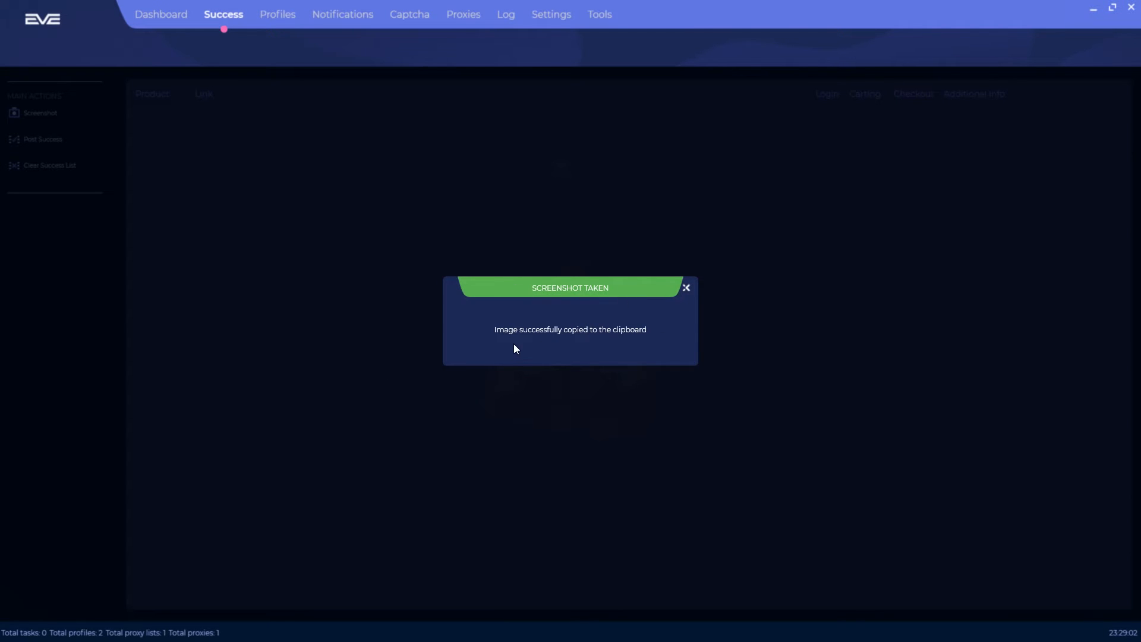
click(686, 289)
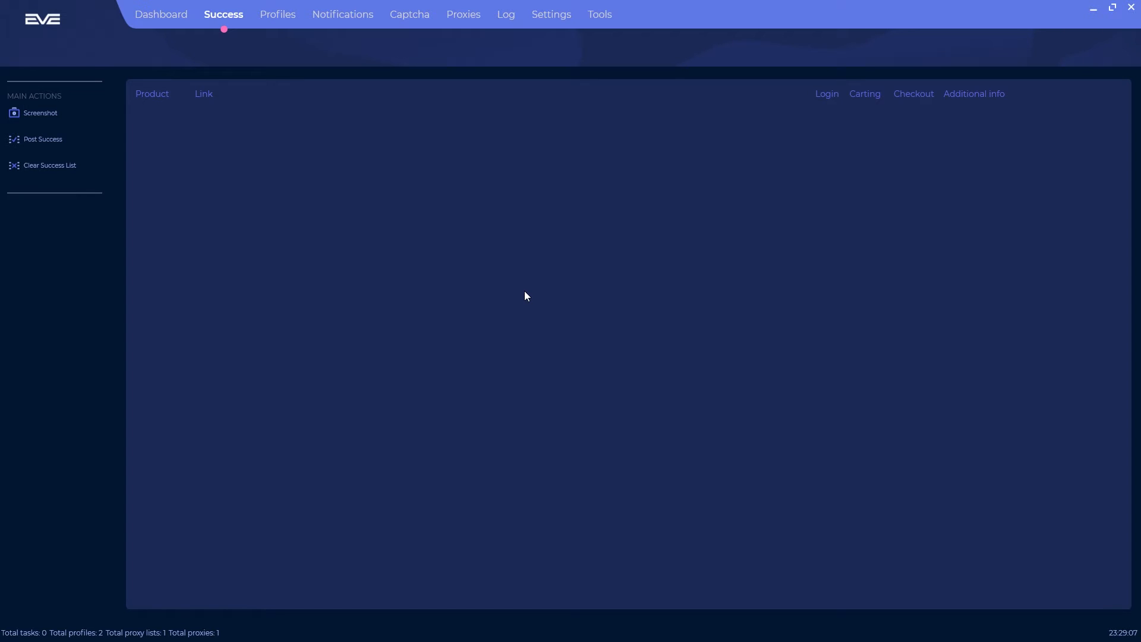
click(45, 140)
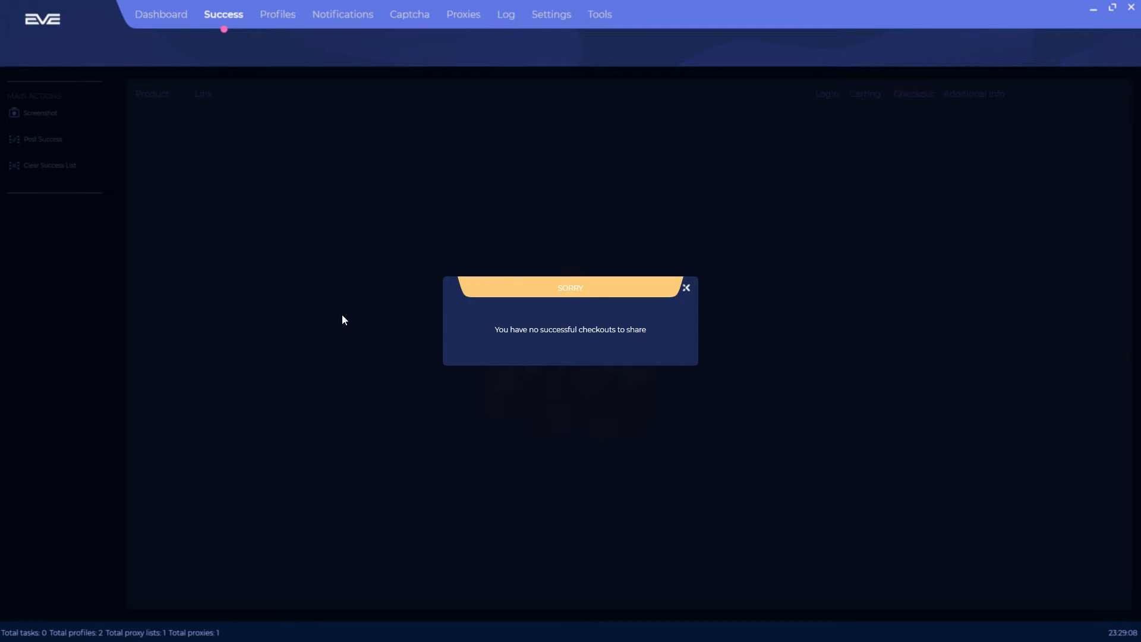
click(687, 289)
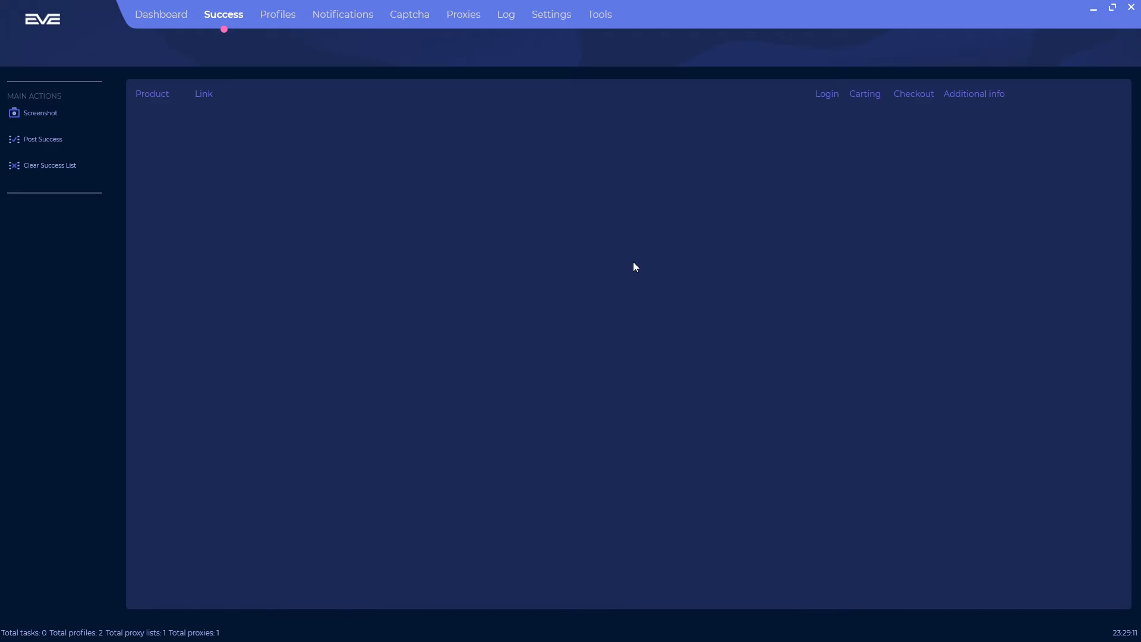
click(65, 173)
click(541, 348)
Step: Open a quick task from the Dashboard and try its task count, quantity and profile fields
click(161, 14)
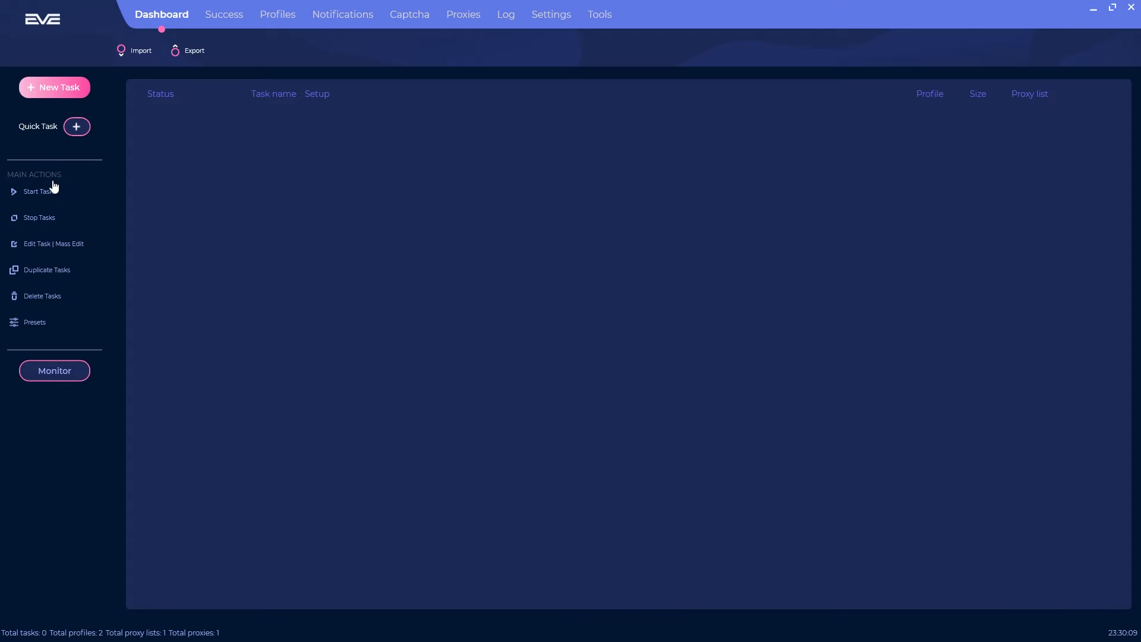
click(77, 130)
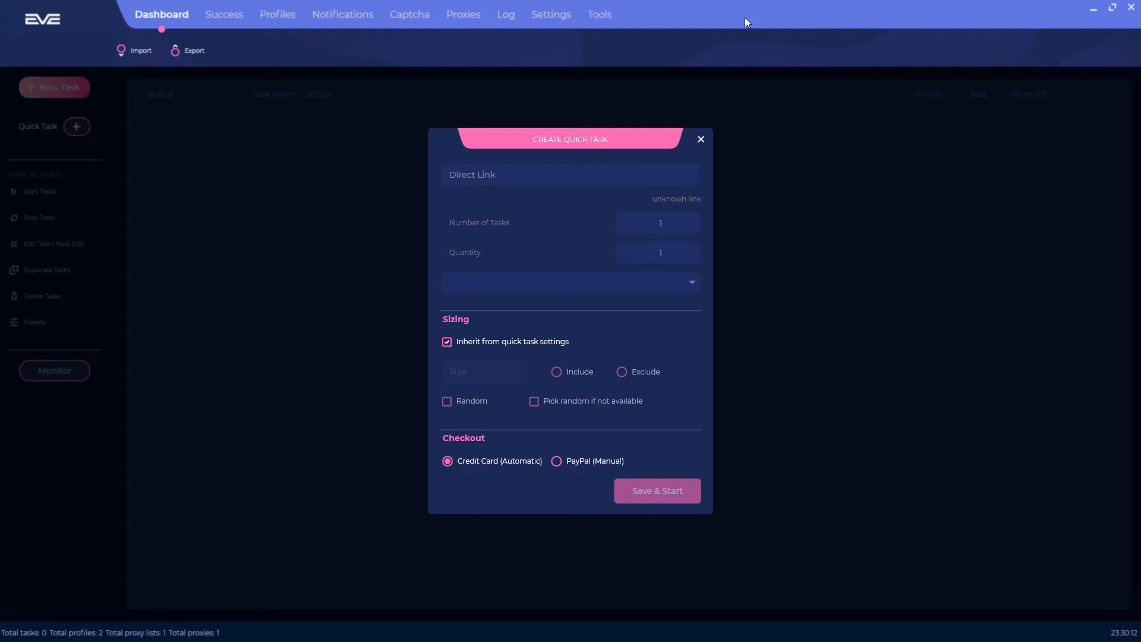
click(671, 222)
click(670, 254)
click(697, 284)
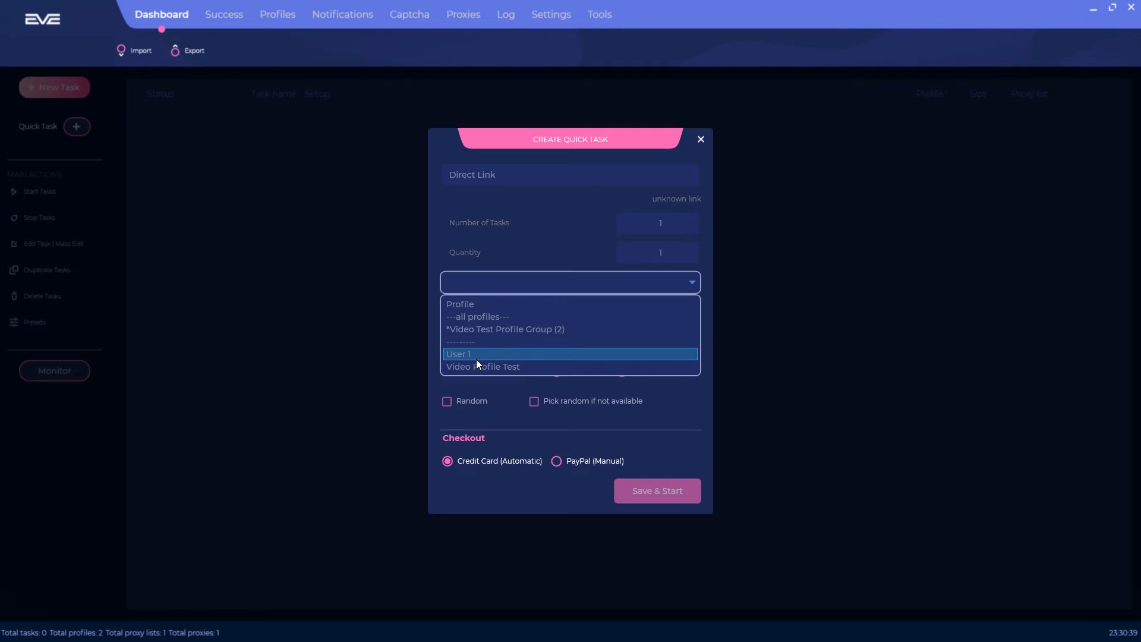
click(601, 287)
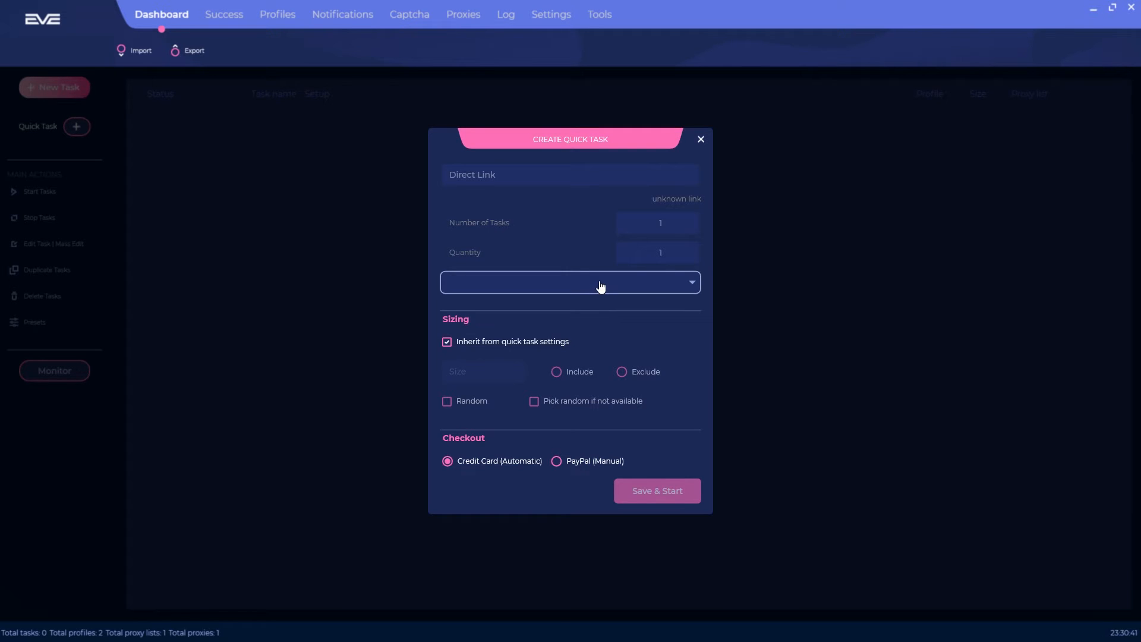
Step: Stop inheriting quick-task sizing and enter size 3 with the Include rule
click(495, 343)
click(502, 342)
click(507, 341)
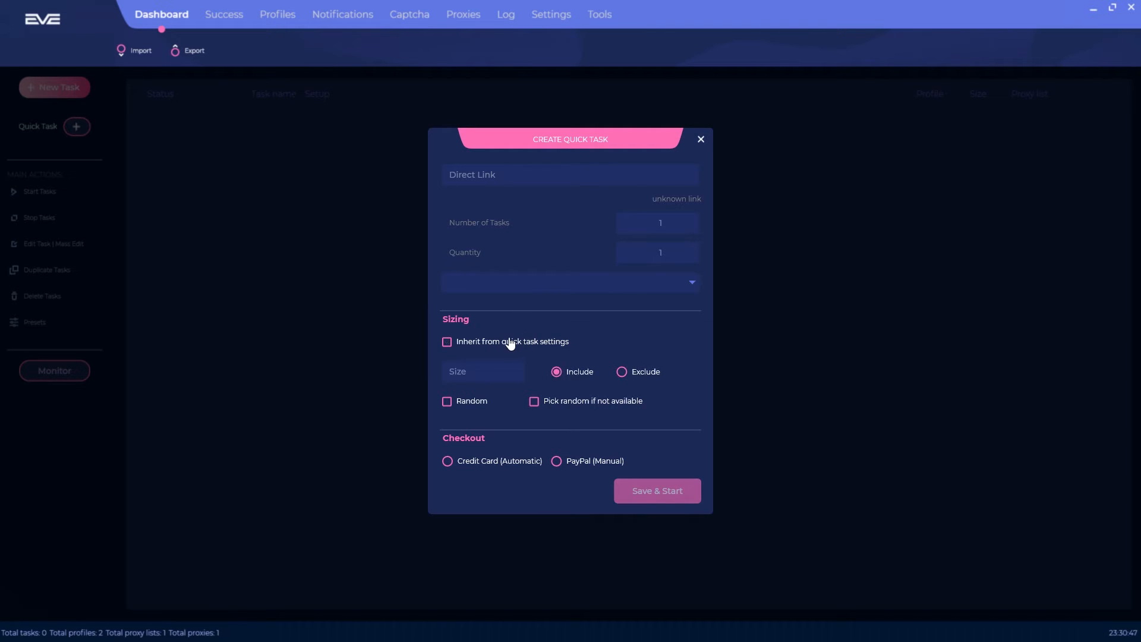
click(472, 360)
text(3)
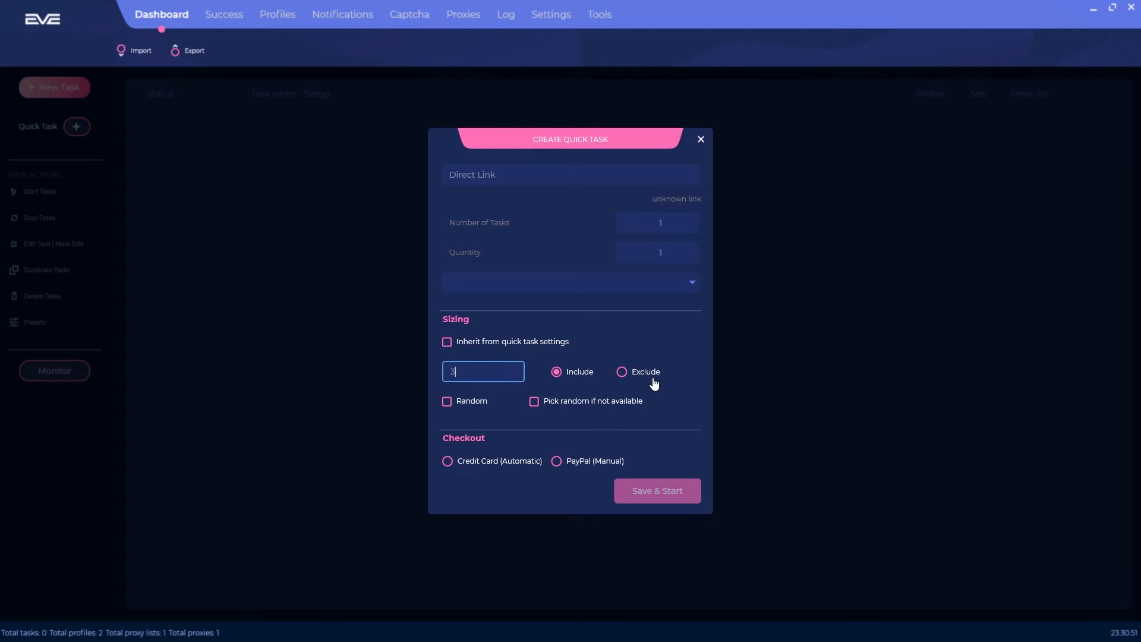
click(622, 374)
click(590, 378)
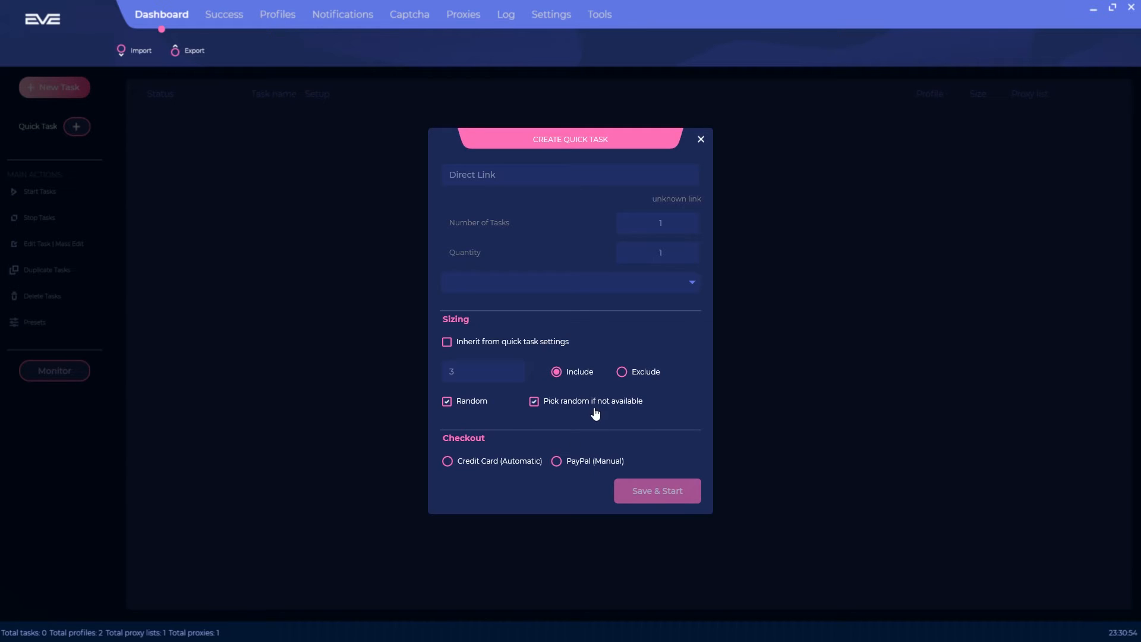
Step: Turn off random sizing, choose automatic Credit Card payment, and close the quick task unsaved
click(464, 407)
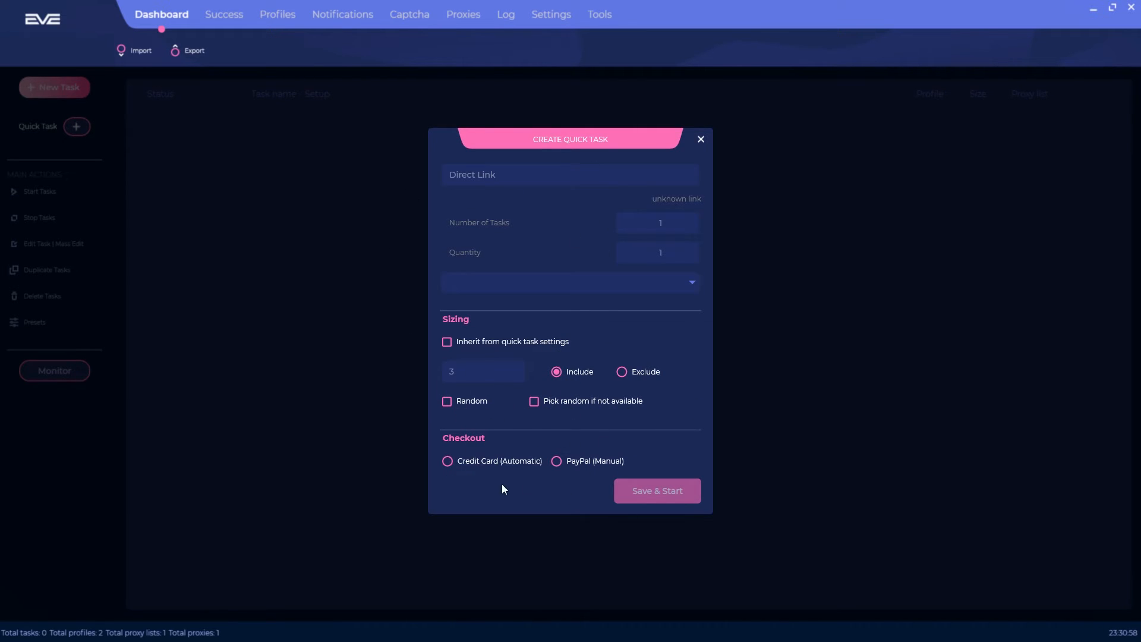
click(480, 470)
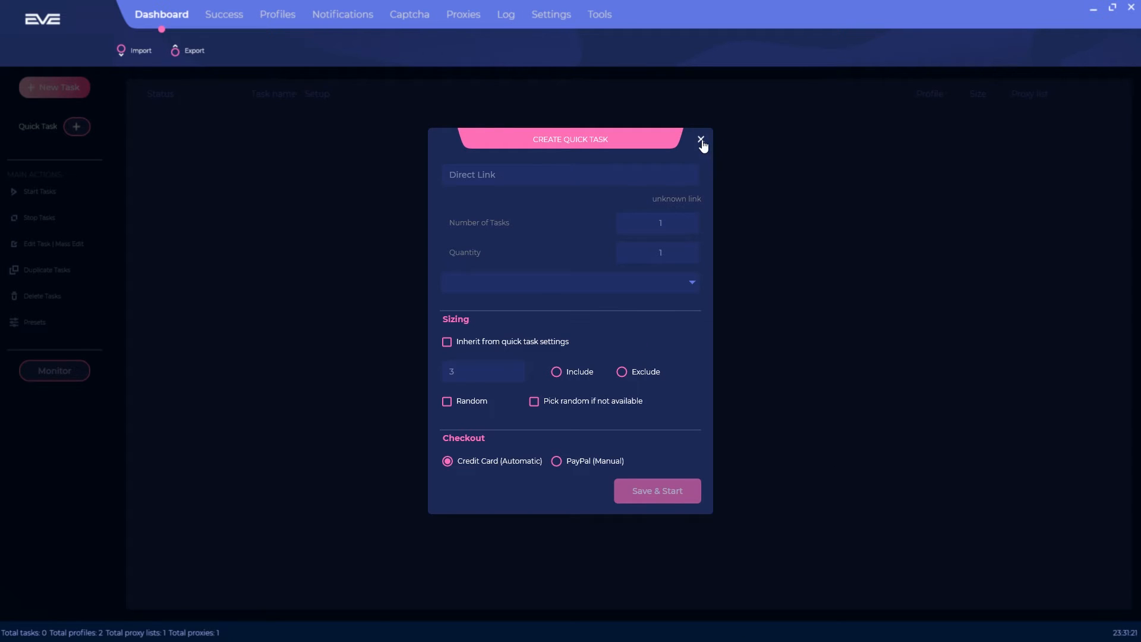
click(701, 139)
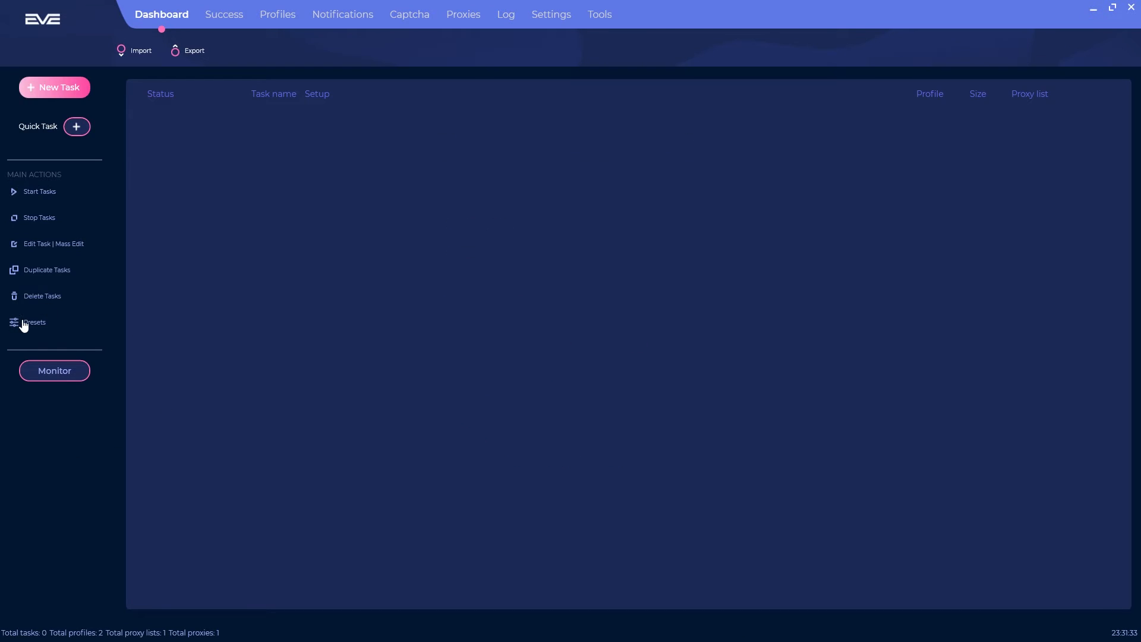
Step: Add a new Footpatrol task preset named 'Test'
click(23, 323)
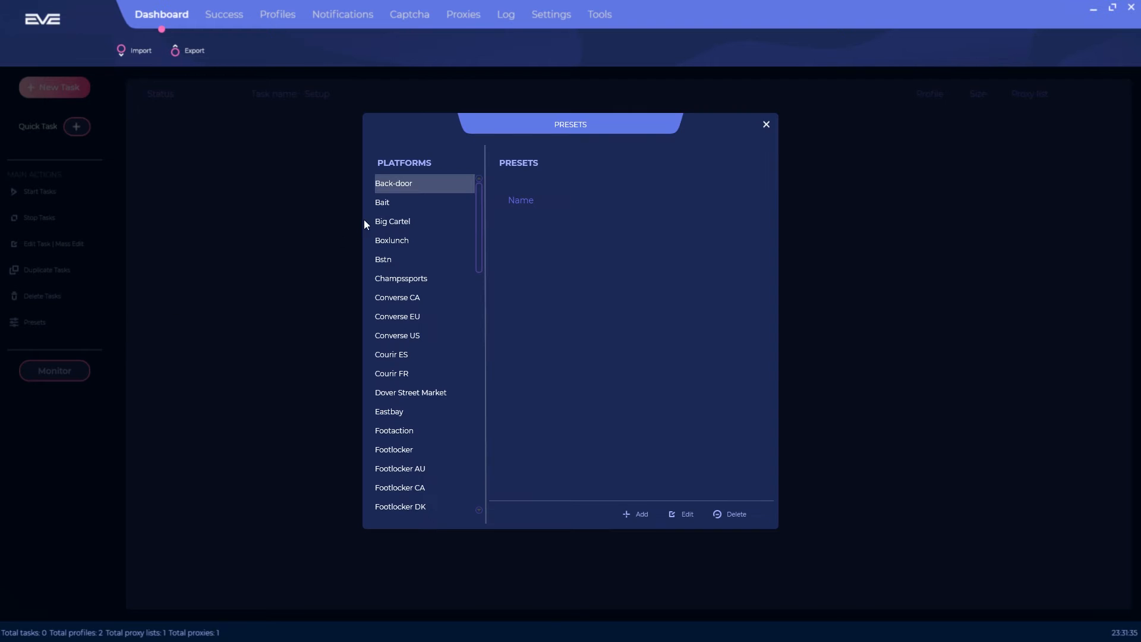
drag(481, 220, 477, 335)
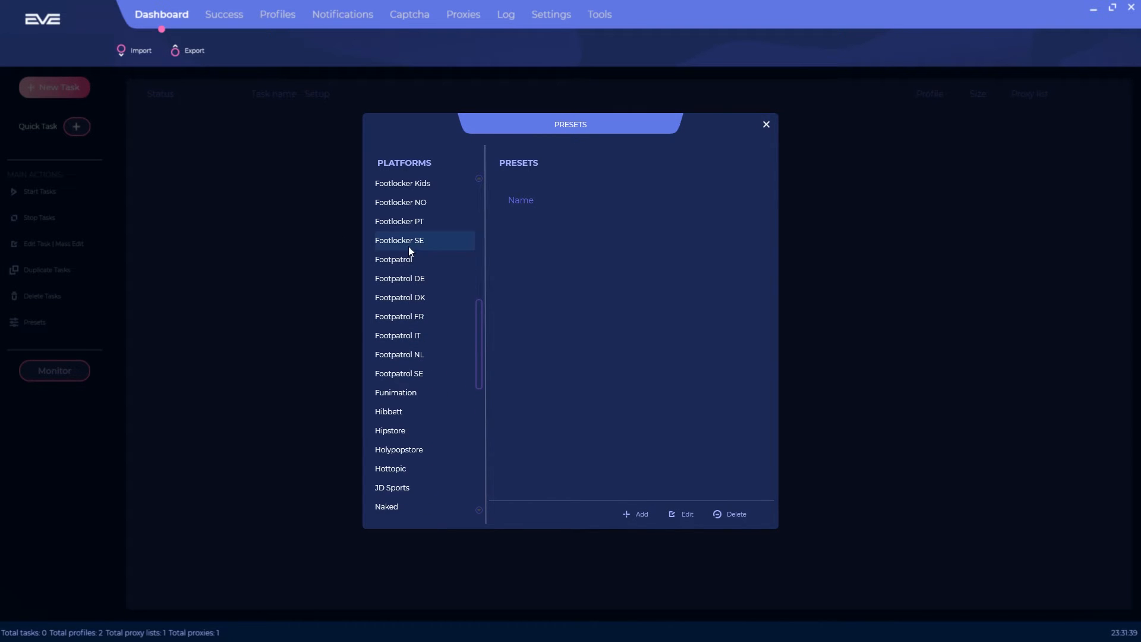
click(415, 262)
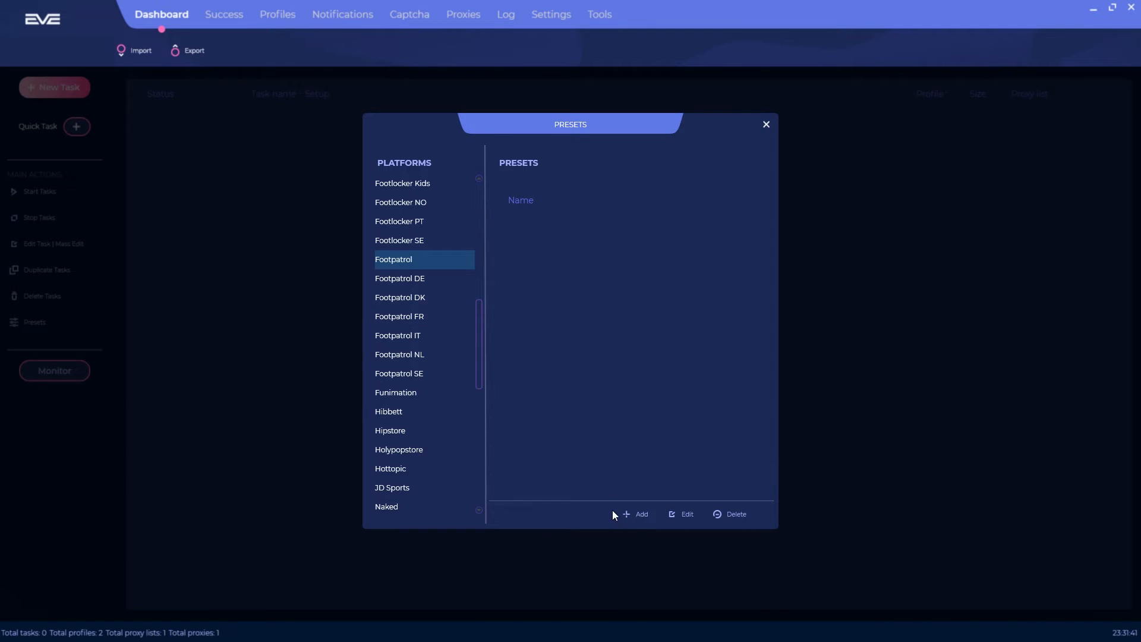
click(630, 514)
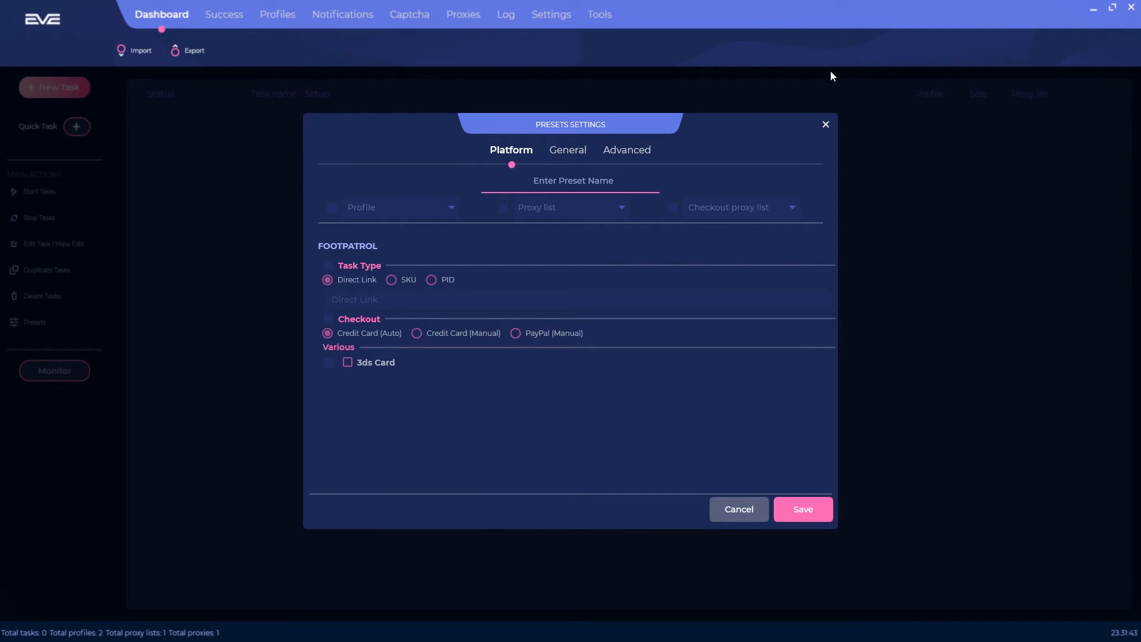
click(559, 181)
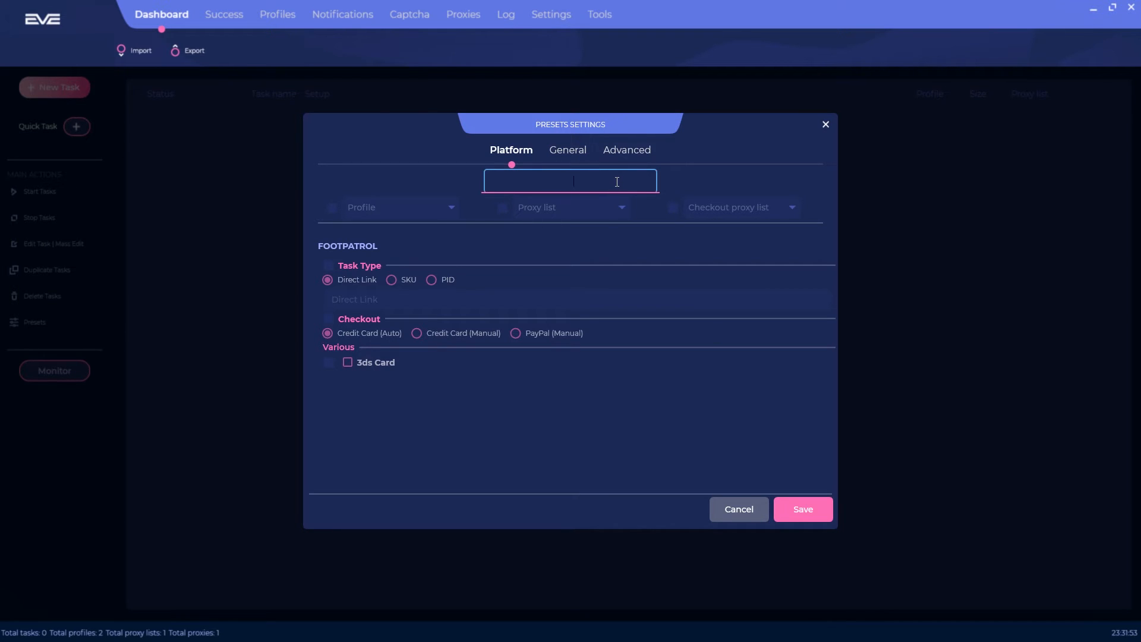
text(Test)
click(653, 392)
Step: Enable the preset's Task Type setting and set it to PID
click(329, 266)
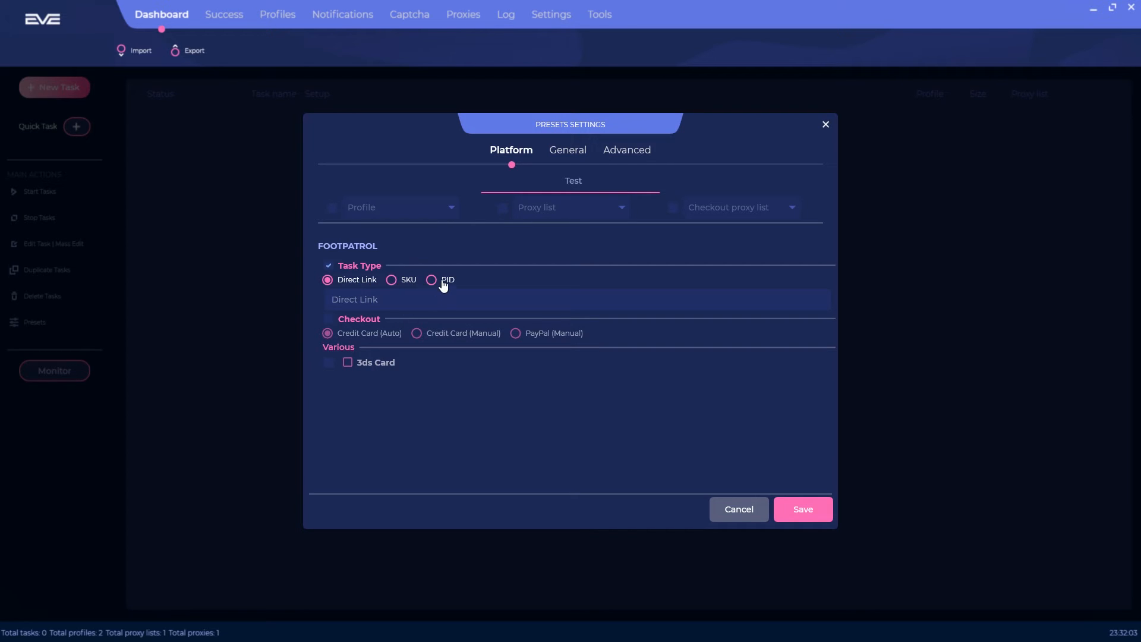
click(362, 300)
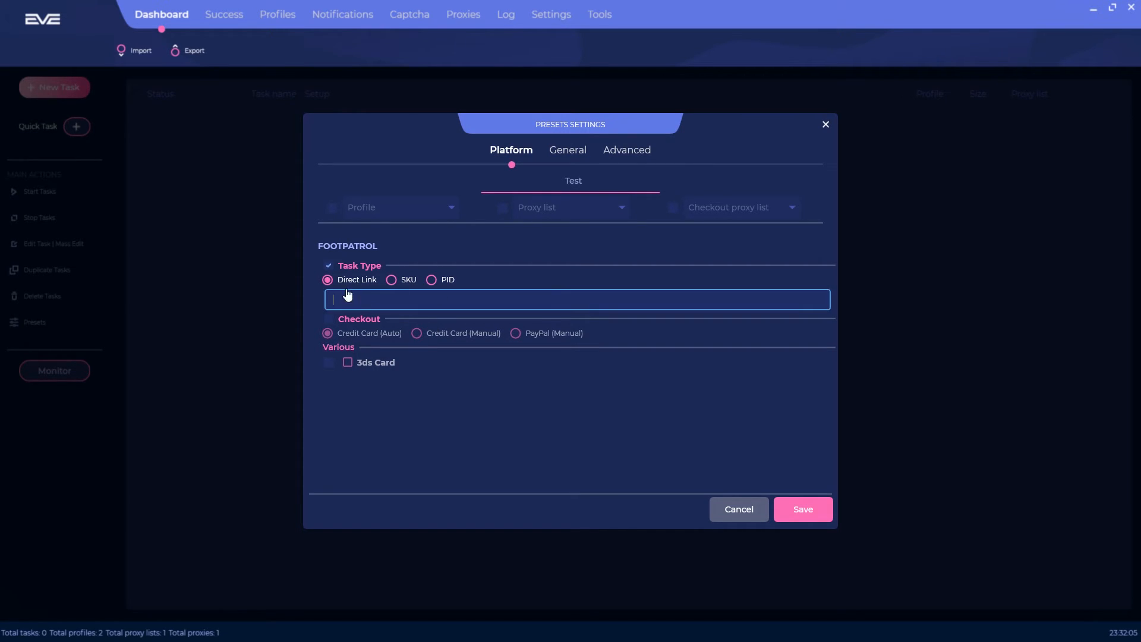
click(396, 282)
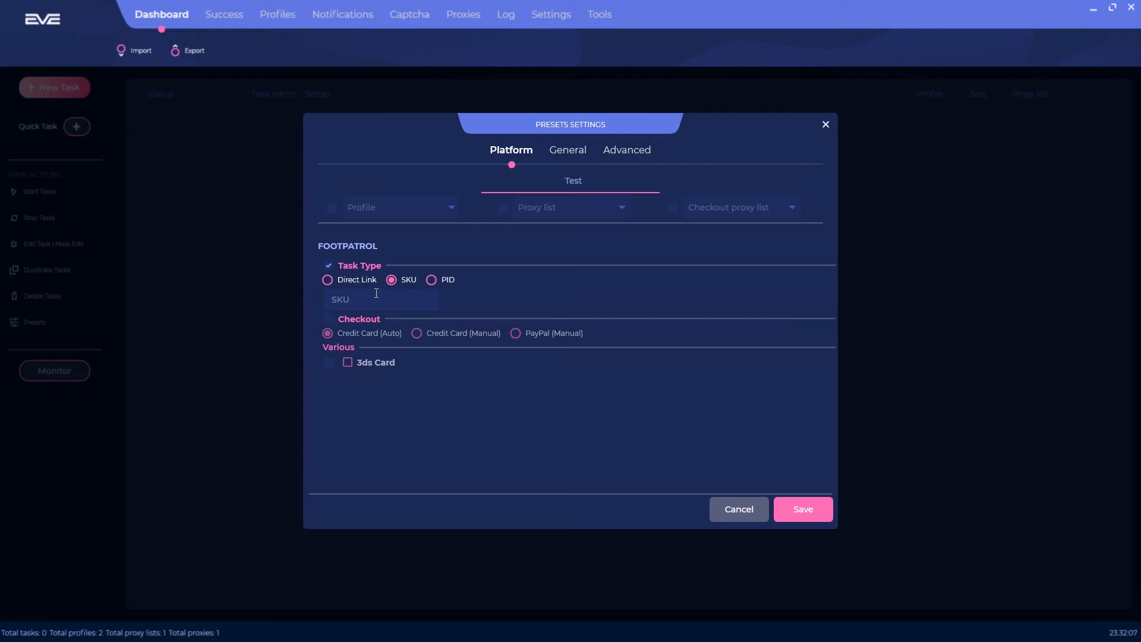
click(443, 282)
Step: Enable checkout with PayPal (Manual) and tick the 3ds Card setting
click(329, 319)
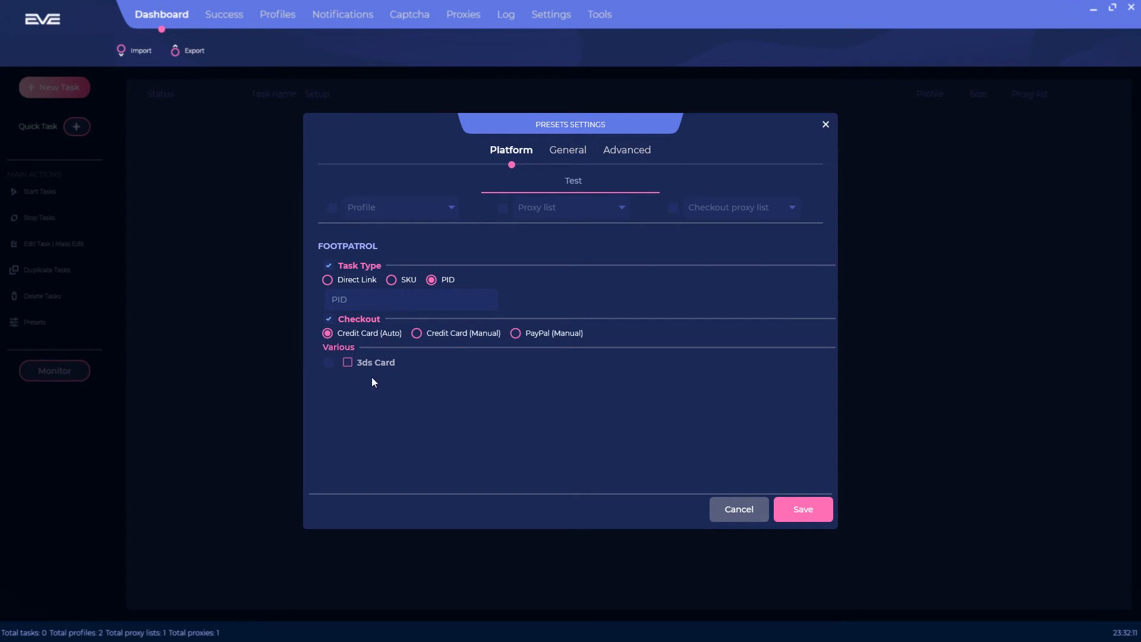
click(420, 333)
click(528, 334)
click(461, 336)
click(550, 336)
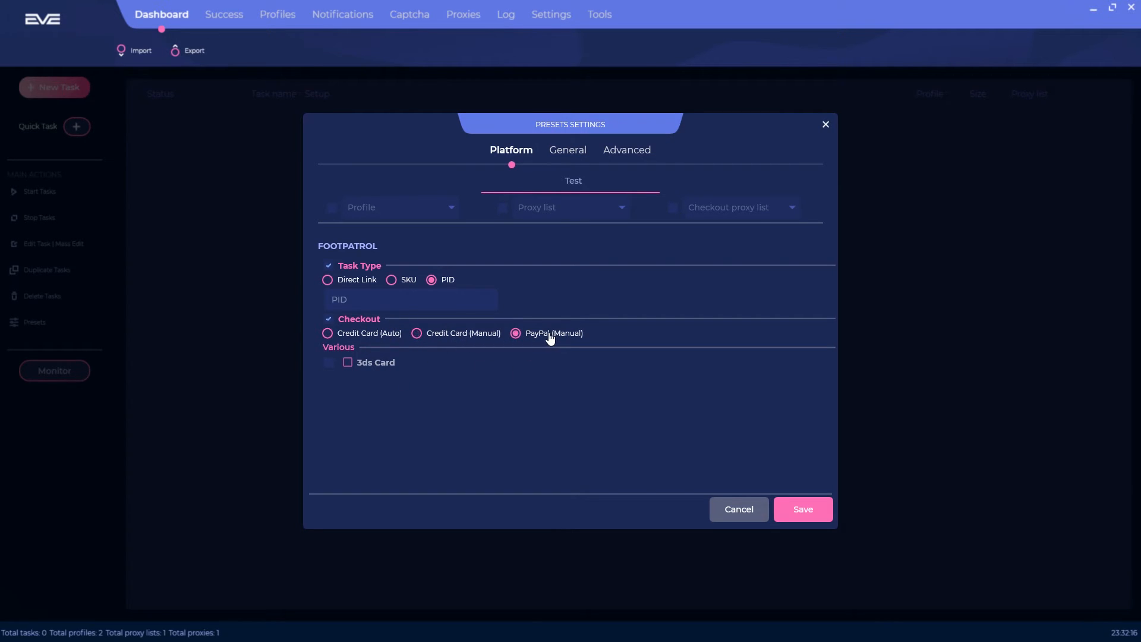
click(329, 362)
Step: Turn on the 3ds Card option and, under General, leave the sizing setting off
click(349, 364)
click(566, 150)
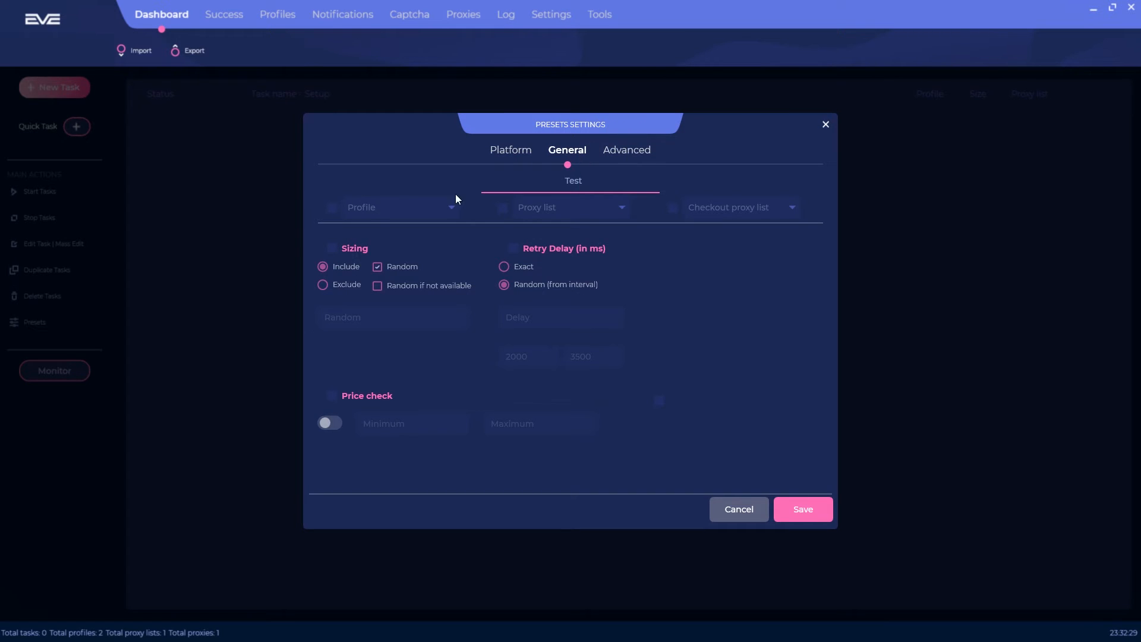
click(356, 251)
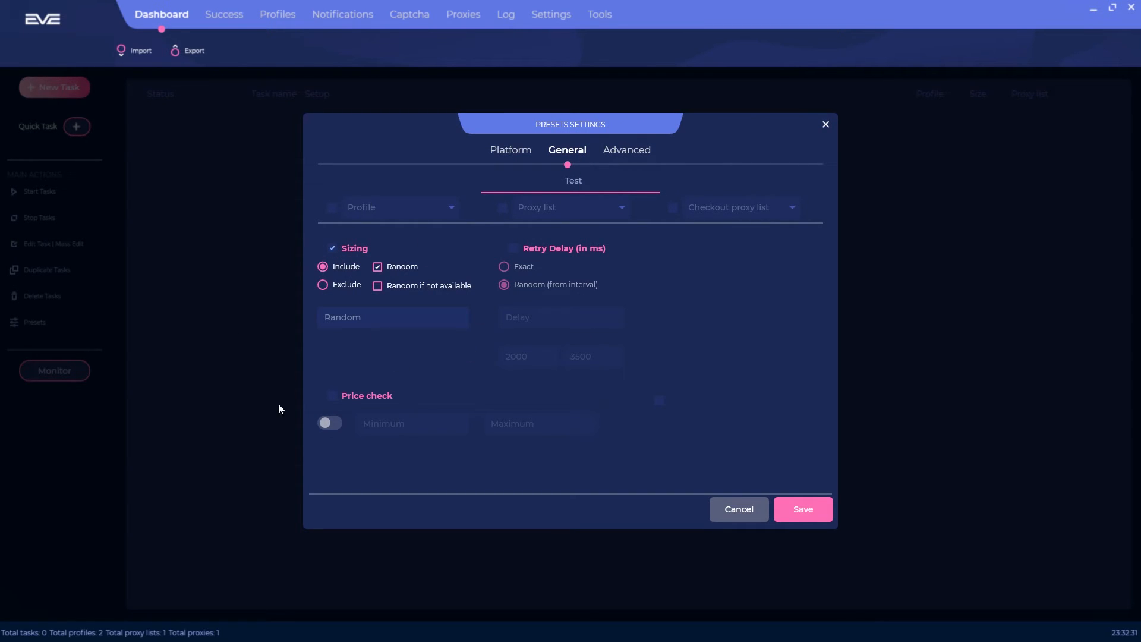
click(348, 252)
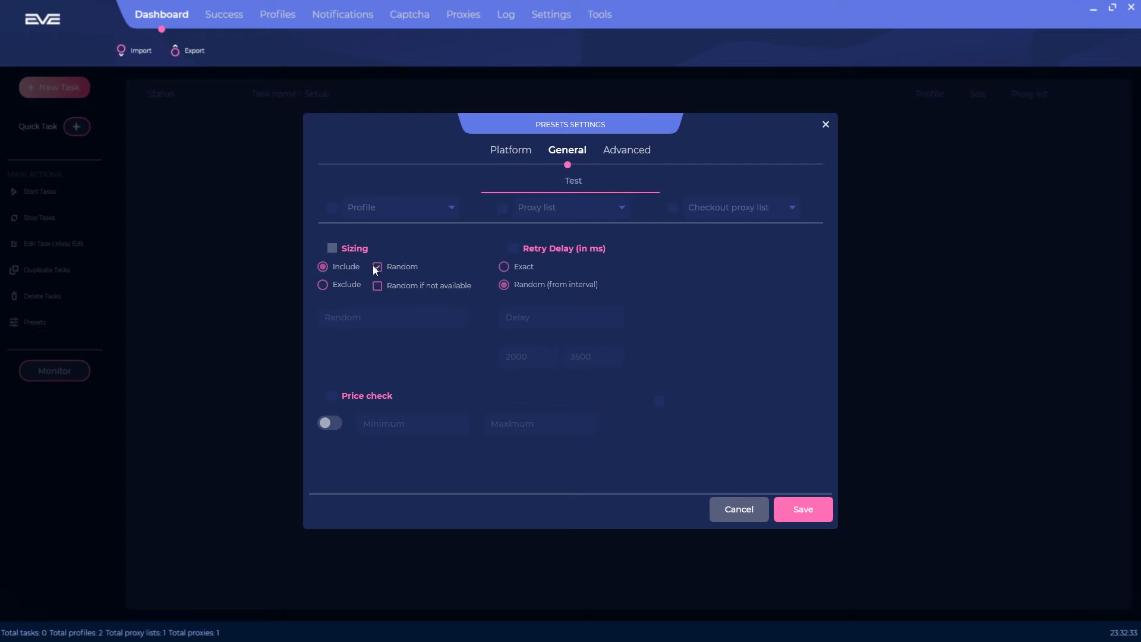
Step: Enable Retry Delay as a random interval from 2000 to 3500 ms
click(580, 250)
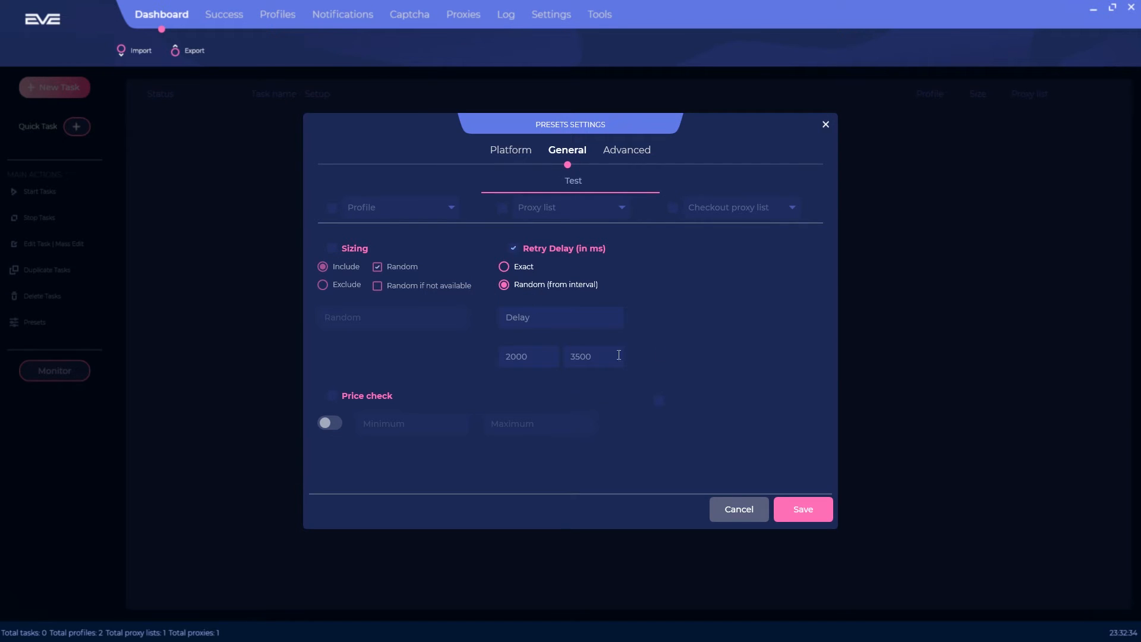
click(505, 266)
click(530, 319)
click(522, 286)
click(549, 359)
key(Tab)
Step: Enable the Price check setting, leaving price checking off, and show the Advanced settings
click(364, 397)
click(337, 424)
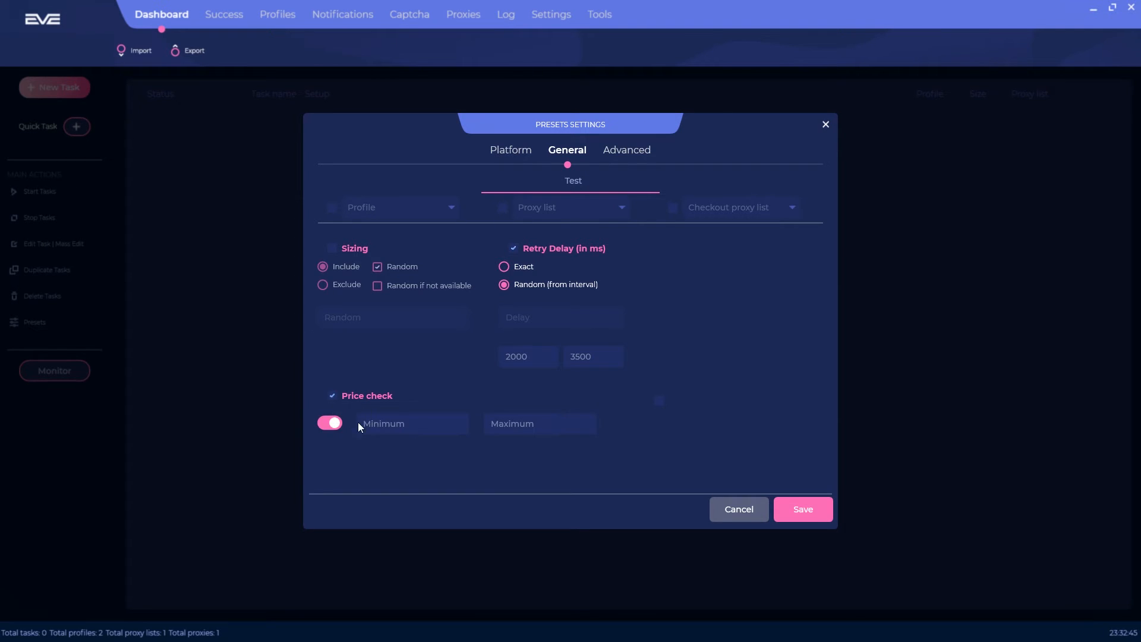
click(421, 423)
click(541, 419)
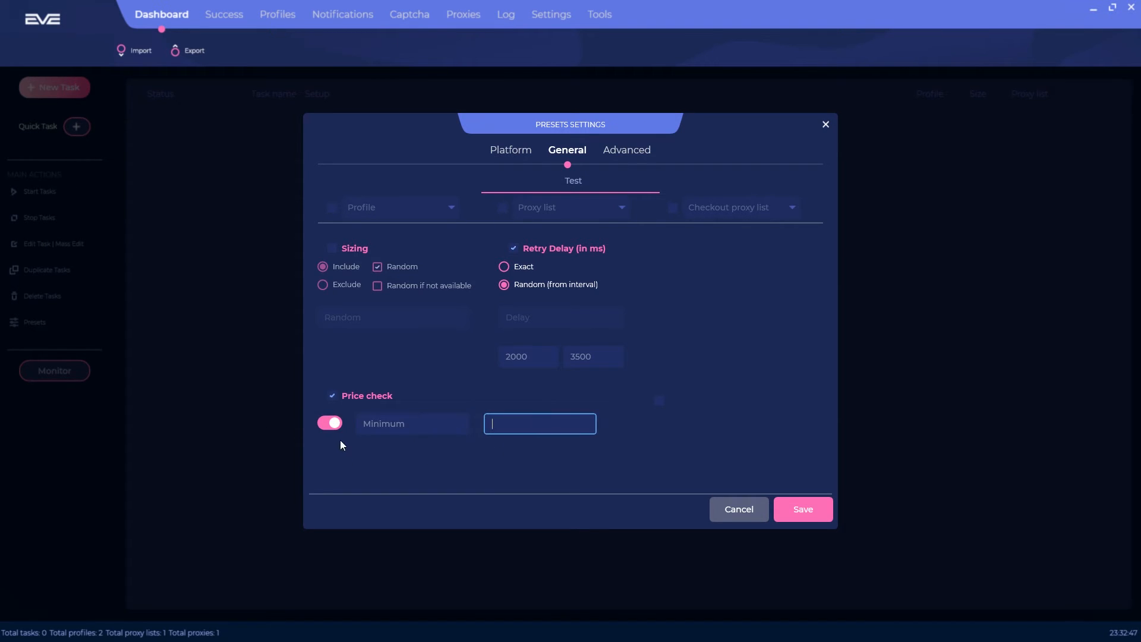
click(336, 428)
click(631, 151)
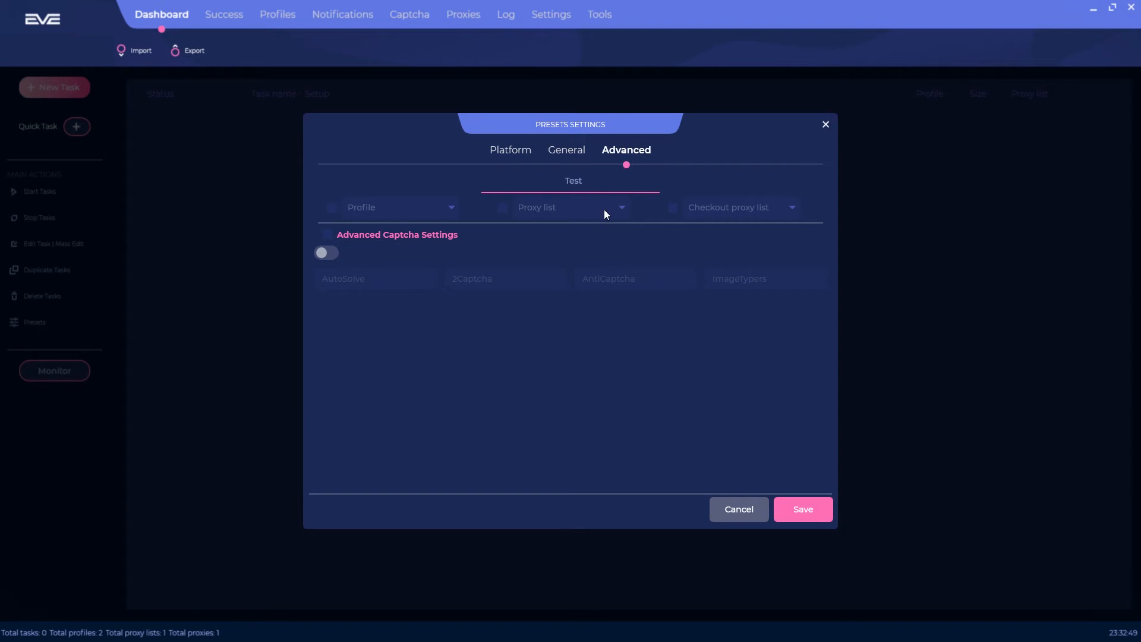
Step: Enable advanced captcha solving, reviewing the AutoSolve, 2Captcha, AntiCaptcha and ImageTypers fields
click(327, 234)
click(330, 253)
click(341, 284)
click(499, 278)
click(647, 281)
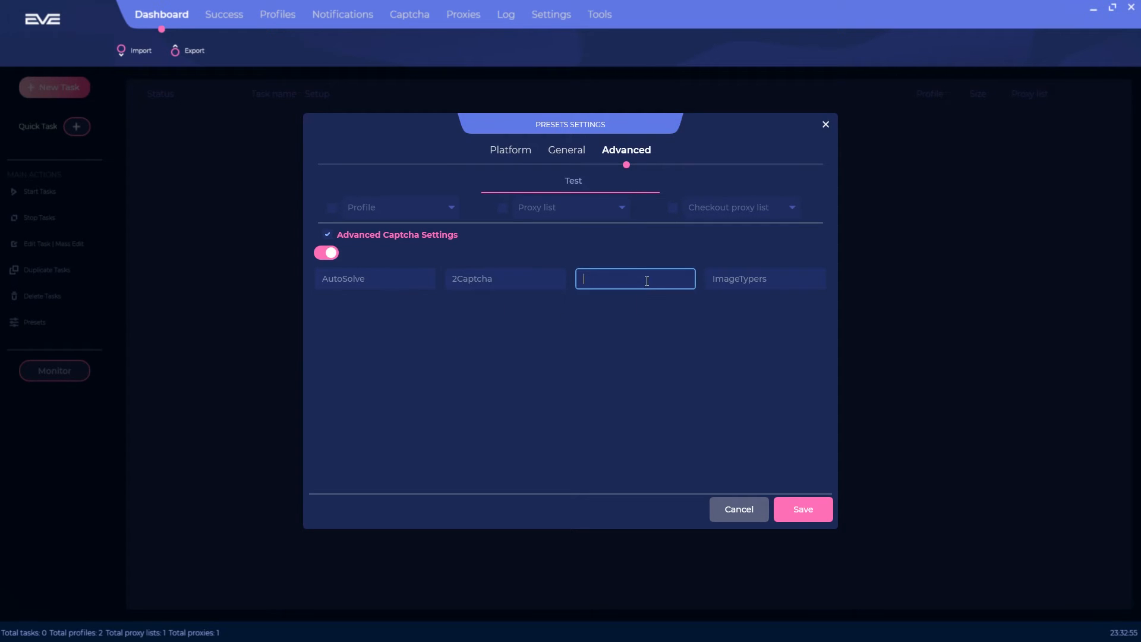
click(766, 286)
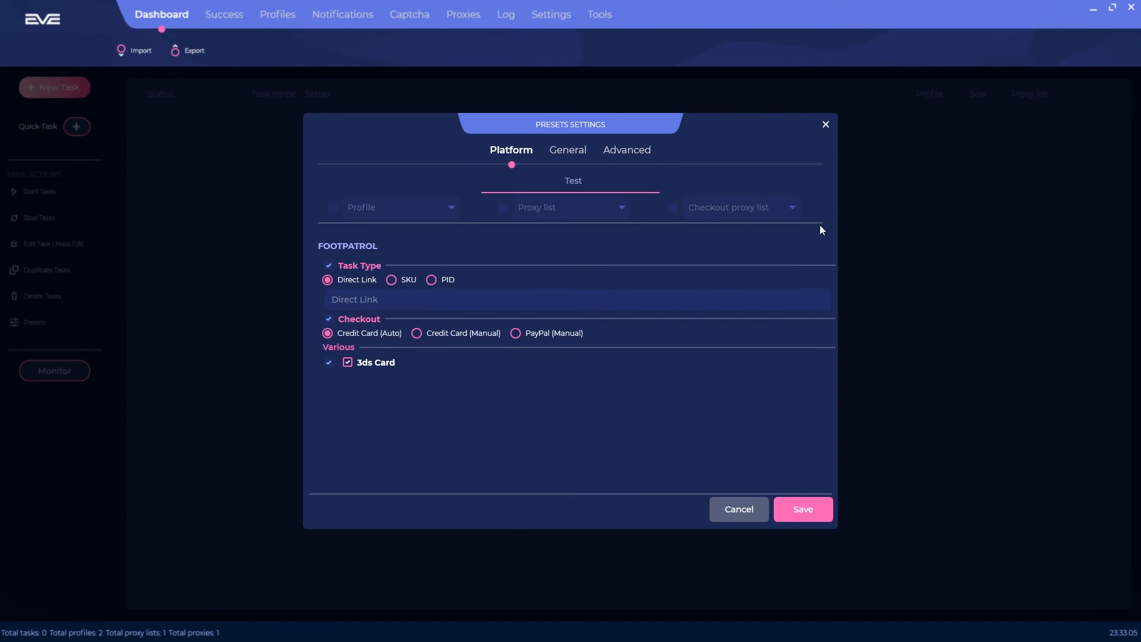
Step: Tick Profile, Proxy list set to Video Test (1), and Checkout proxy list
click(332, 211)
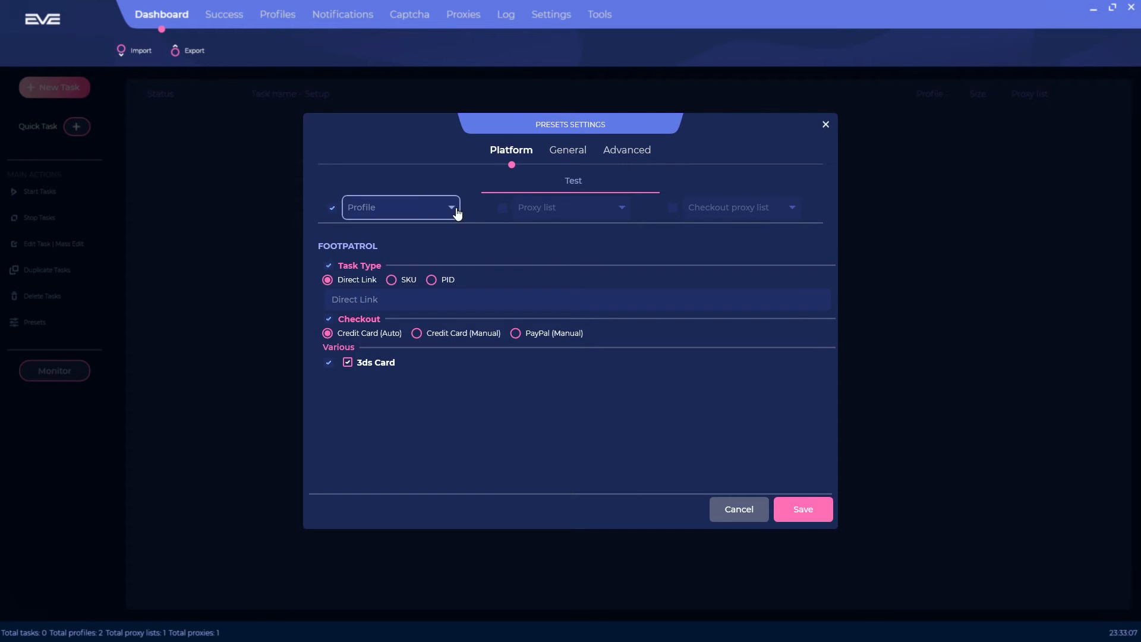
click(390, 208)
click(416, 205)
click(502, 207)
click(567, 209)
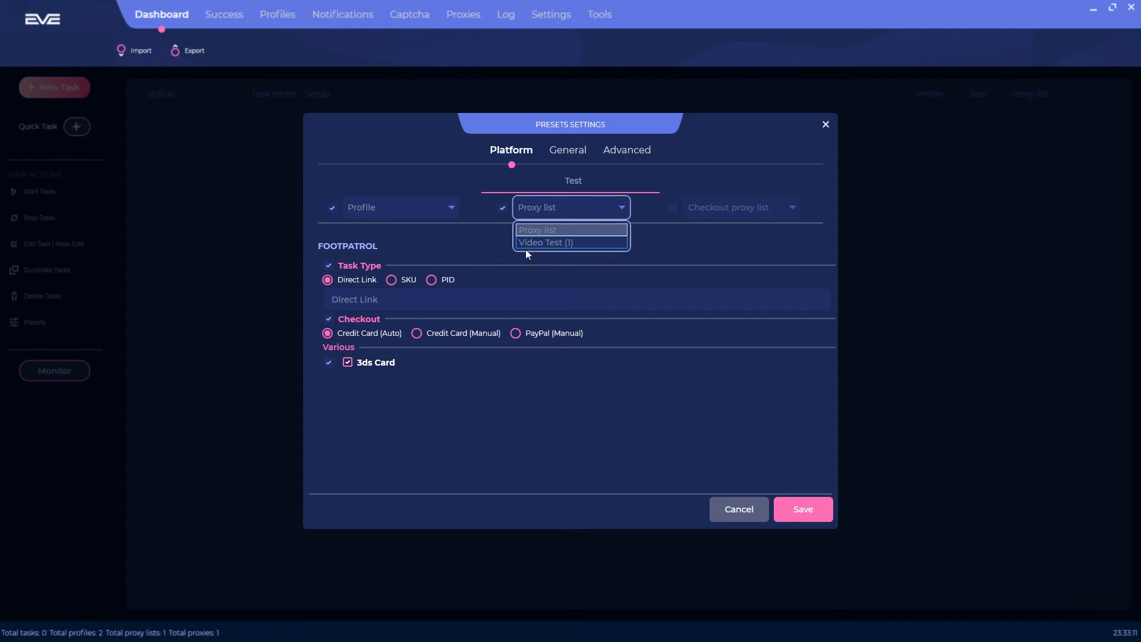
click(570, 242)
click(673, 208)
click(753, 210)
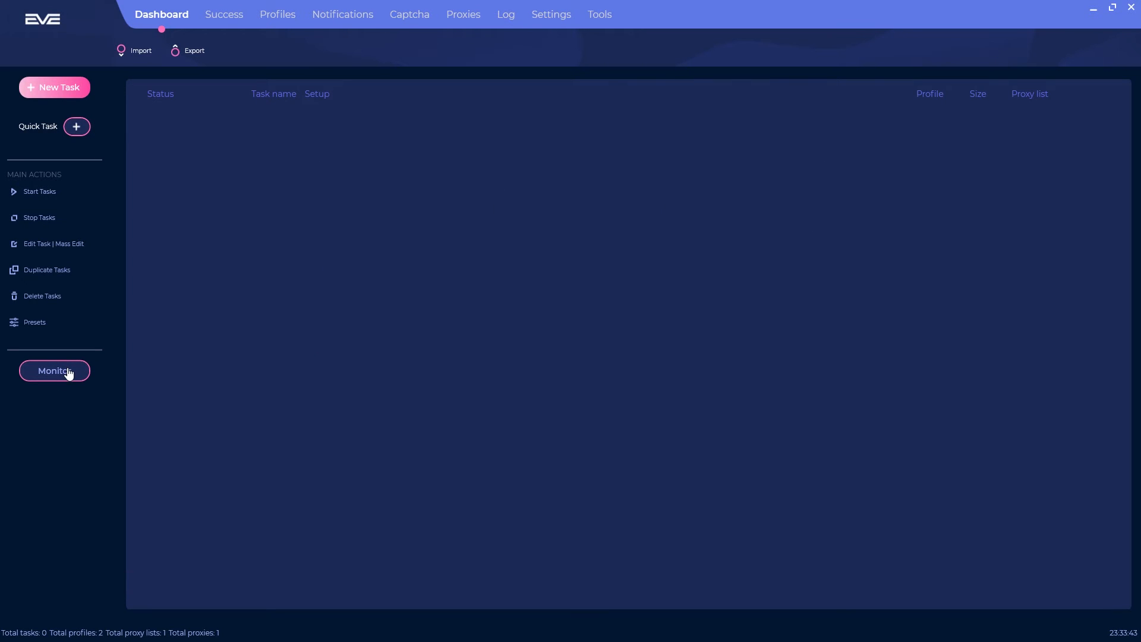
Step: From the Monitor's monitoring tasks panel, start creating a new task
click(55, 370)
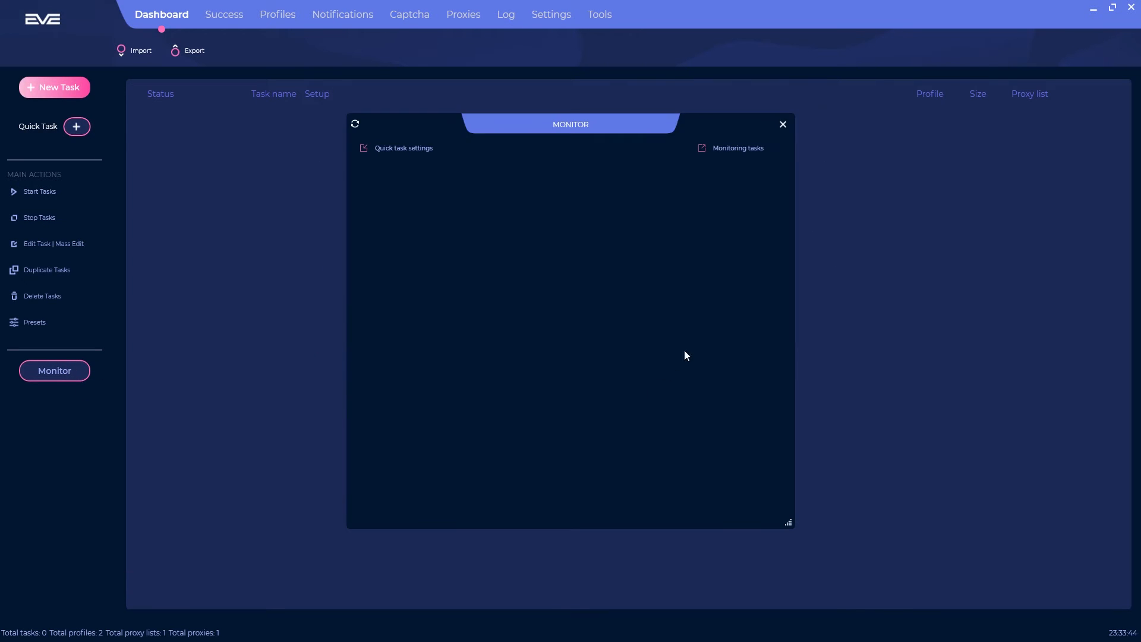
click(734, 151)
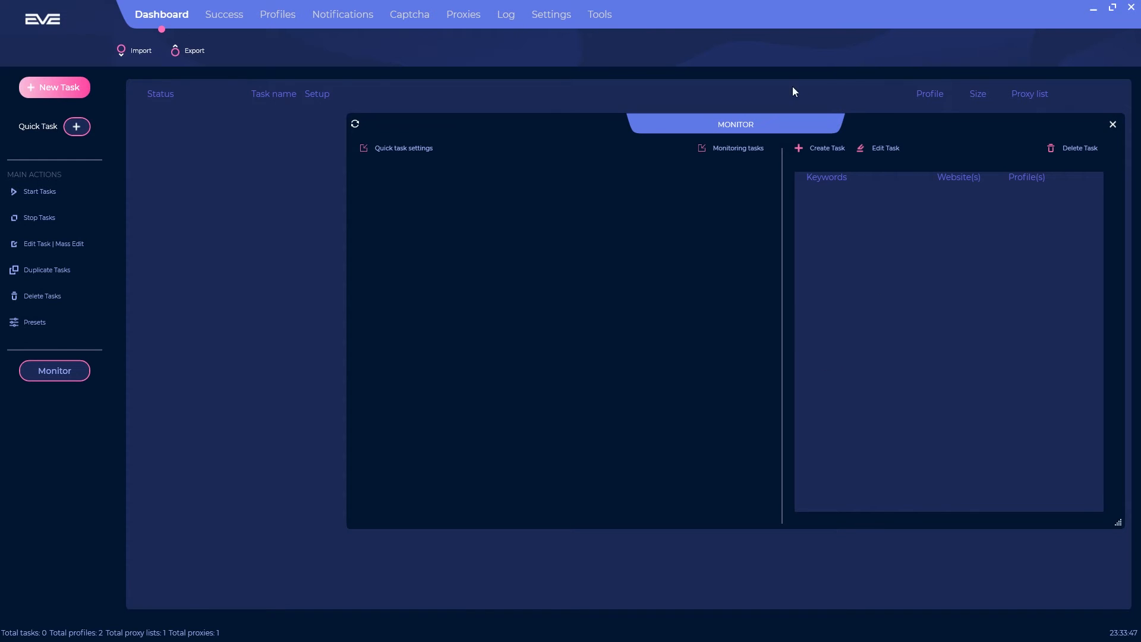
click(827, 152)
scroll(720, 295, down, 1)
scroll(772, 305, up, 1)
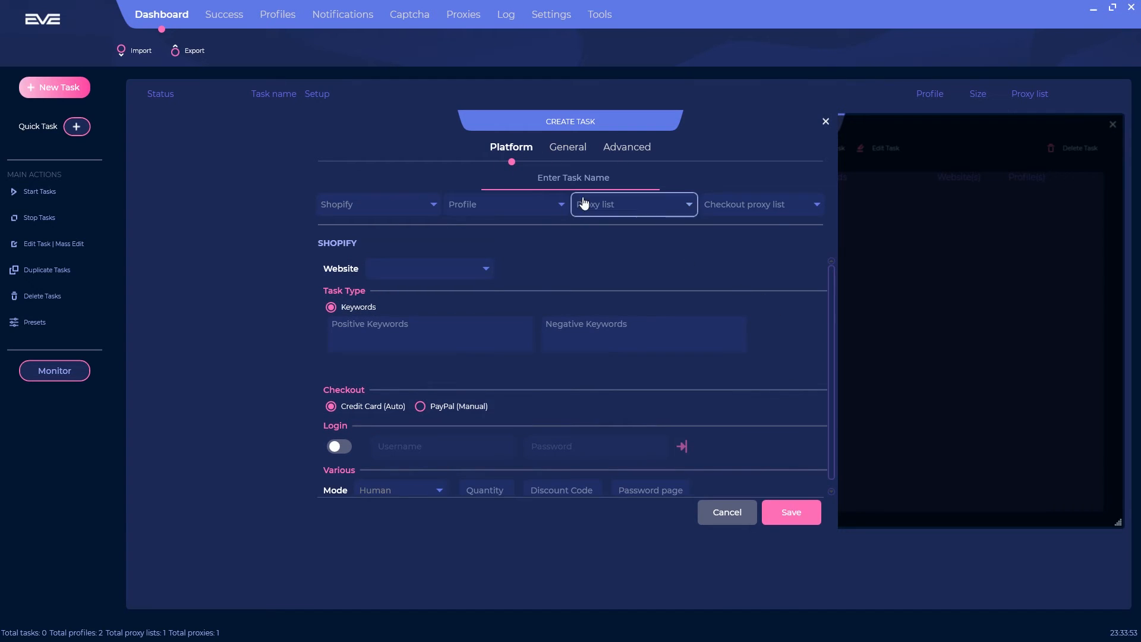
Step: Browse the platform, profile, proxy list and checkout proxy list choices without changing them
click(412, 213)
click(415, 214)
click(492, 207)
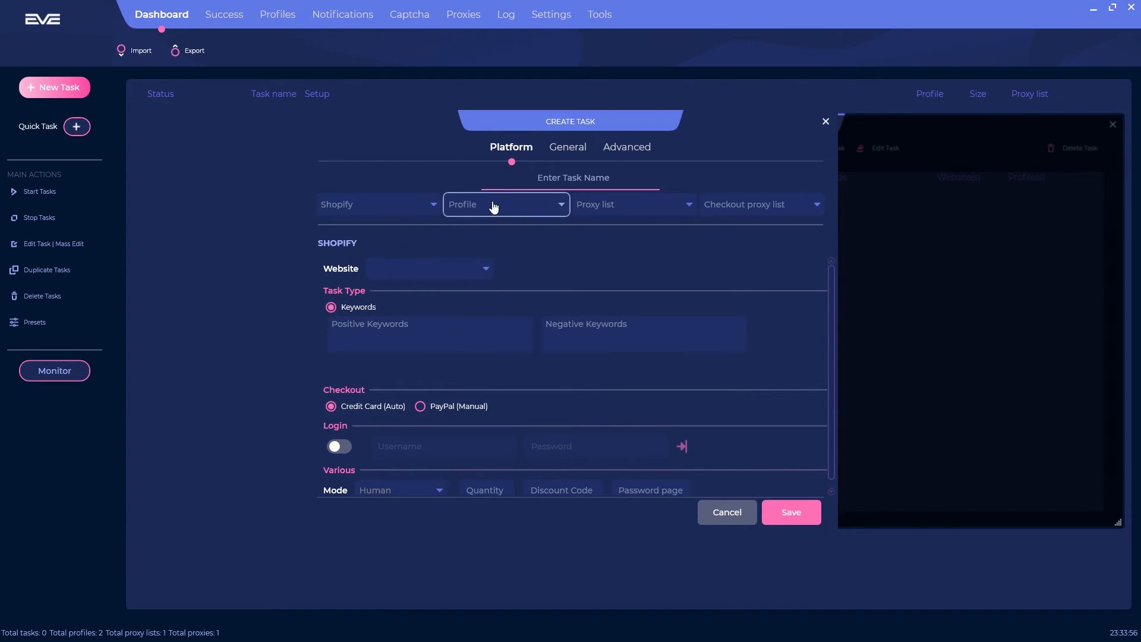
click(658, 204)
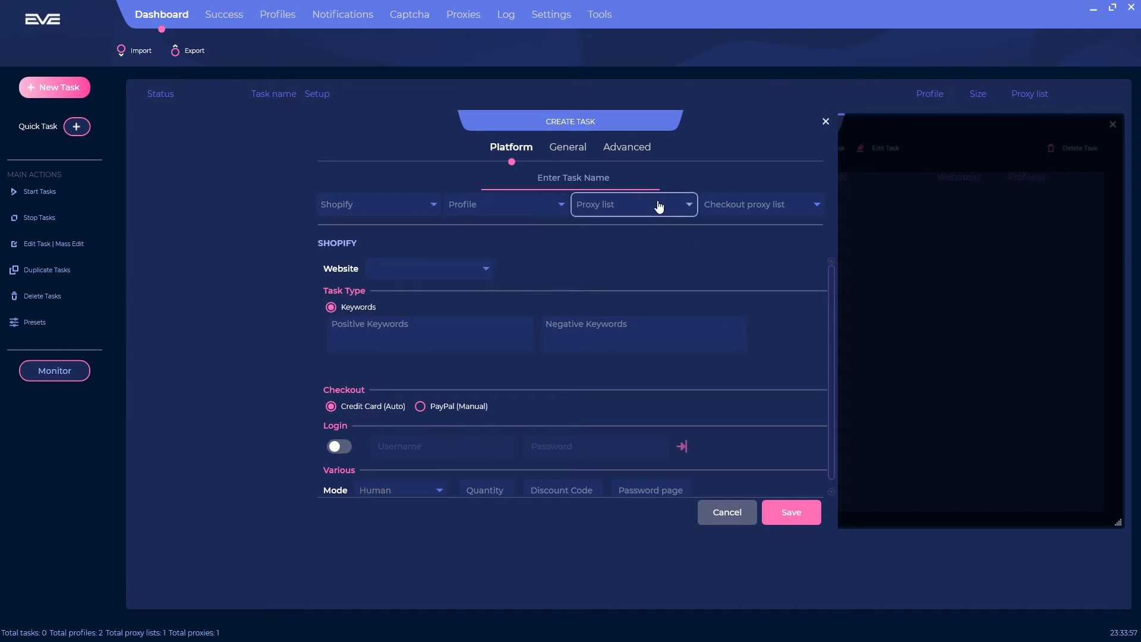
click(760, 270)
click(772, 203)
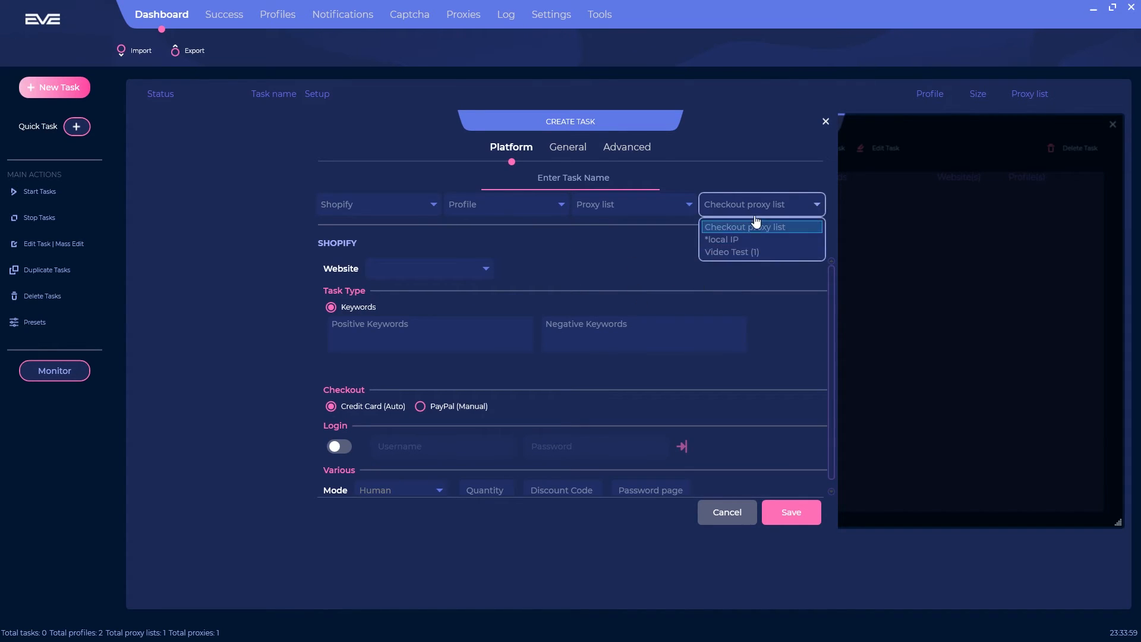
click(762, 212)
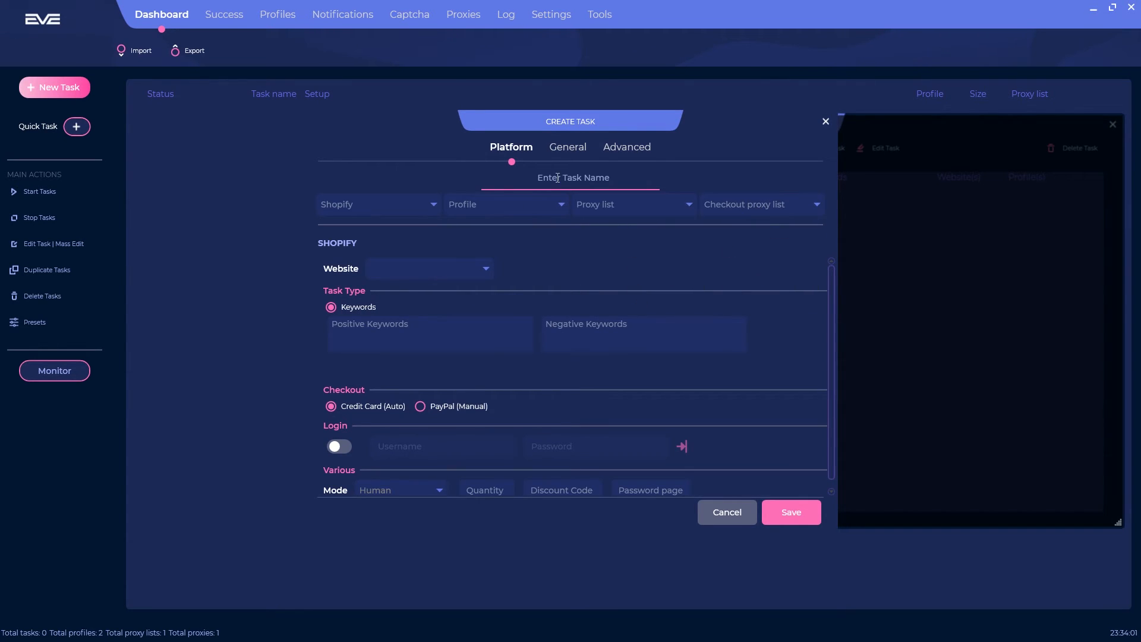
Step: Look through the store list and the Positive and Negative Keywords boxes, choosing no site
click(415, 268)
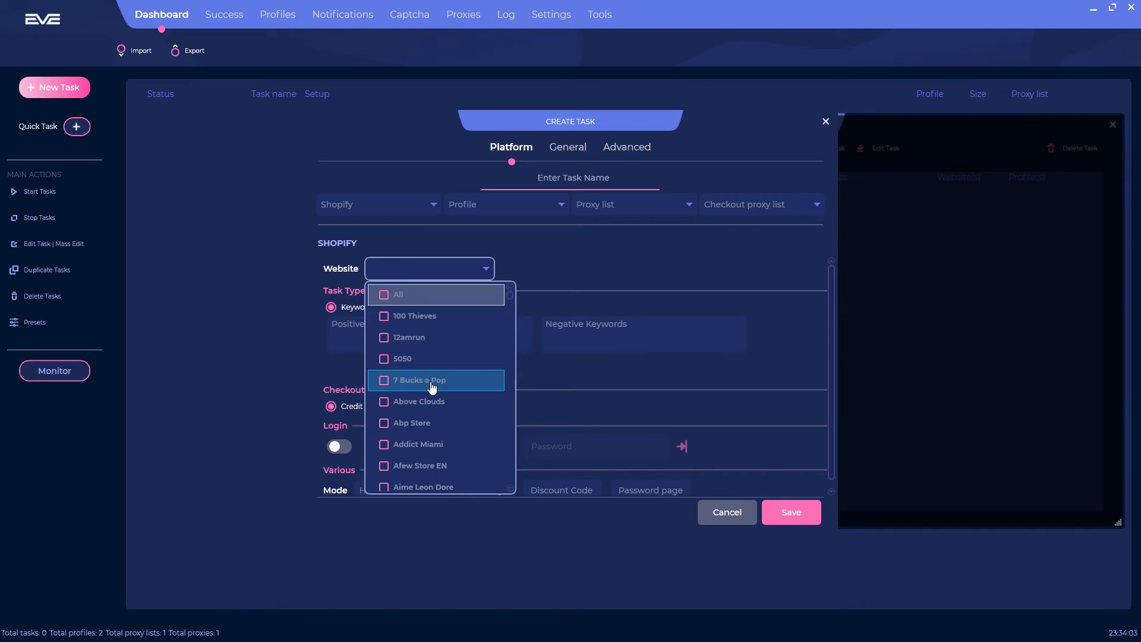
scroll(437, 333, down, 6)
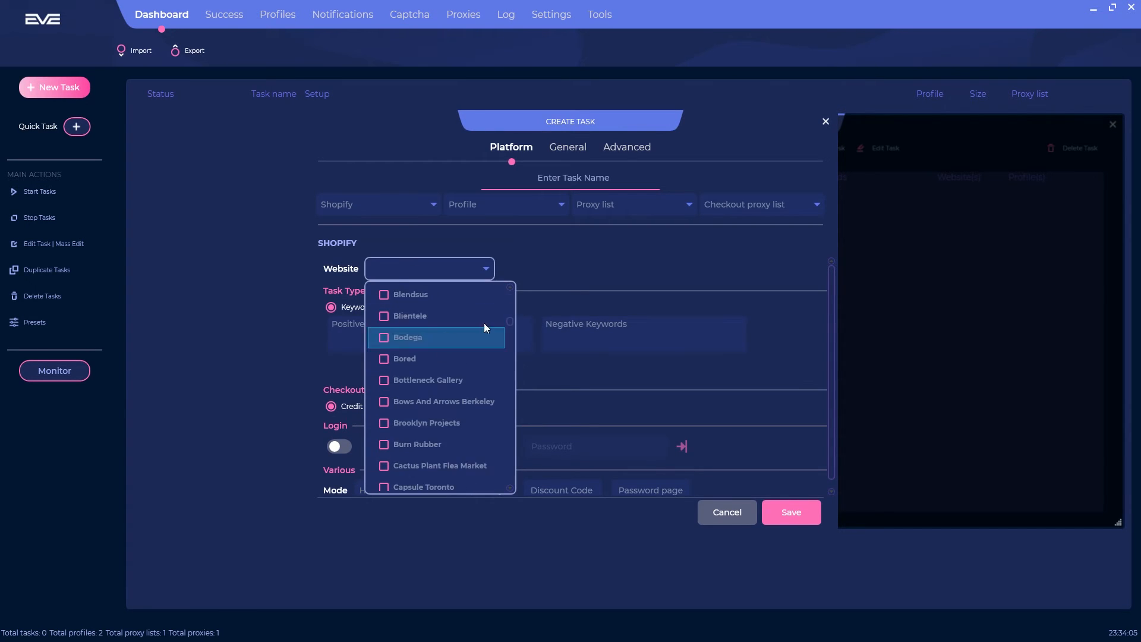
click(622, 259)
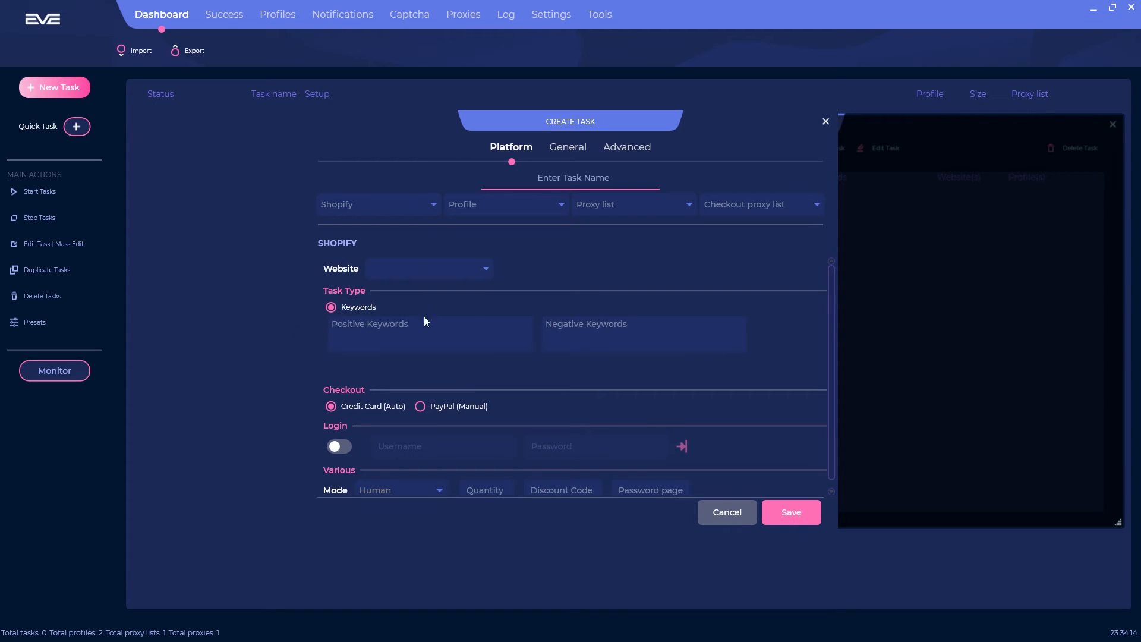
click(436, 333)
click(668, 329)
scroll(595, 396, down, 1)
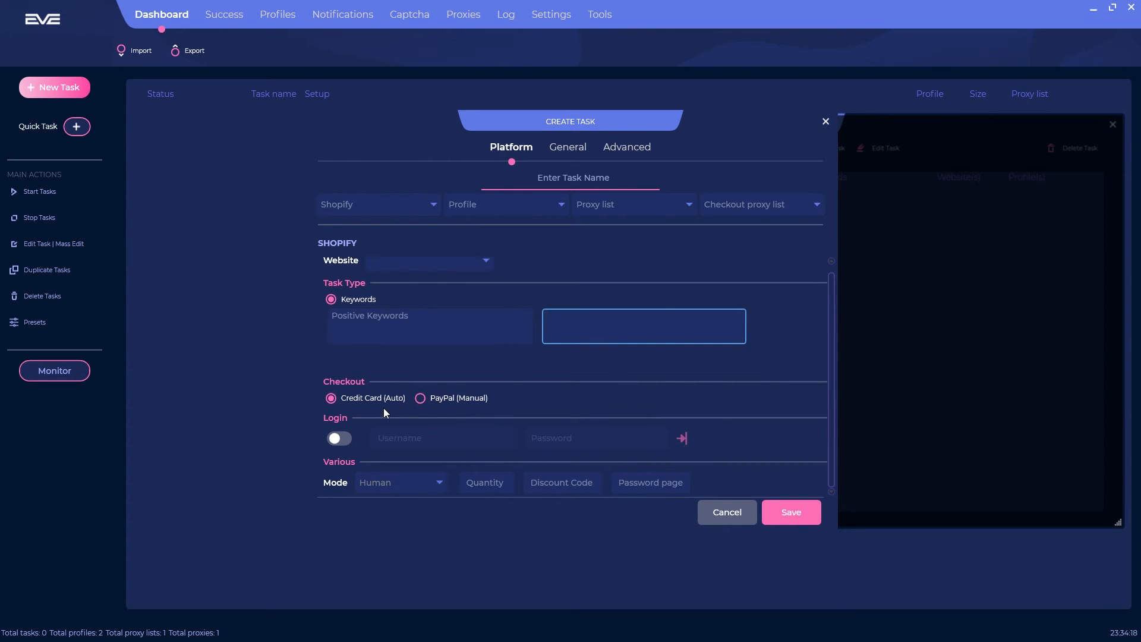
Step: Set checkout to PayPal (Manual) and turn on account login with username and password fields
click(443, 399)
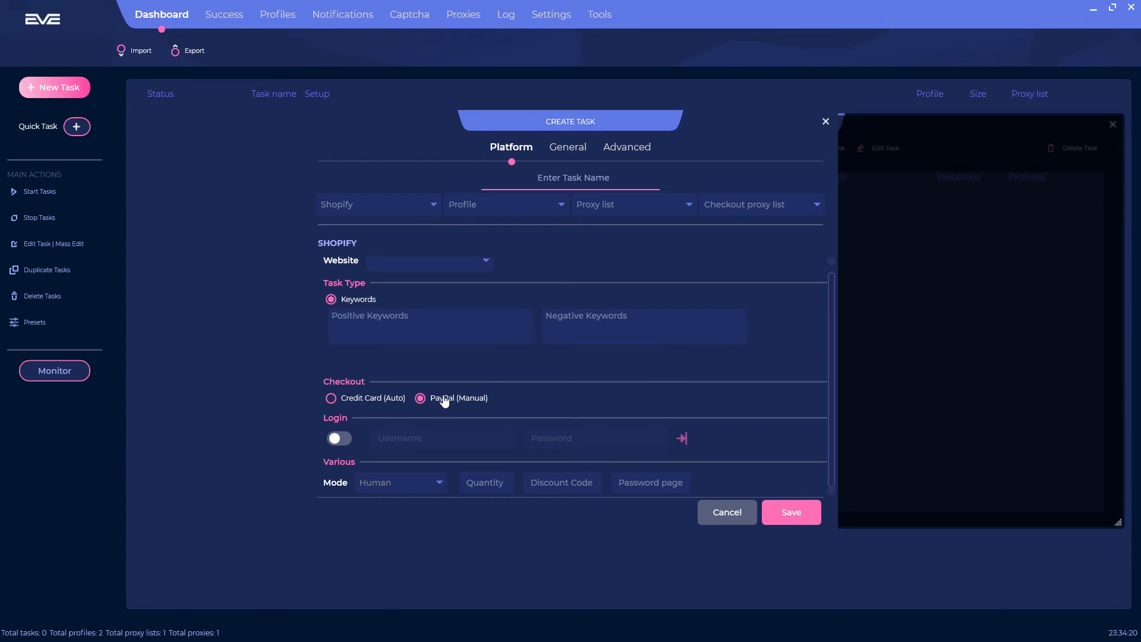
click(339, 440)
click(446, 438)
click(589, 438)
Step: Open the login pools editor from the saved logins options and close it
click(682, 439)
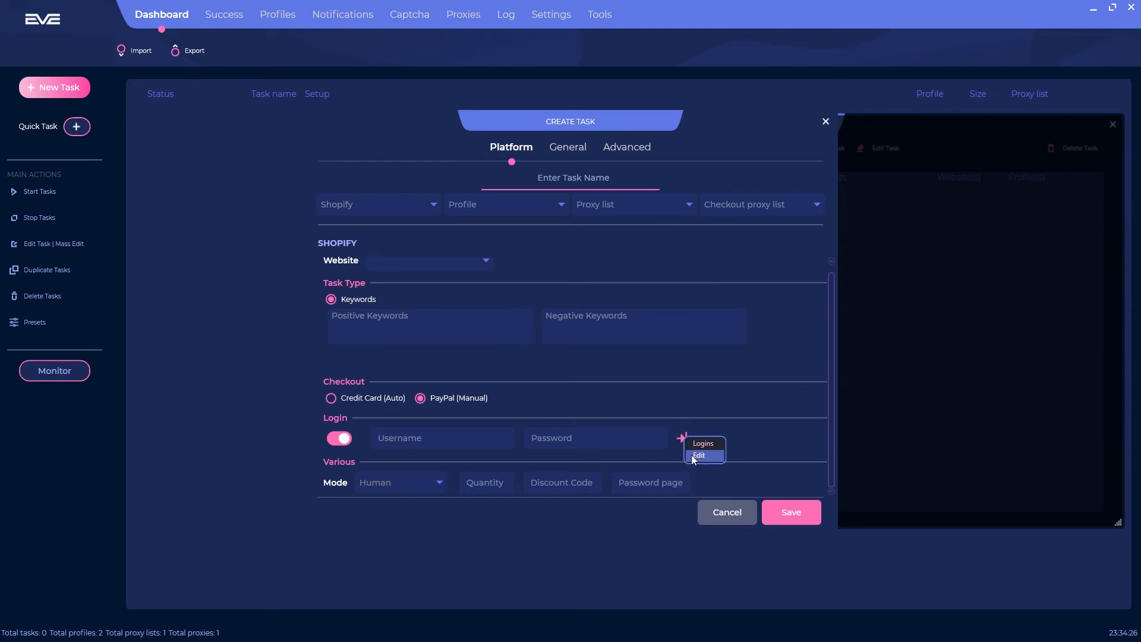
click(699, 456)
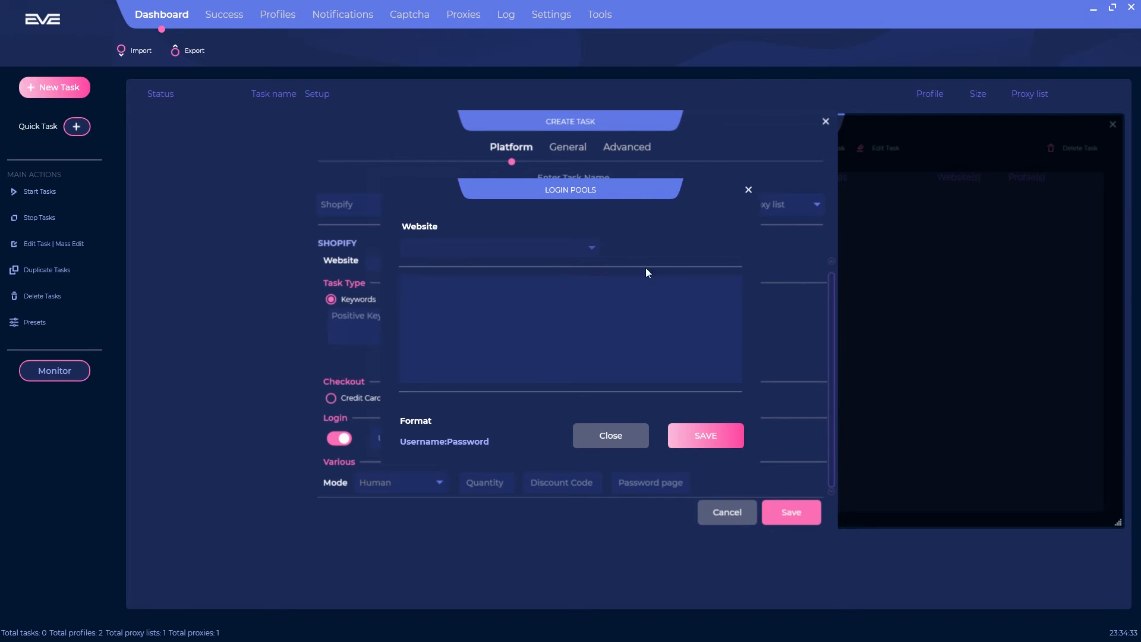
click(748, 189)
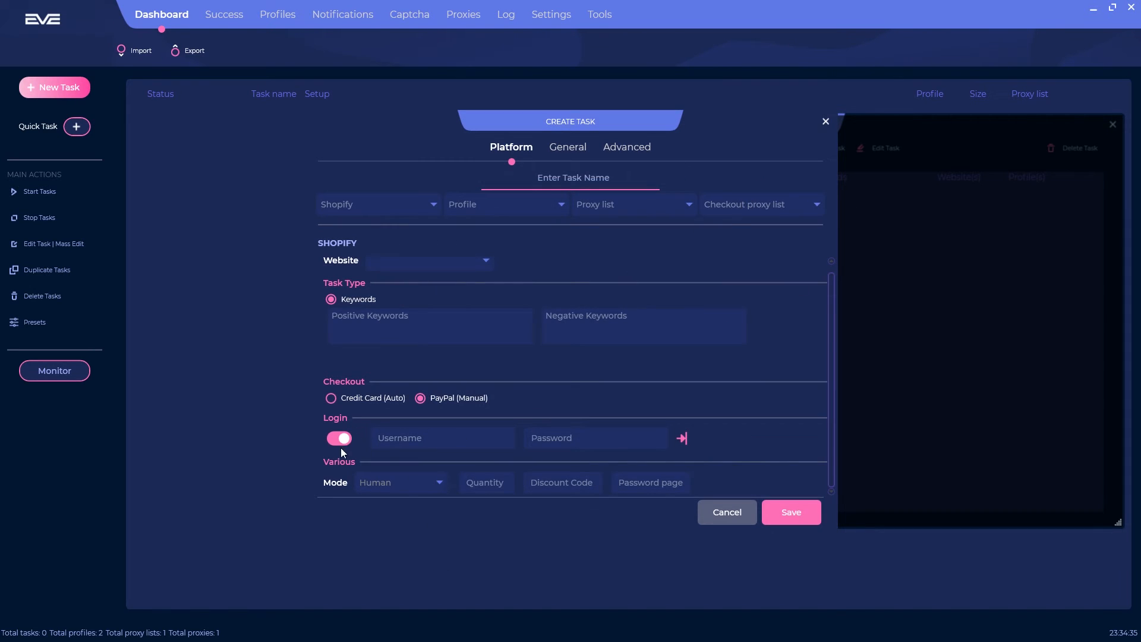
Step: Keep Human as the task mode and check the Quantity, Discount Code and Password page fields
click(431, 491)
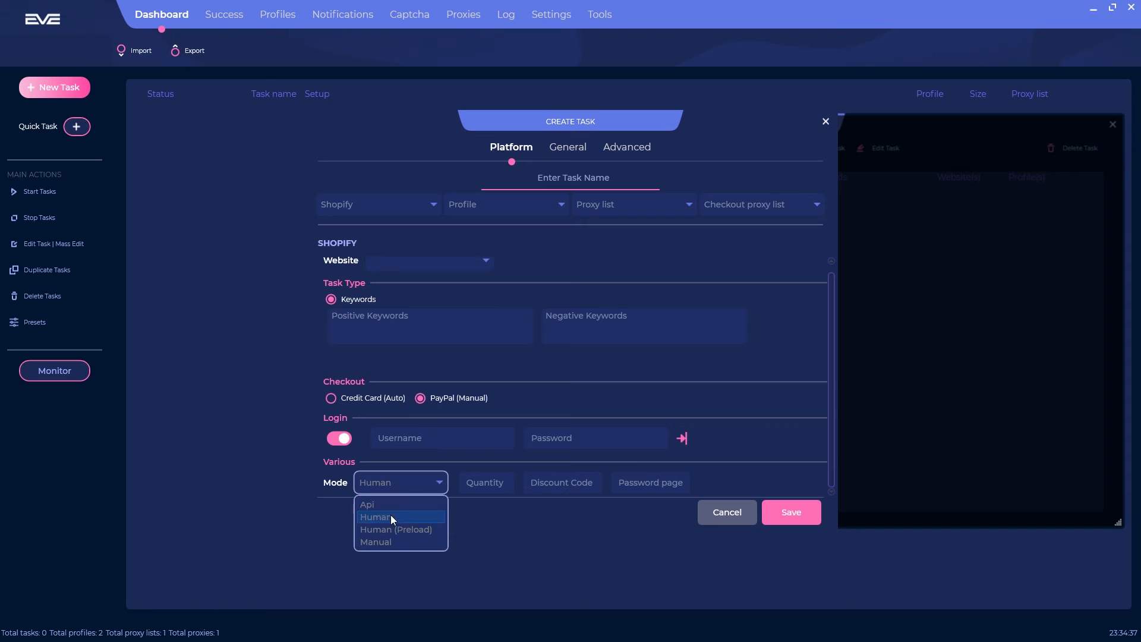
click(412, 489)
click(508, 481)
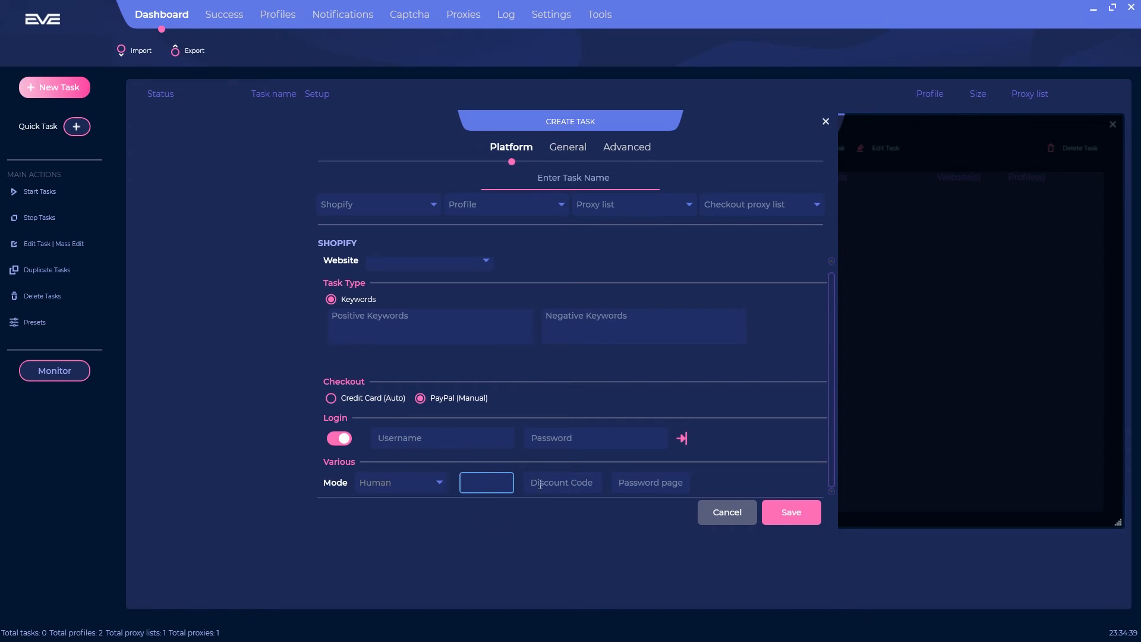
click(563, 483)
click(671, 489)
Step: Under Advanced, set payment re-submission to One time run with Enabled unticked
click(571, 156)
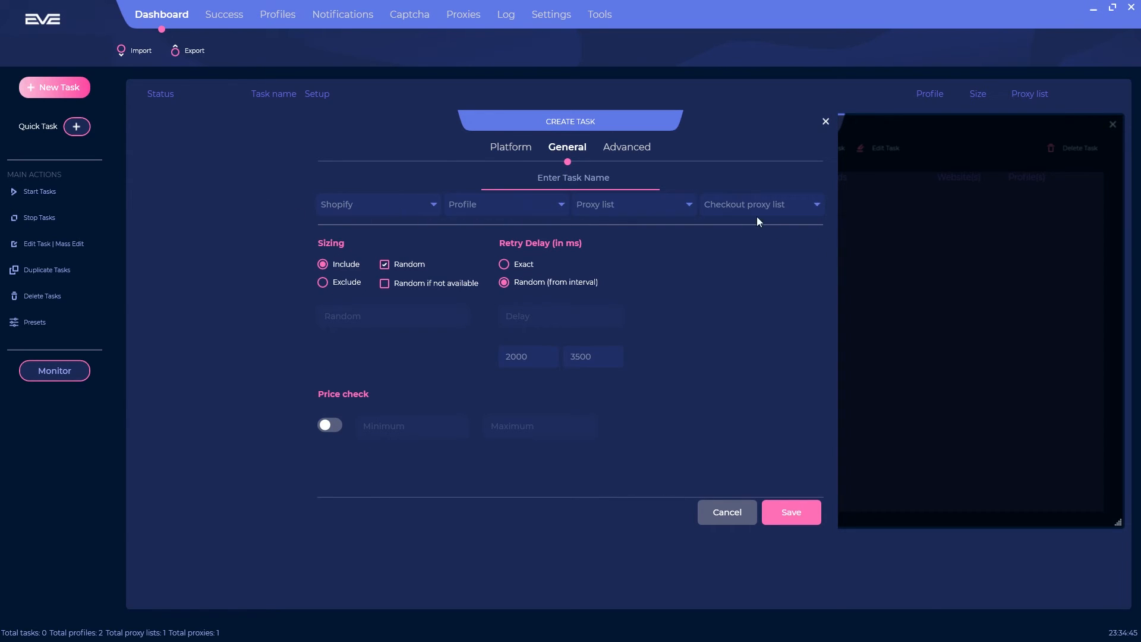
click(587, 178)
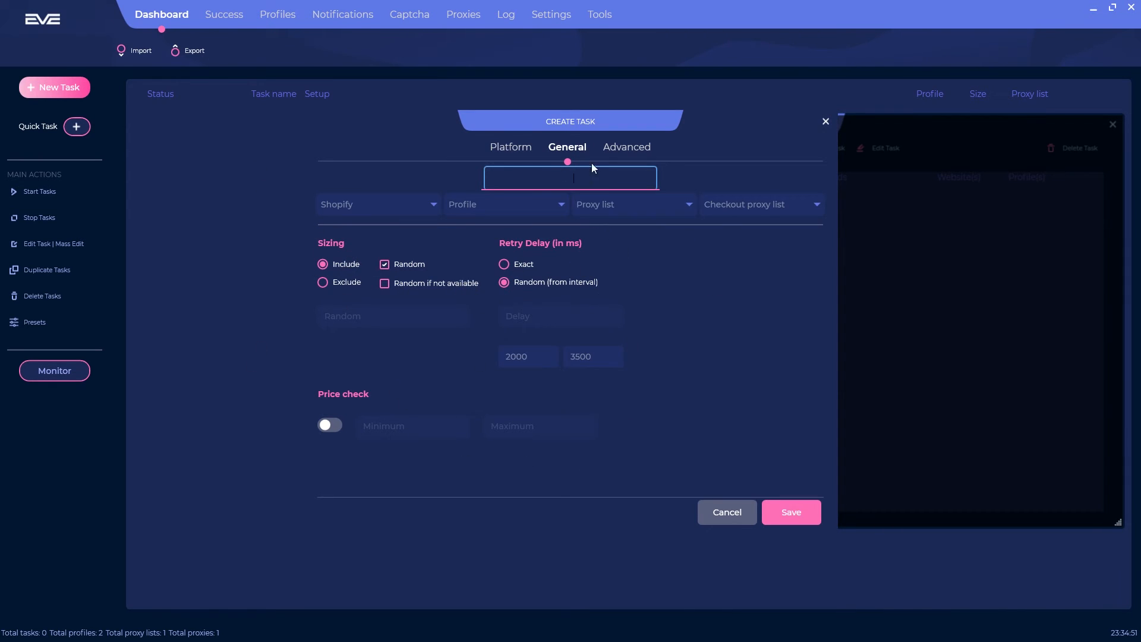
click(622, 156)
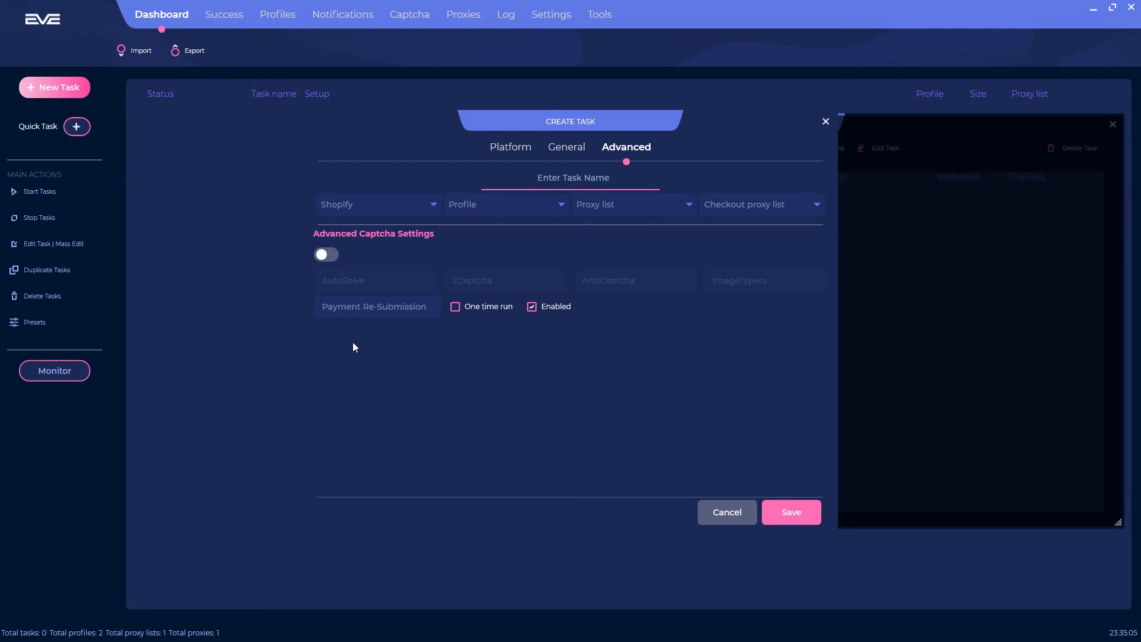
click(343, 305)
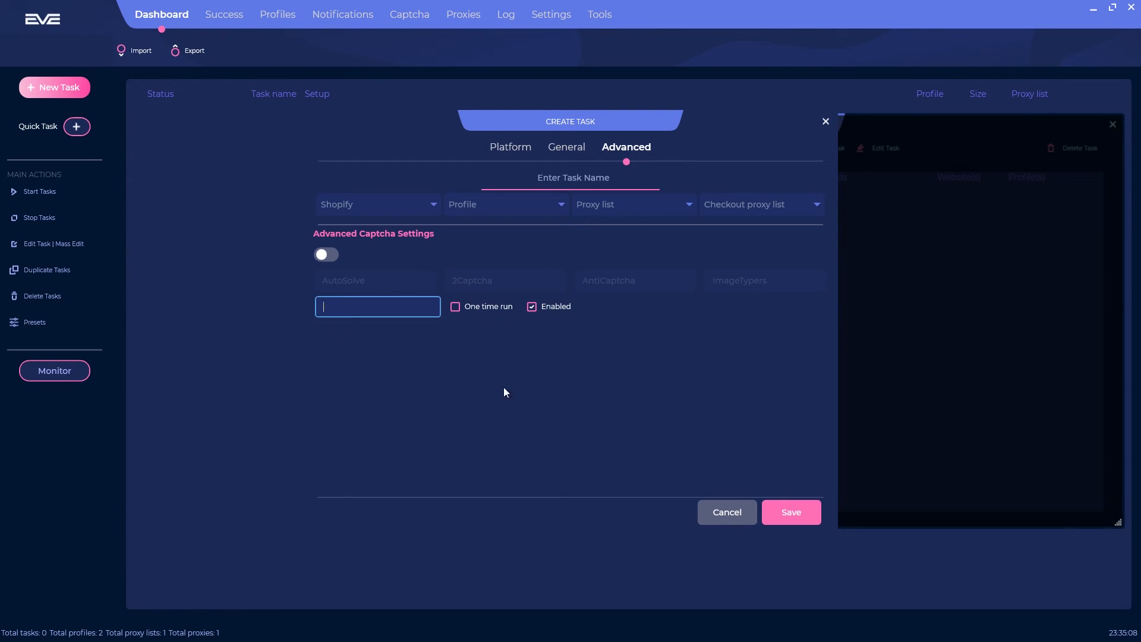
click(479, 308)
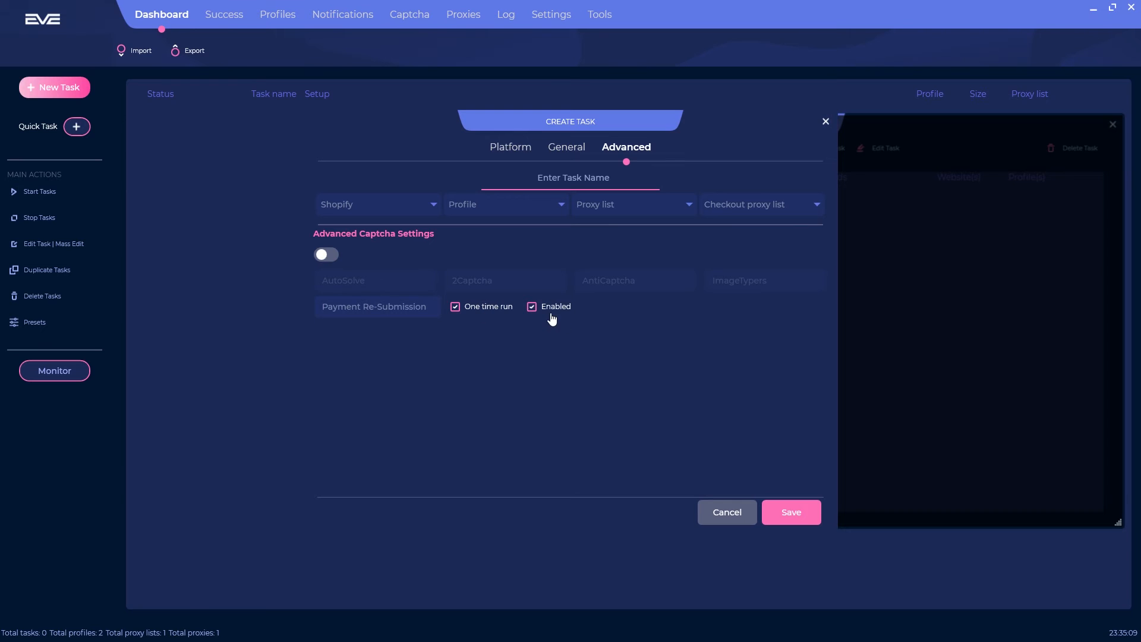
click(534, 306)
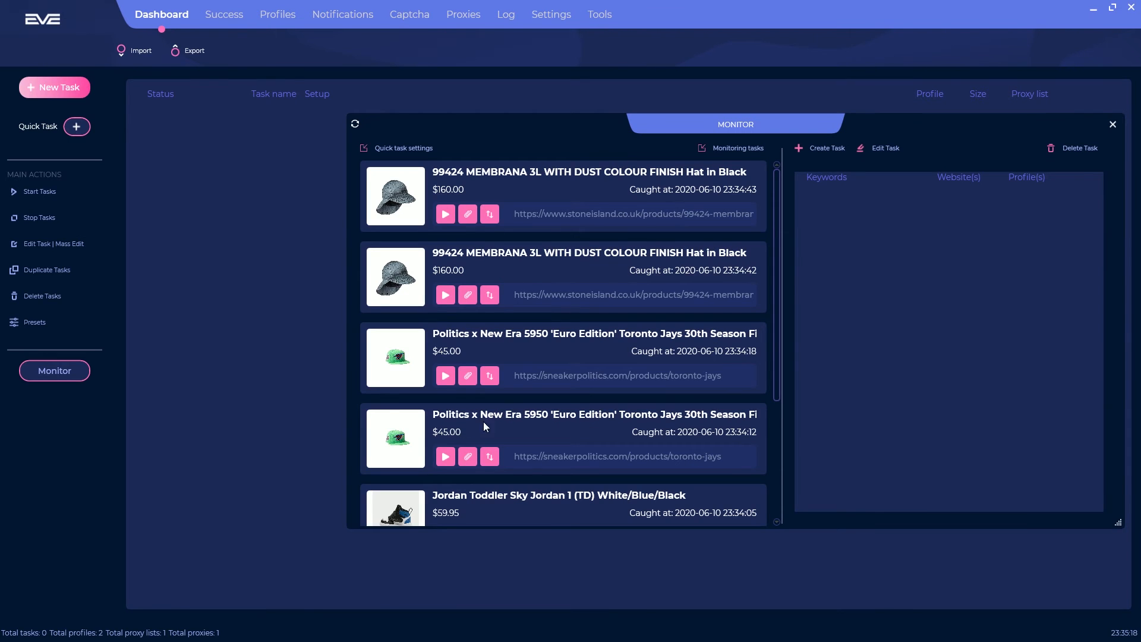
Step: Open the first AIR MAX 90 PREMIUM listing ($130.00) from the monitor feed in the browser
scroll(463, 238, down, 3)
scroll(505, 364, up, 3)
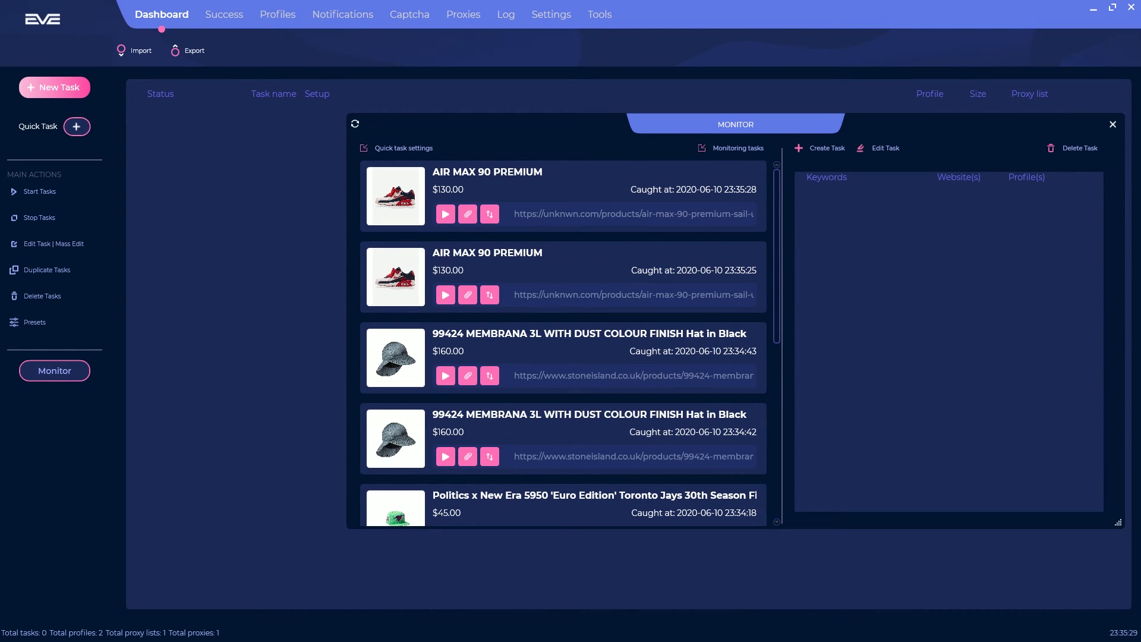
click(490, 217)
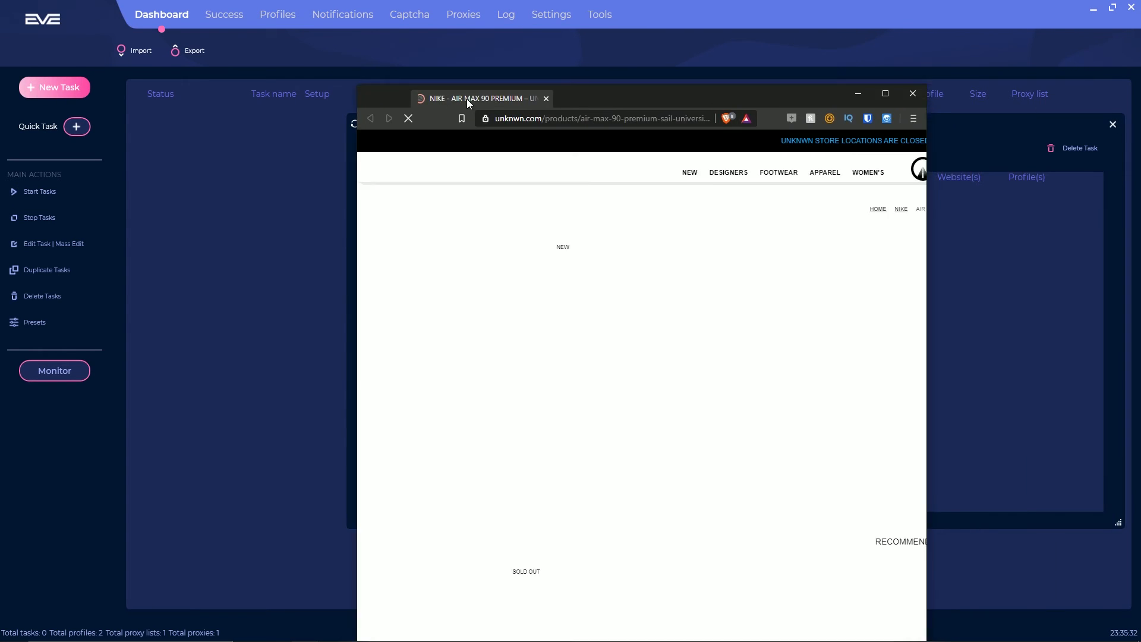
Step: Close the Air Max product page and briefly select the first listing's product link
drag(467, 100, 465, 100)
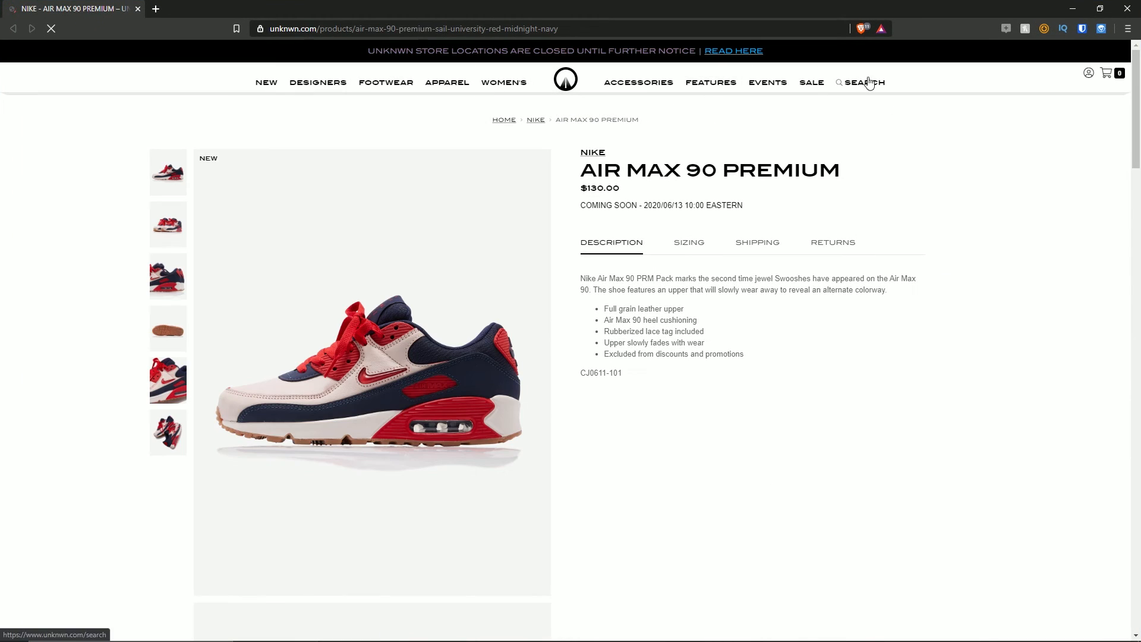
click(1130, 5)
drag(518, 218, 764, 213)
click(695, 214)
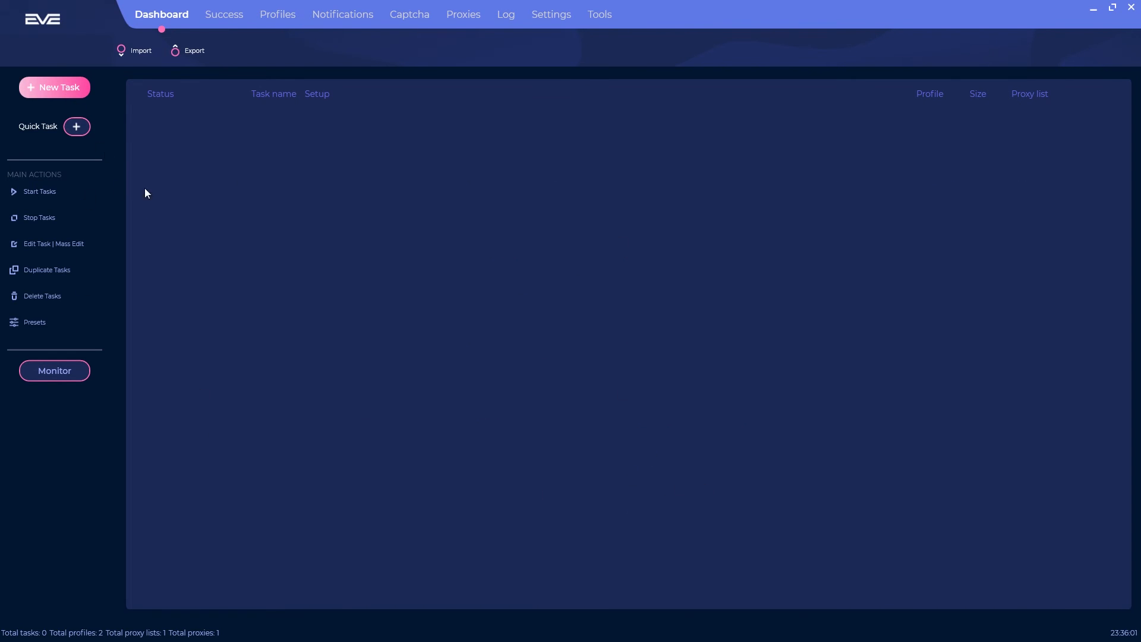
Step: Maximize the Supreme SealLine Waterproof Case page, select its full URL, and minimize Brave
drag(1140, 116, 506, 0)
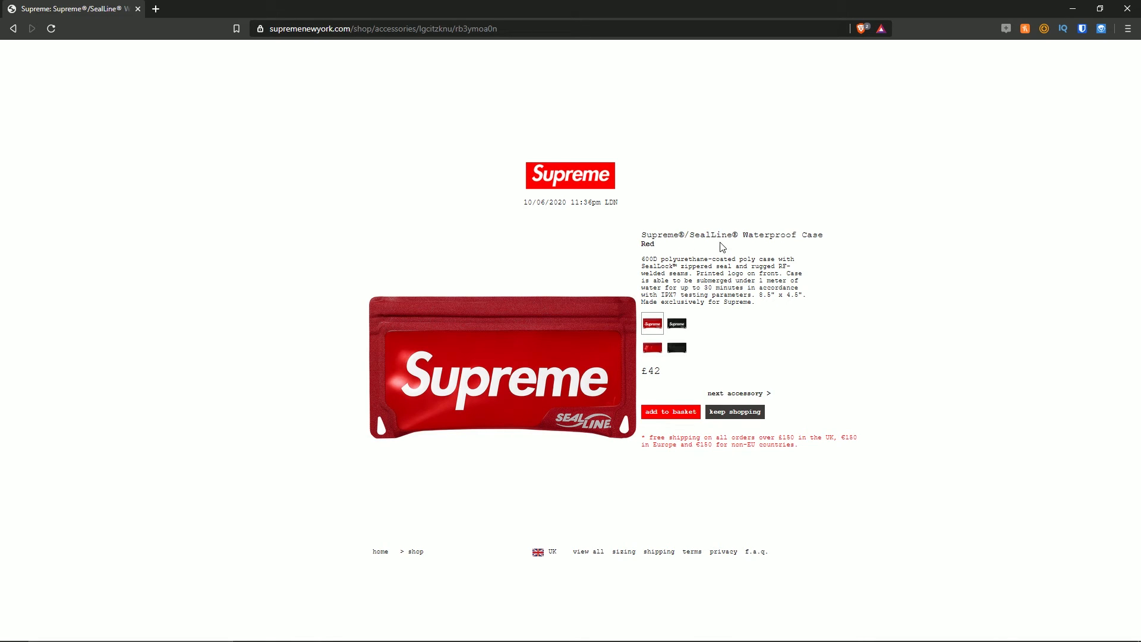
click(480, 23)
key(ctrl+c)
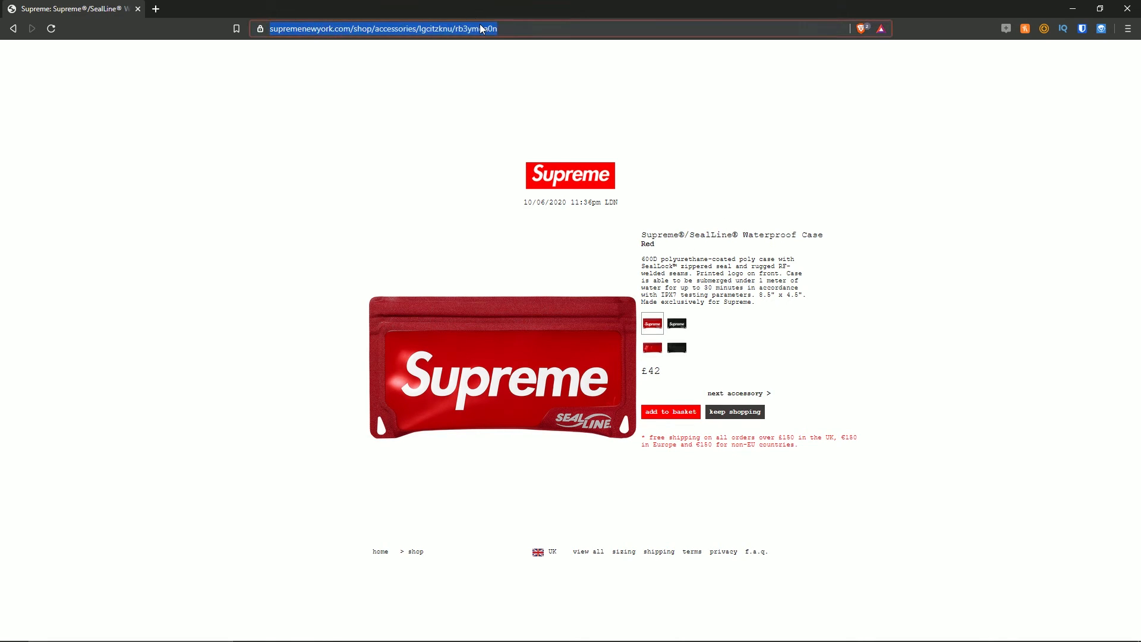
click(1072, 12)
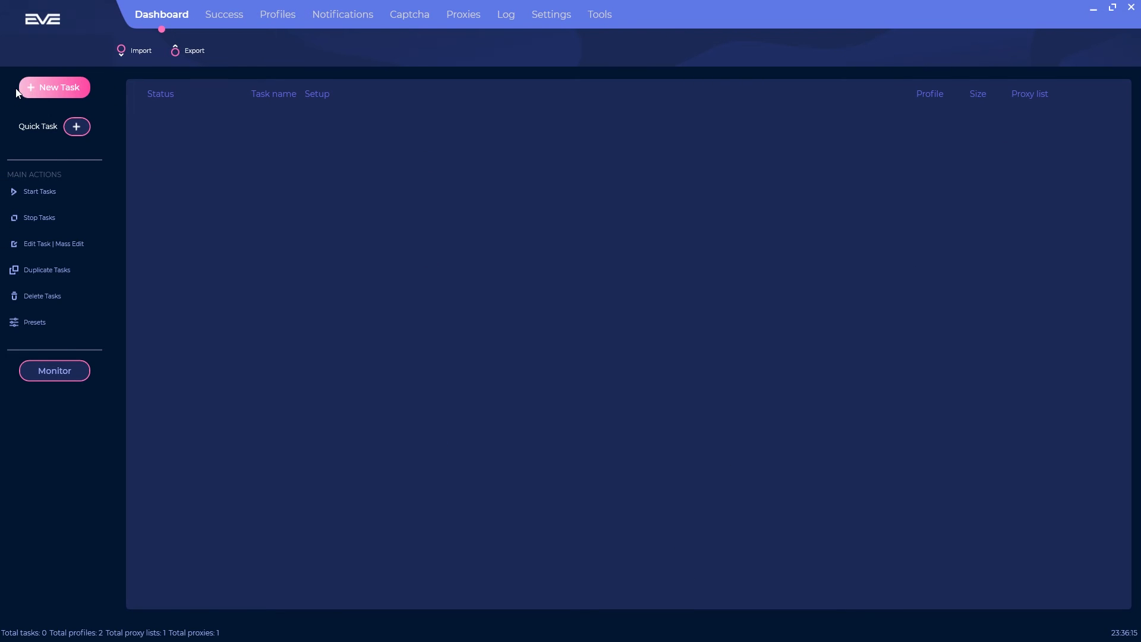
Step: Start a new task and set its platform to Supreme, correcting an accidental Yme Universe pick
click(40, 86)
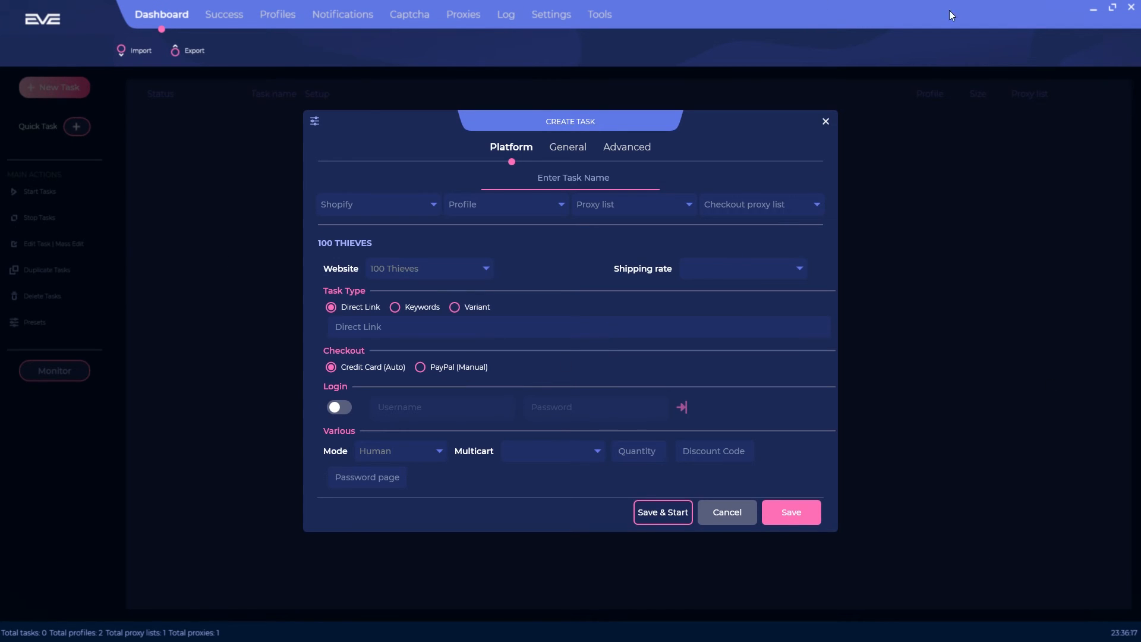
click(315, 121)
click(374, 209)
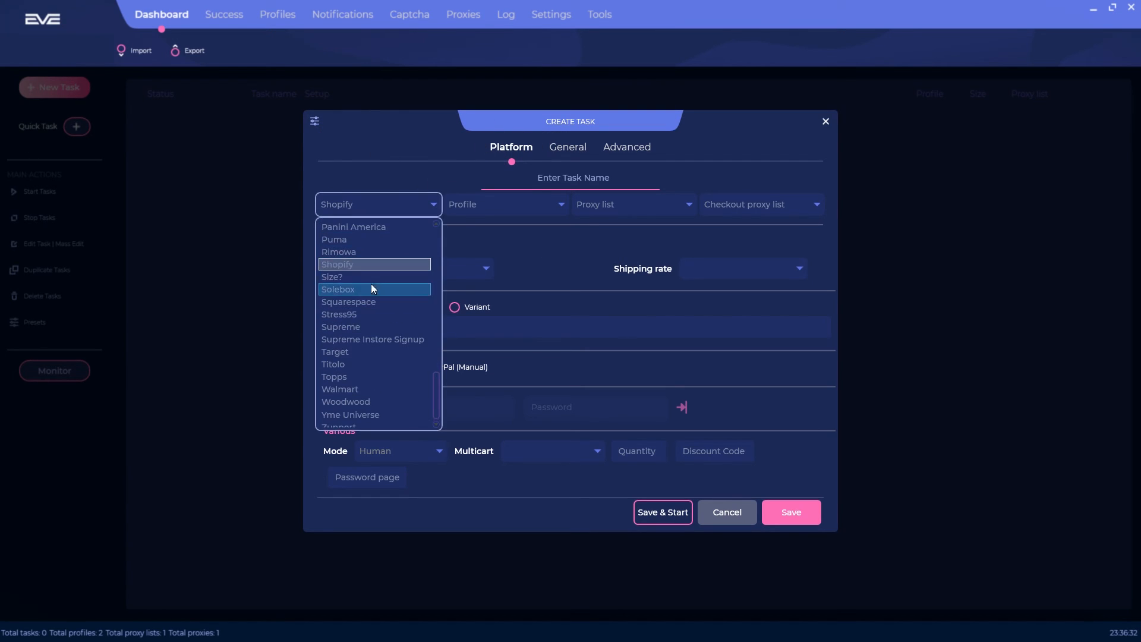
scroll(386, 284, up, 10)
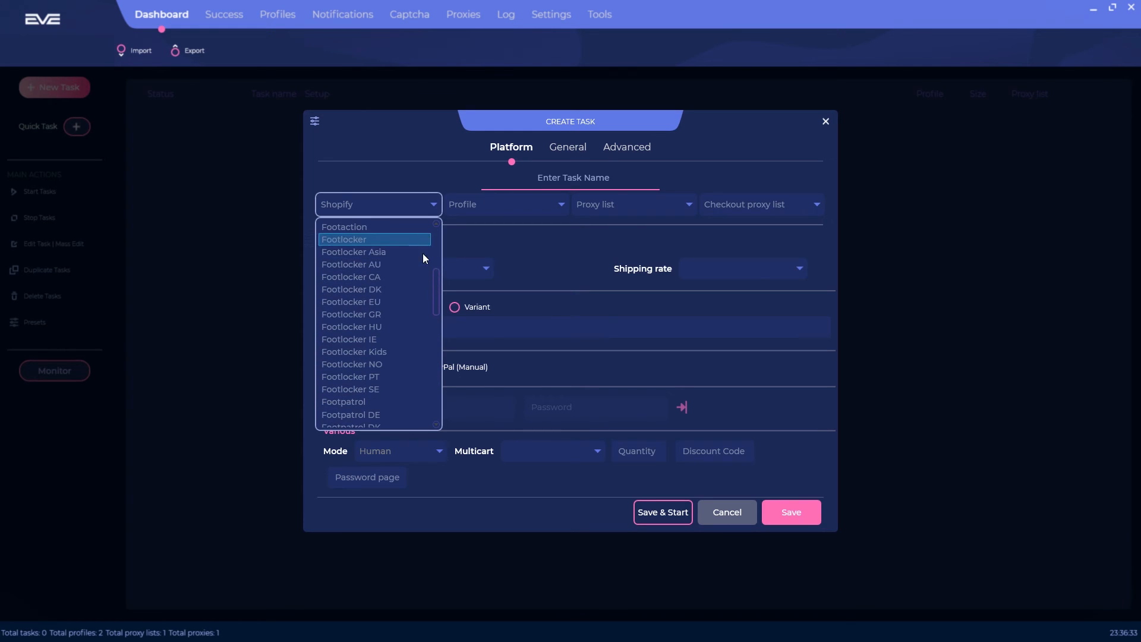
scroll(359, 281, down, 6)
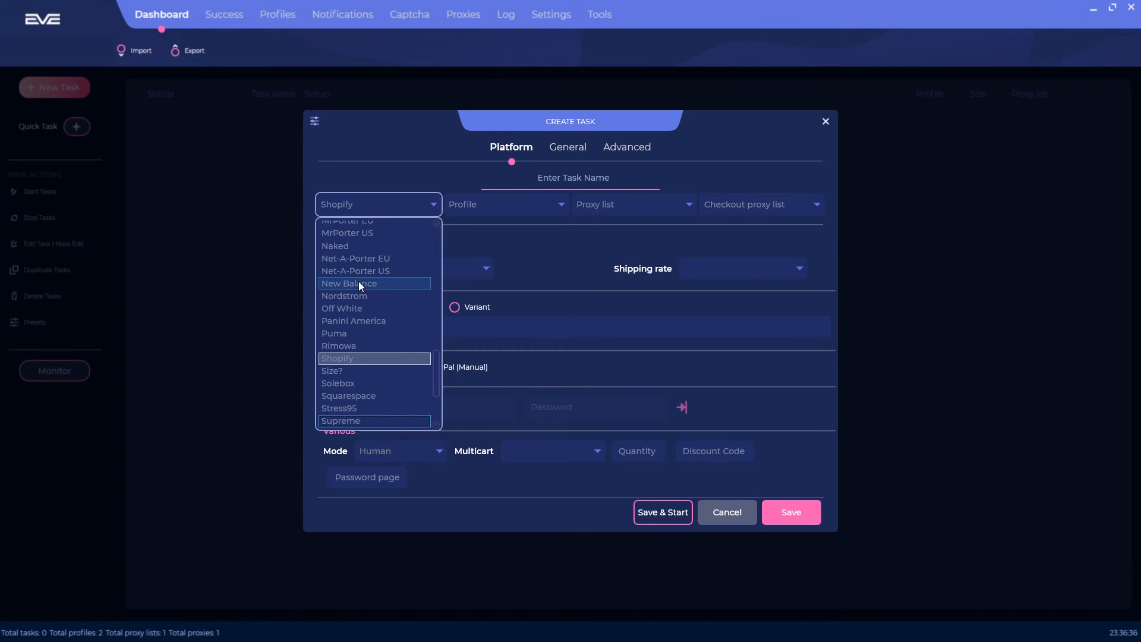
click(347, 421)
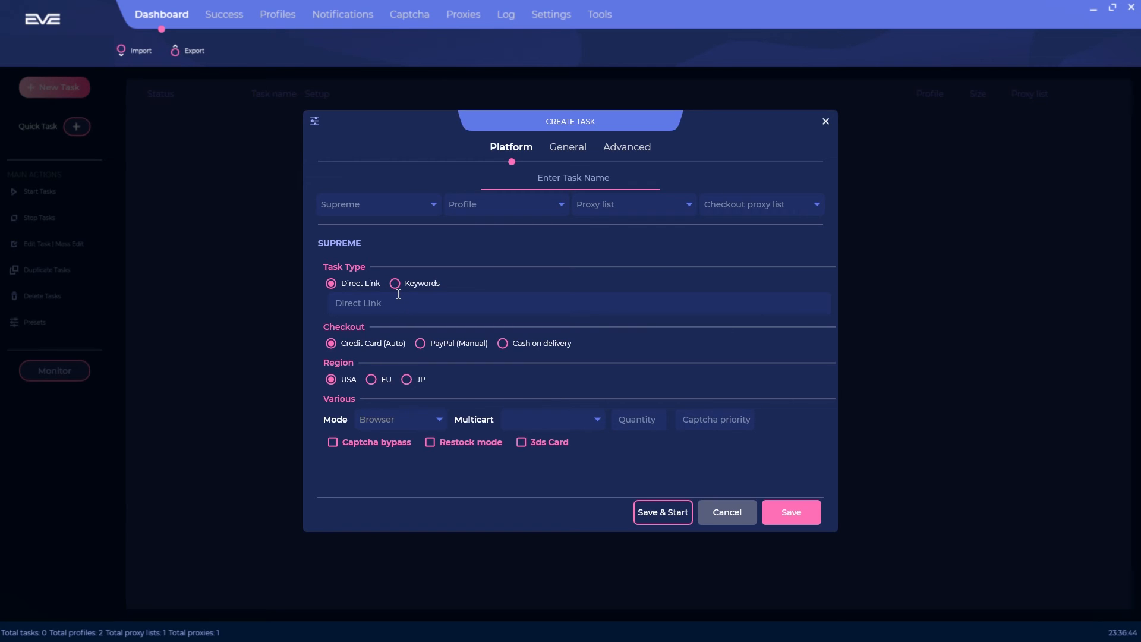
click(416, 207)
click(369, 403)
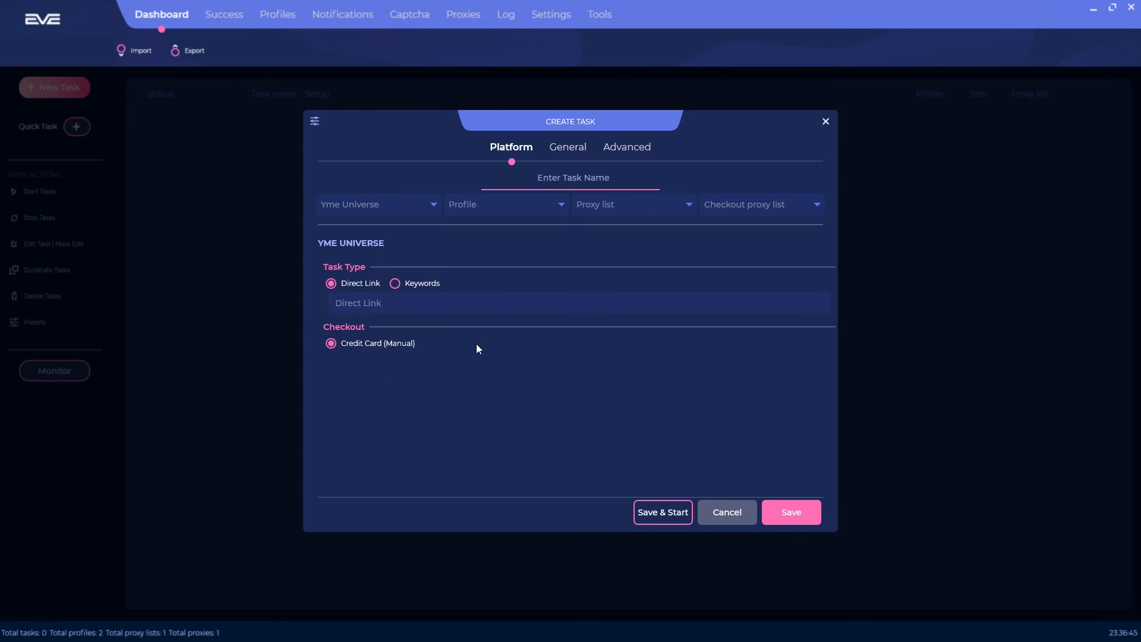
click(394, 204)
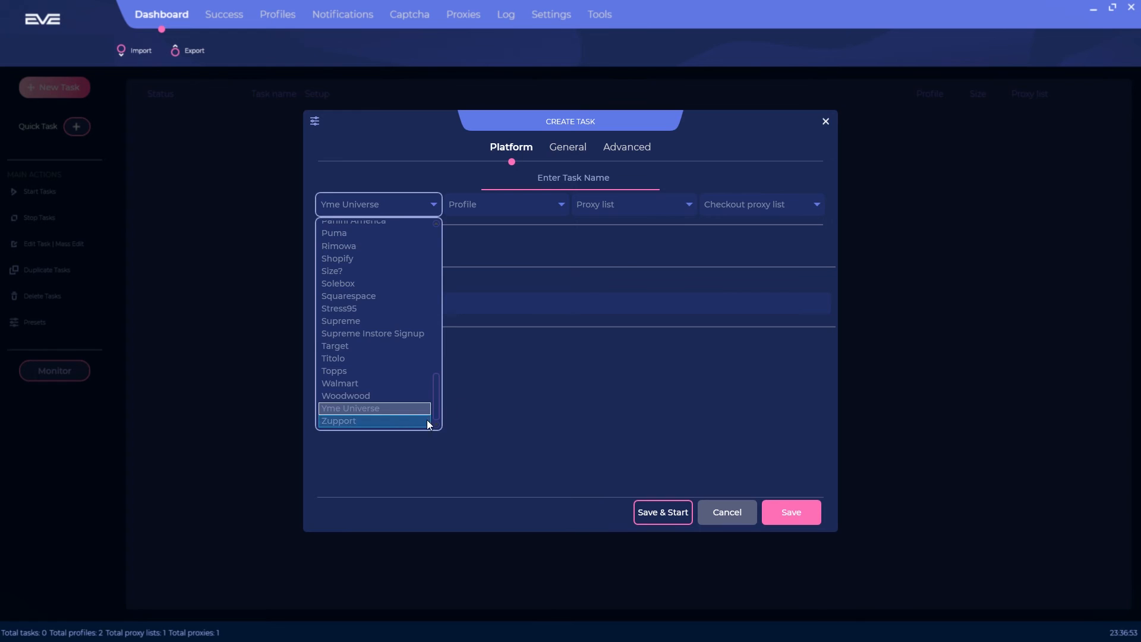
click(351, 322)
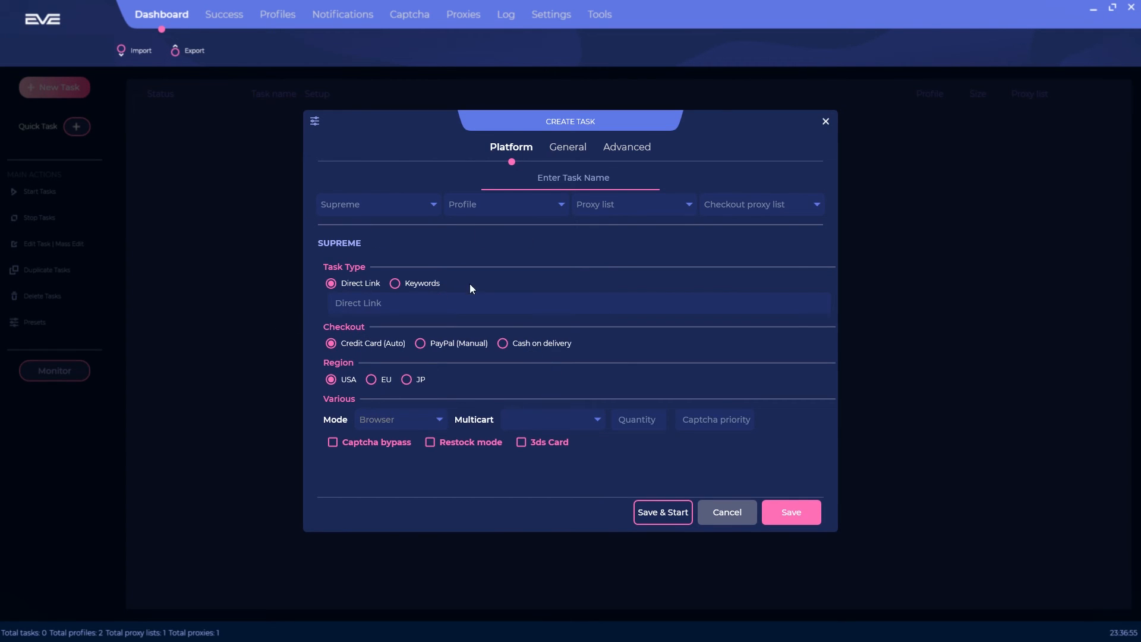
click(483, 206)
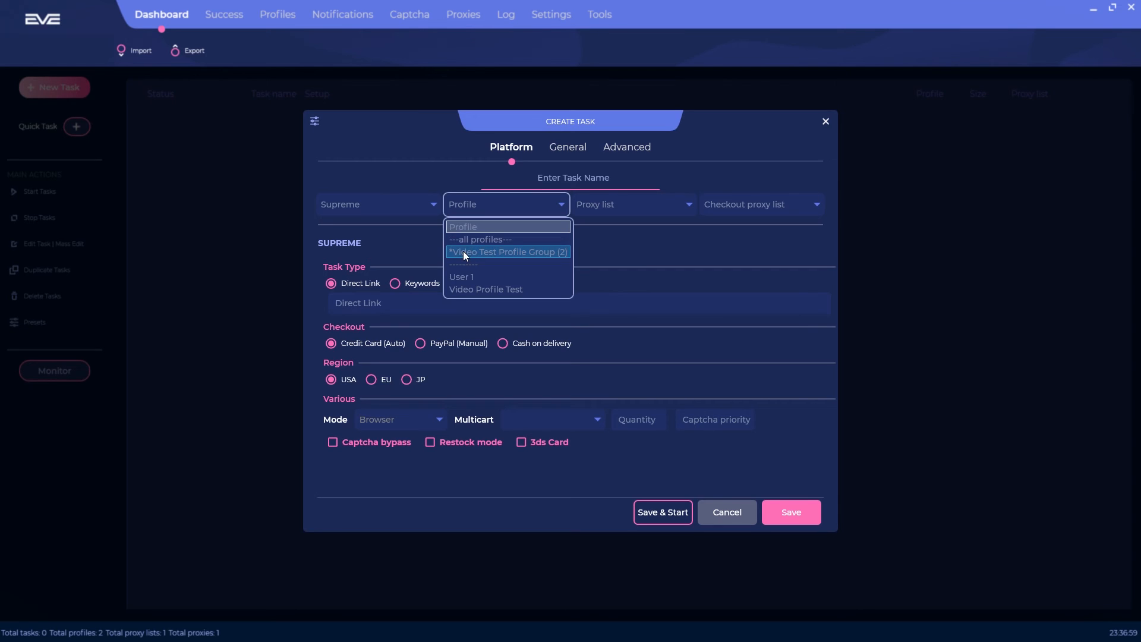
Step: Use Video Profile Test, the Video Test (1) proxy list and *local IP as checkout proxy
click(480, 287)
click(663, 203)
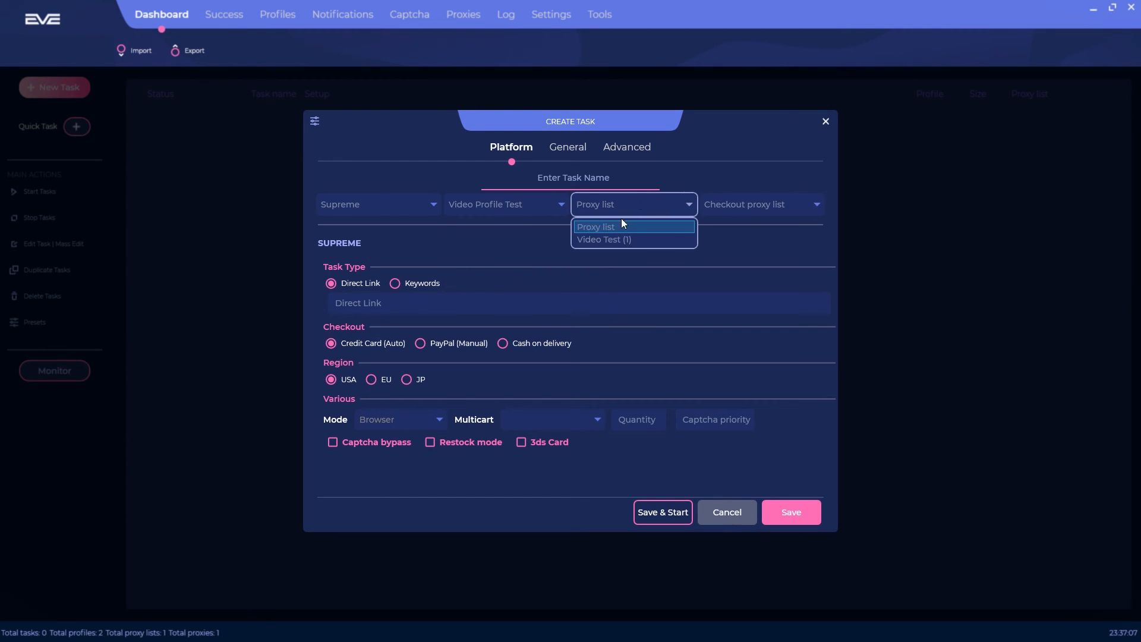
click(617, 242)
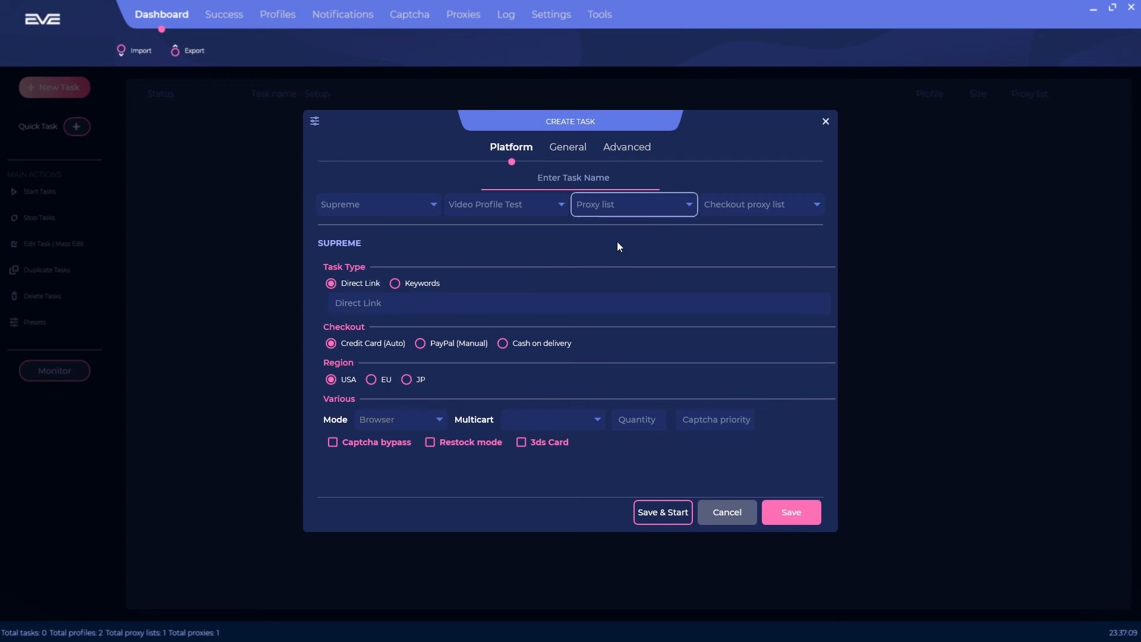
click(781, 212)
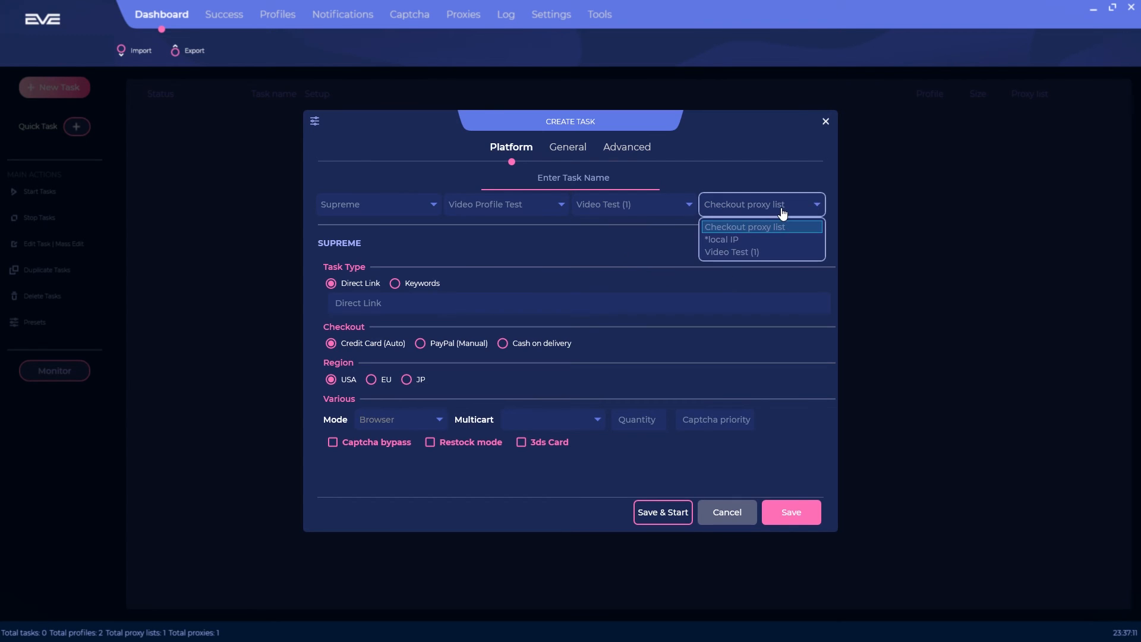
click(722, 241)
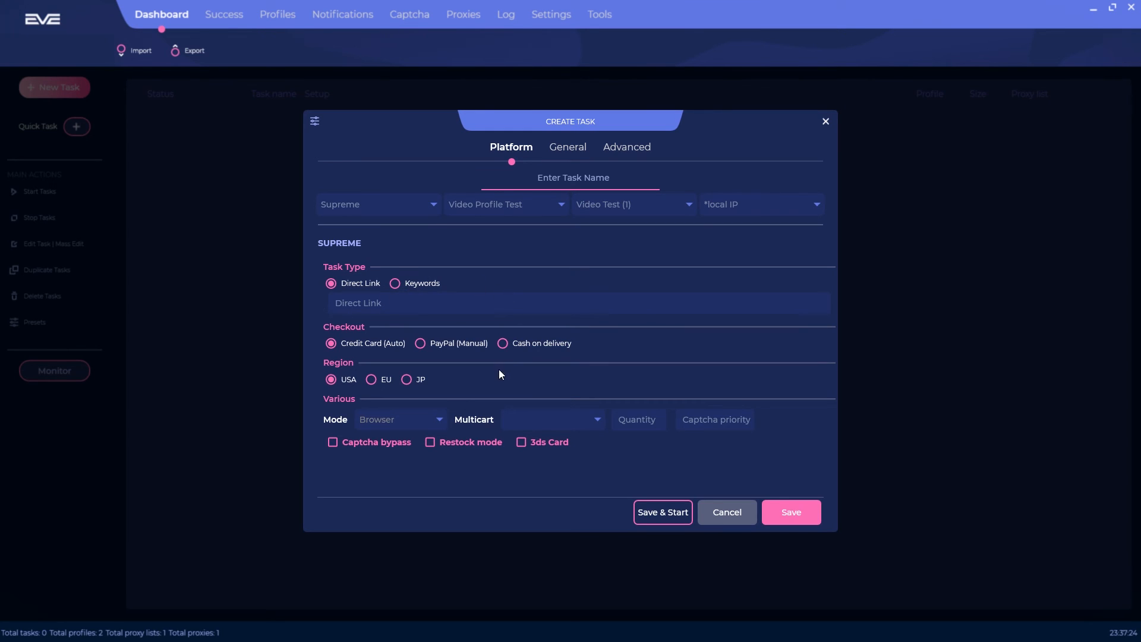
Step: Paste the product URL as the Direct Link, choose the EU region and Fast mode
click(422, 305)
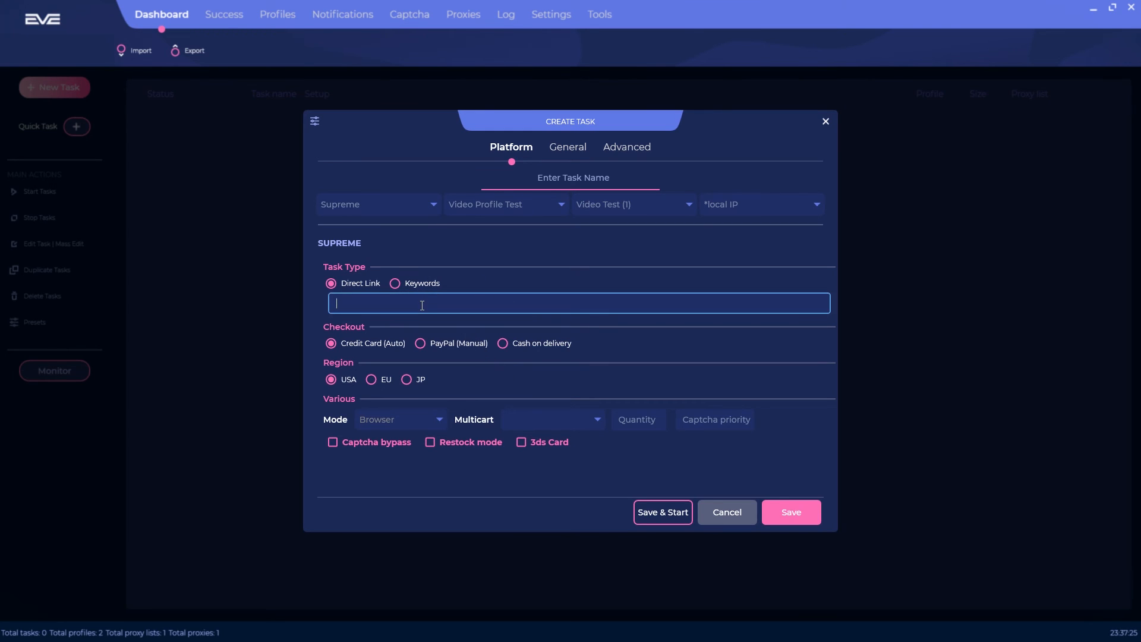
key(ctrl+v)
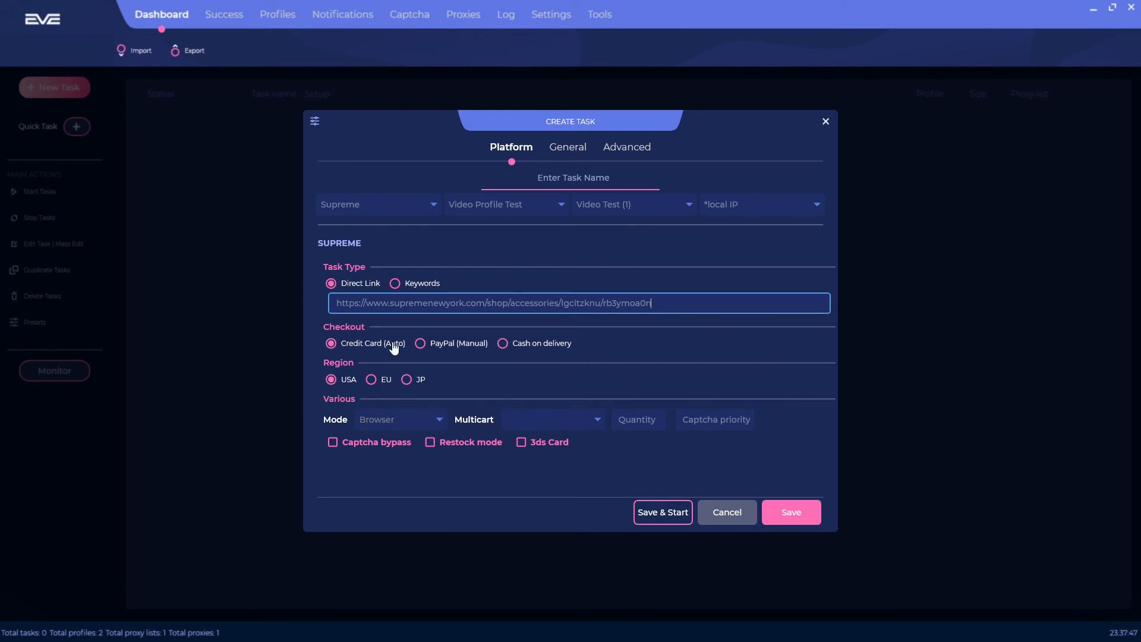
click(372, 380)
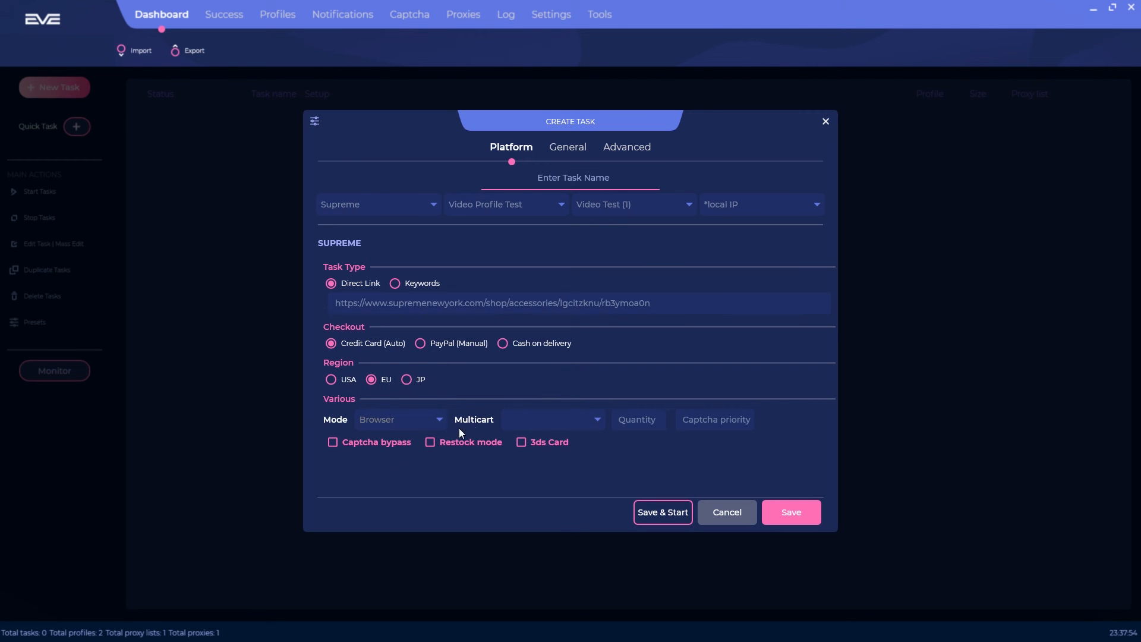
click(430, 424)
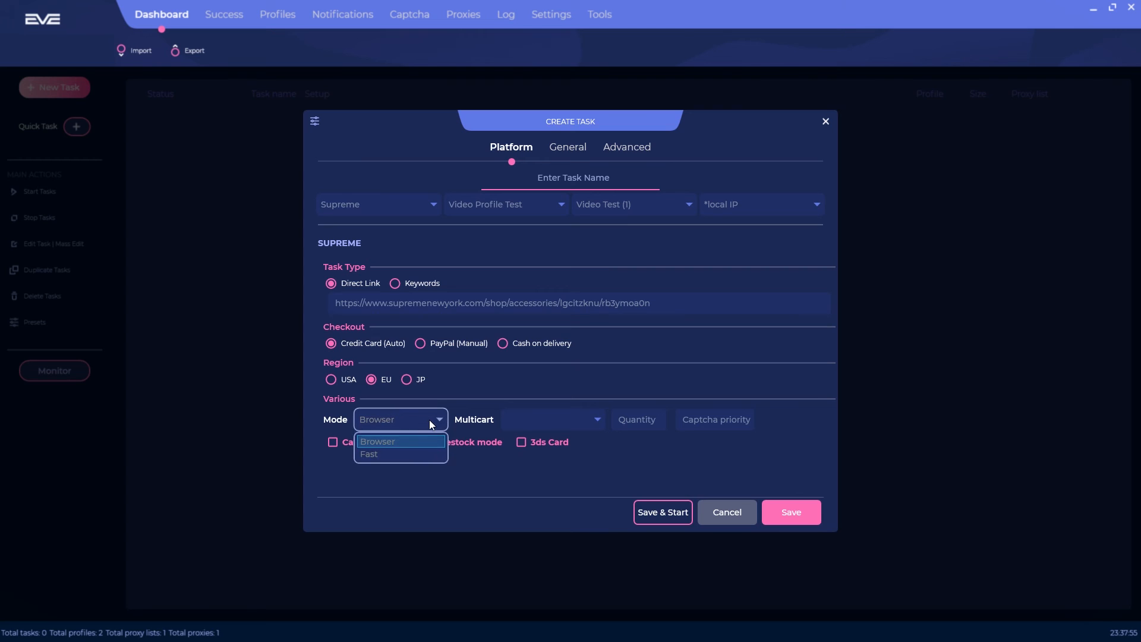
click(384, 455)
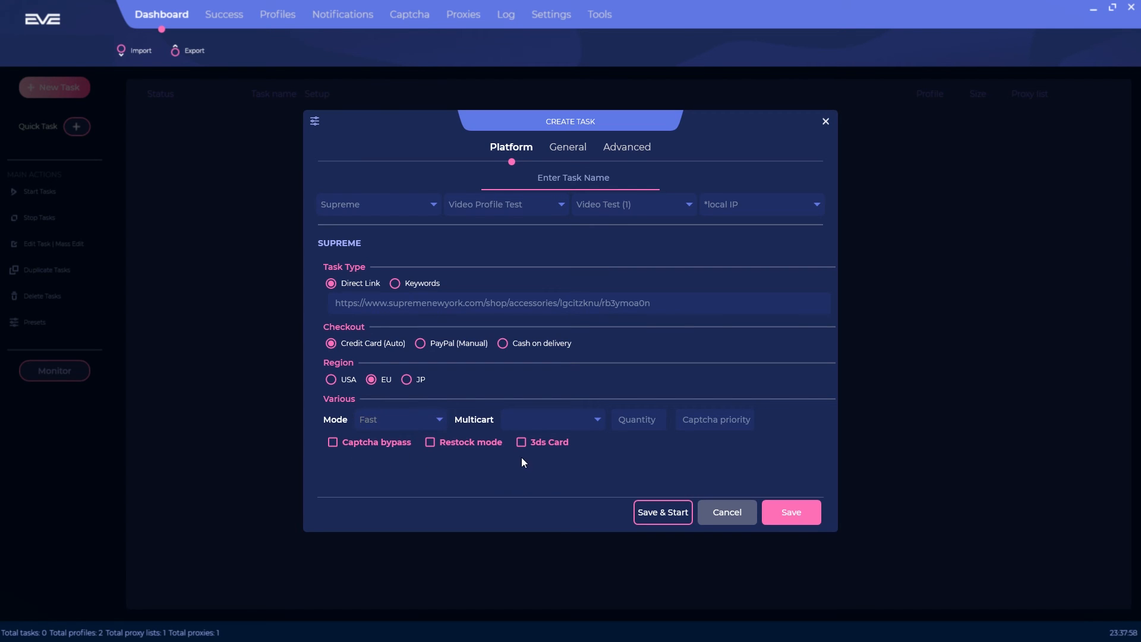
click(645, 418)
Step: Set the task quantity to 1 and enable 3ds Card checkout
click(702, 470)
click(522, 447)
click(564, 148)
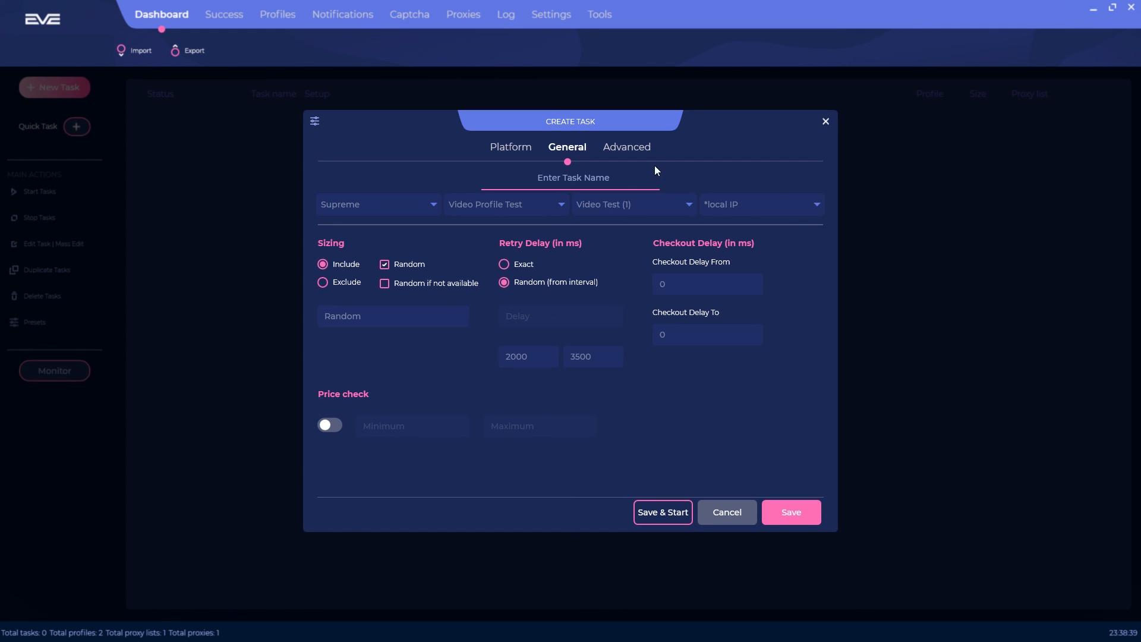
Step: Turn on Advanced Captcha Settings, make it the first watch task, and name it 'Video Test Task.'
click(635, 151)
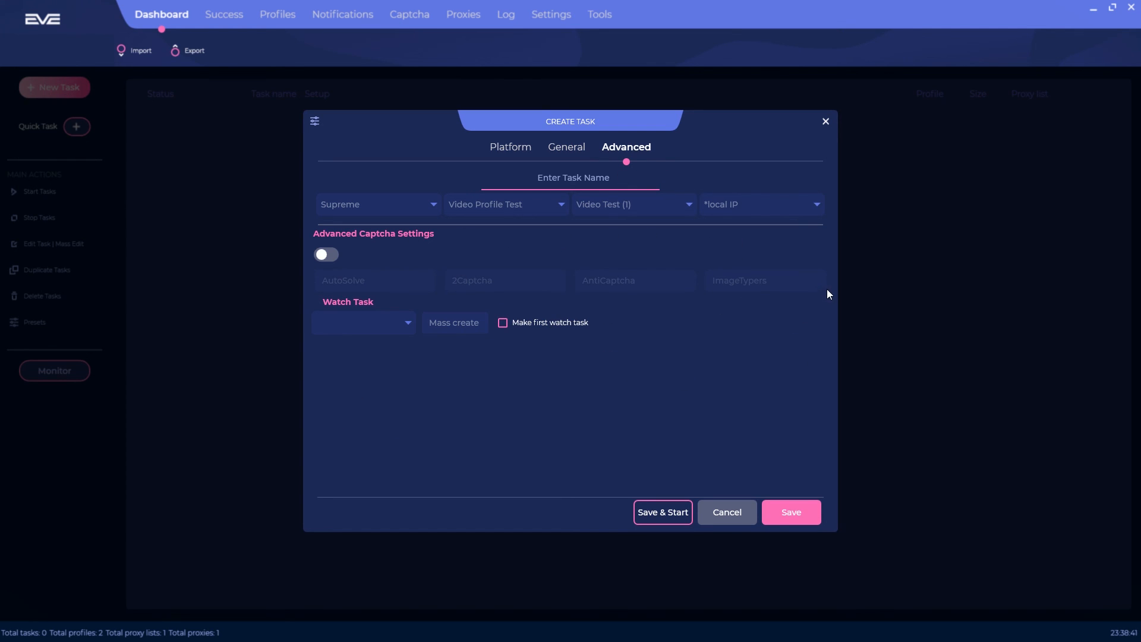
click(328, 256)
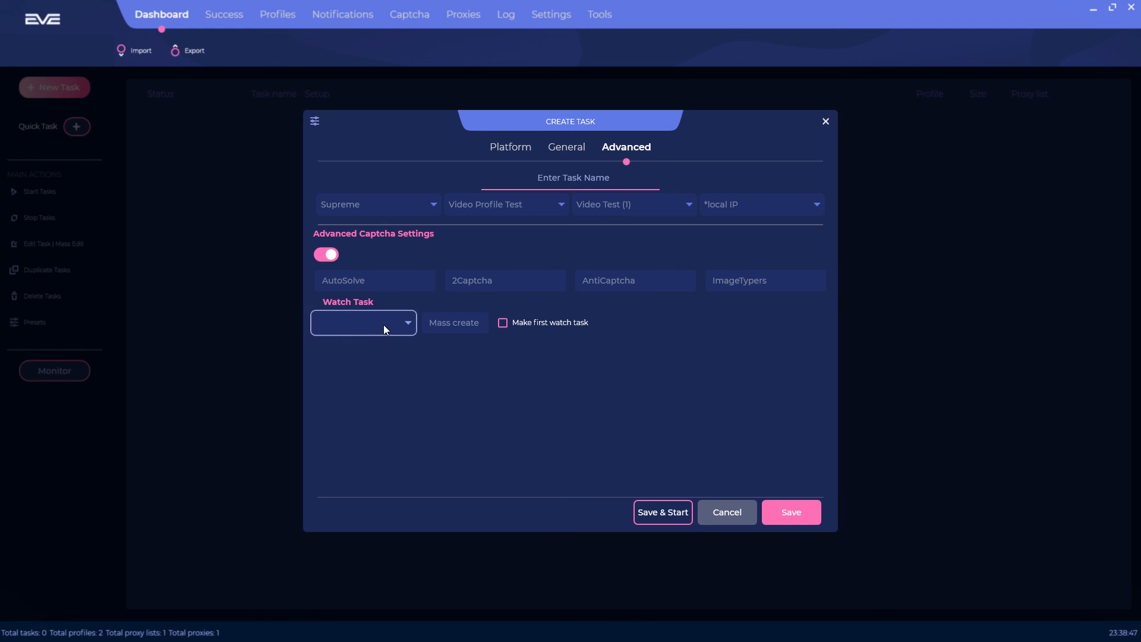
click(406, 324)
click(406, 324)
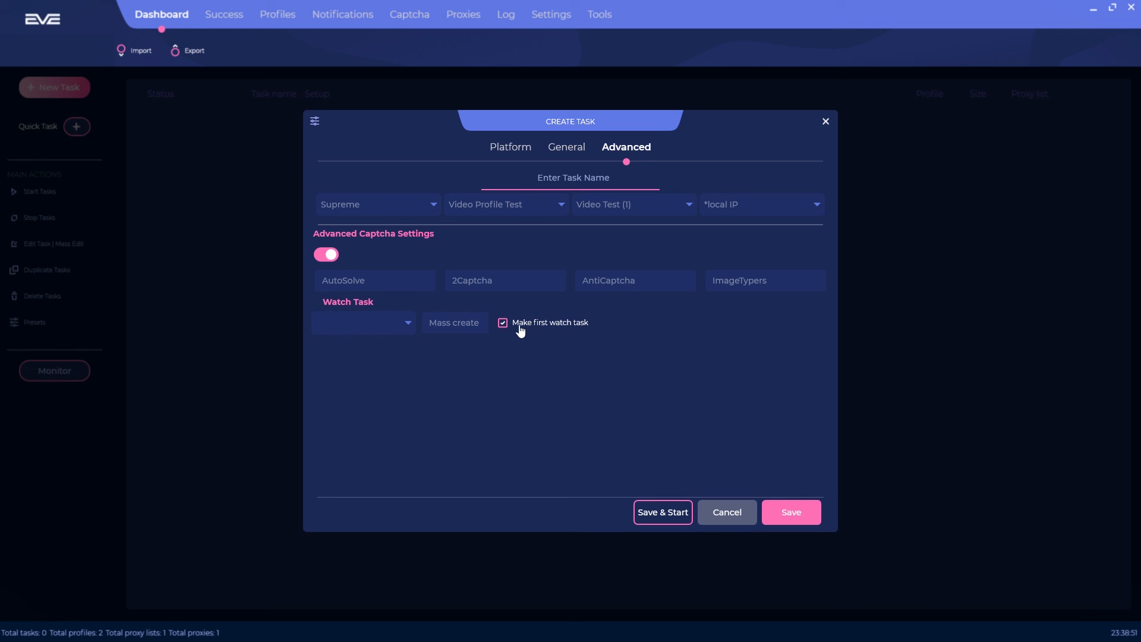
click(455, 324)
click(597, 177)
text(Video Test Task.)
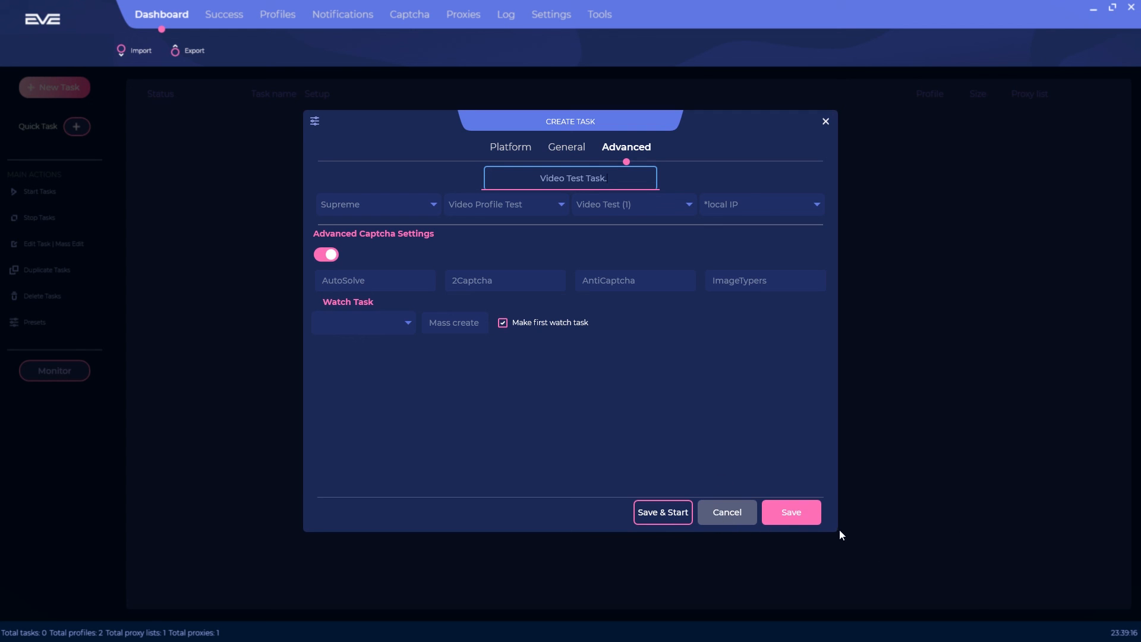
Step: Save 'Video Test Task.' to the dashboard, then reopen it and close the editor unchanged
click(819, 522)
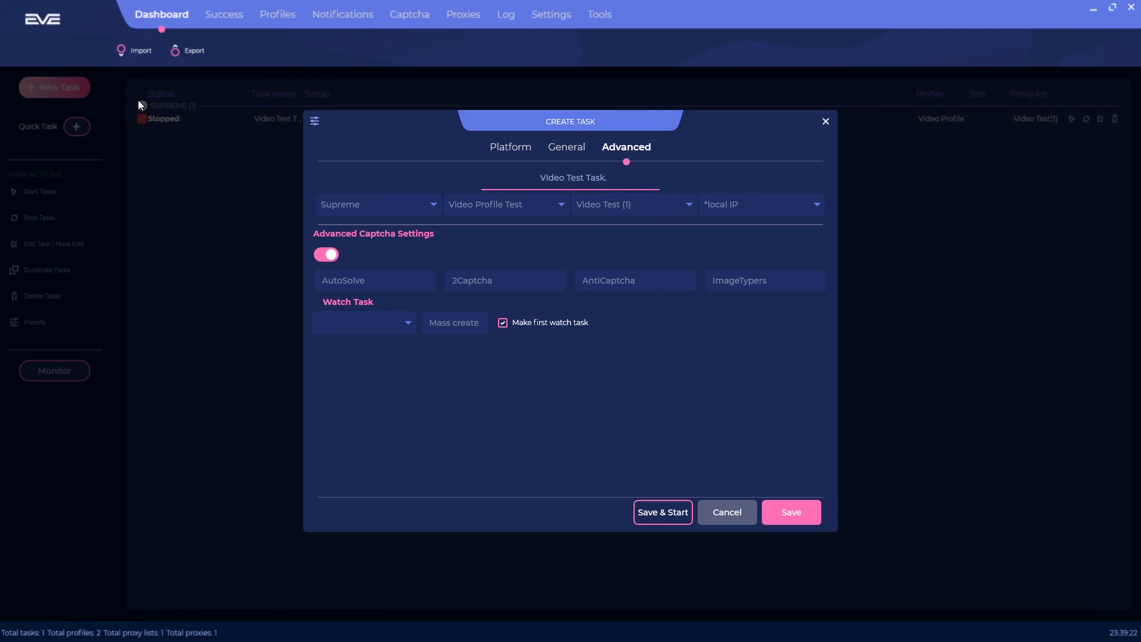
click(517, 150)
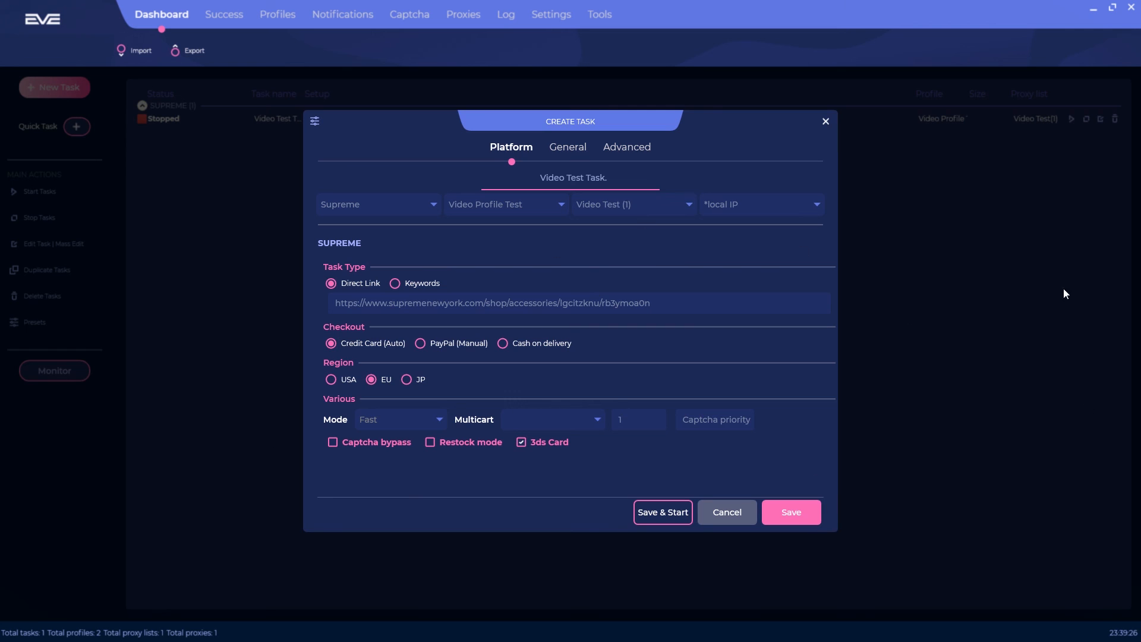
click(826, 121)
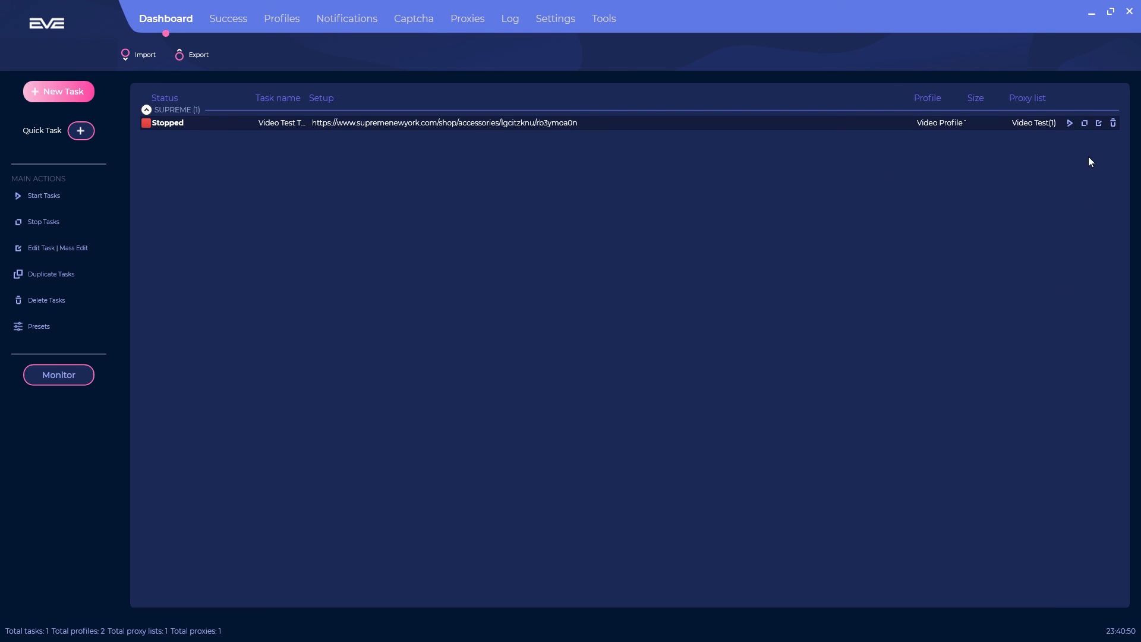
click(1096, 127)
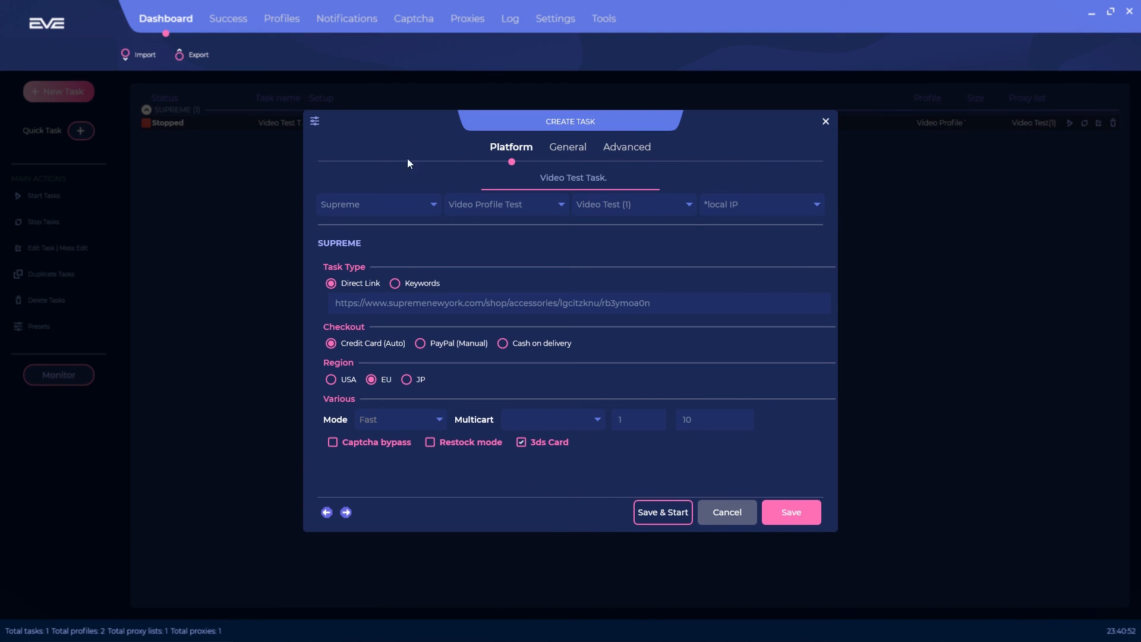
click(826, 123)
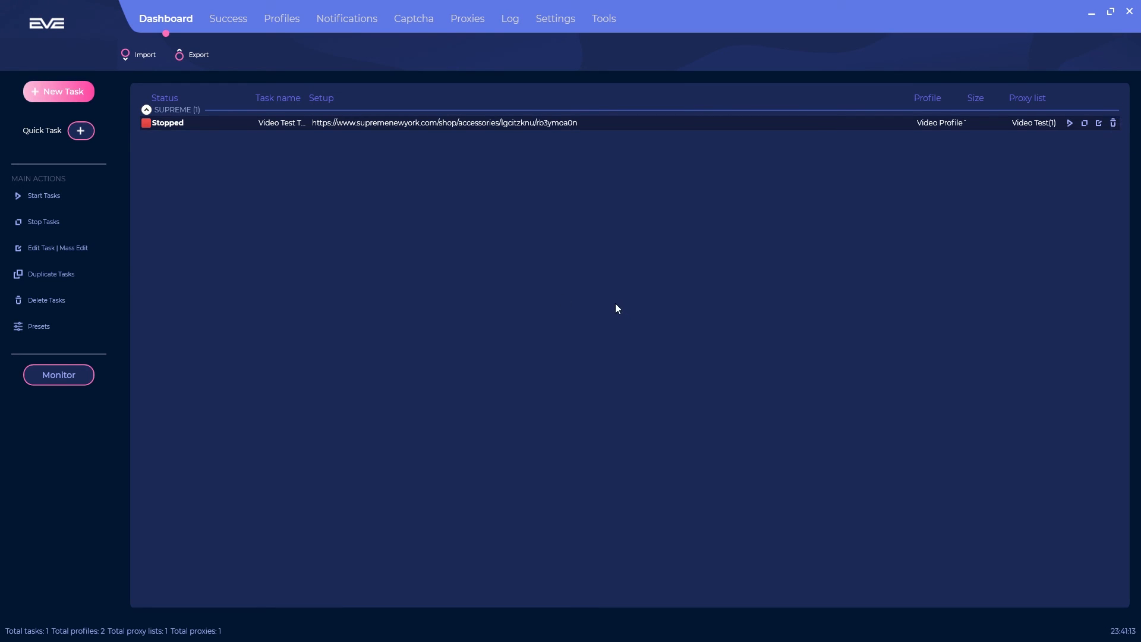
Step: Launch the Solver 2 captcha window and place it at the top right beside the restored main window
click(418, 19)
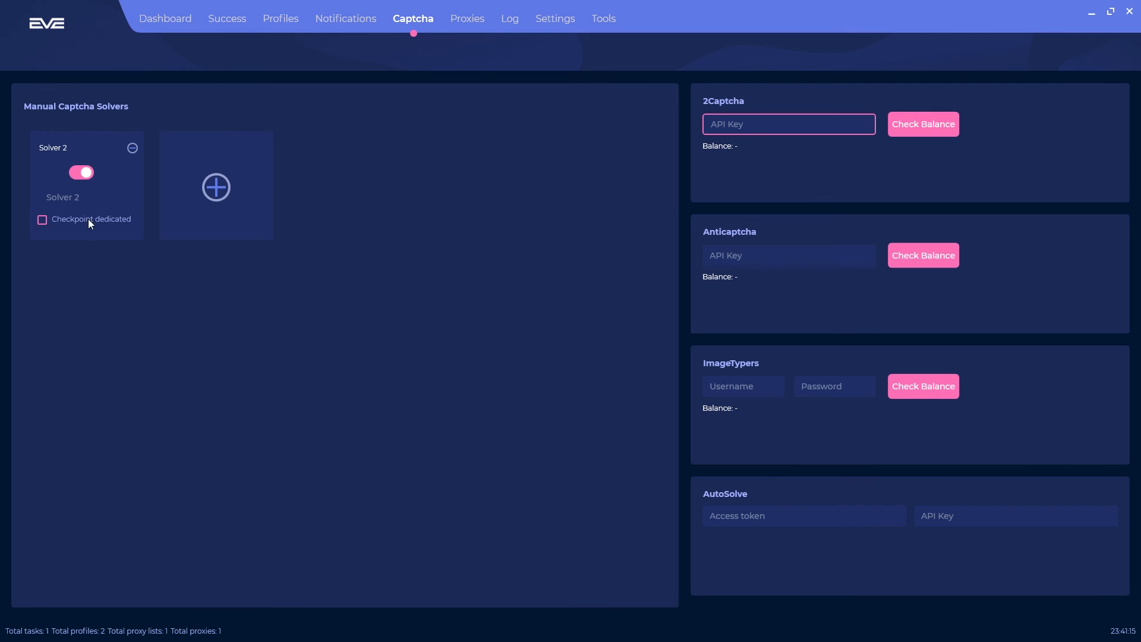
drag(569, 123, 787, 115)
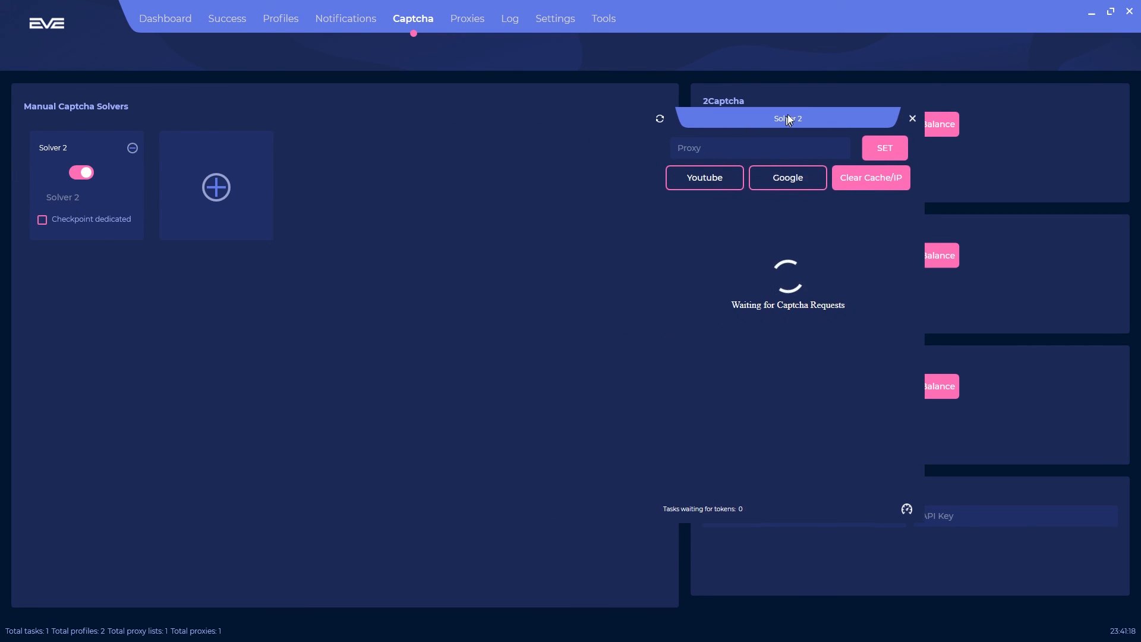
click(1112, 12)
drag(814, 123, 974, 41)
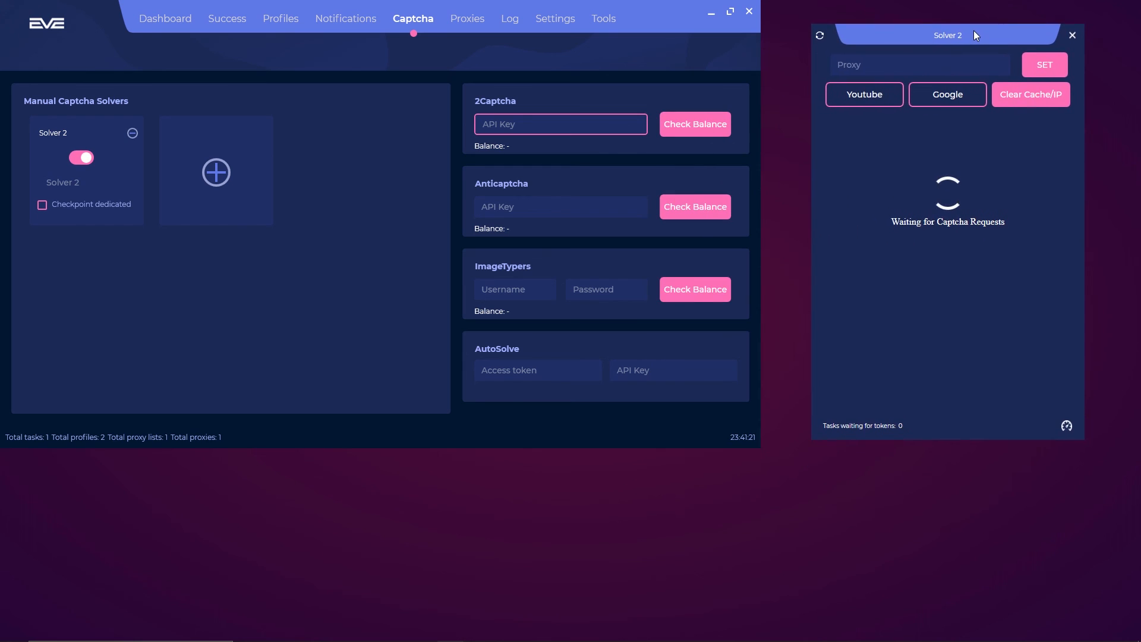
Step: Start Video Test Task from the dashboard and solve its bus-image reCAPTCHA so the order submits
click(184, 23)
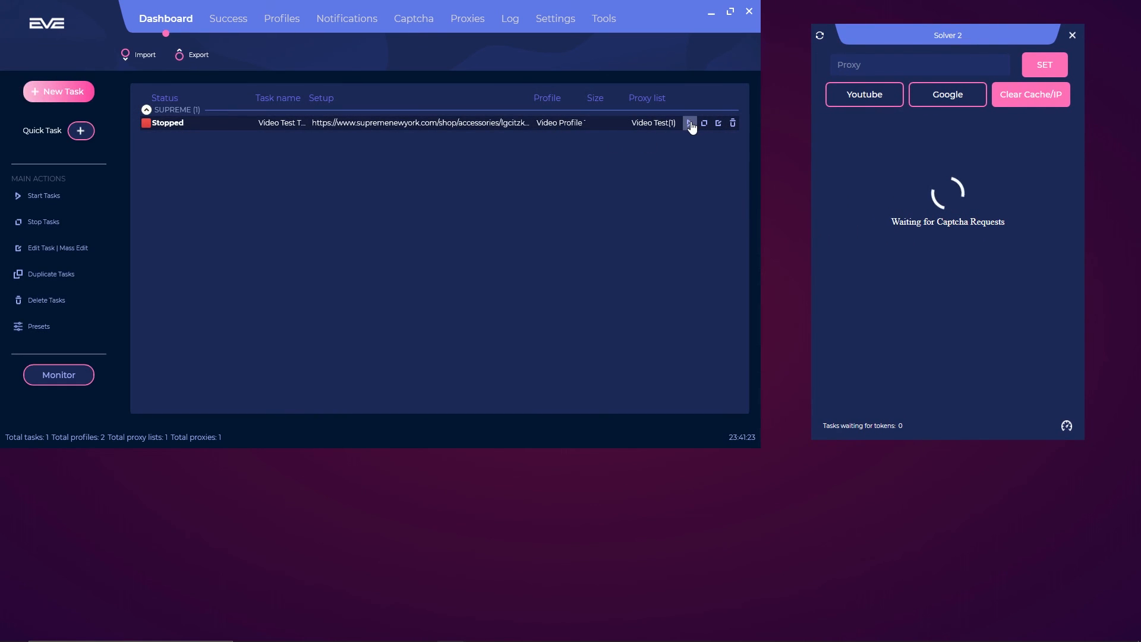
click(689, 122)
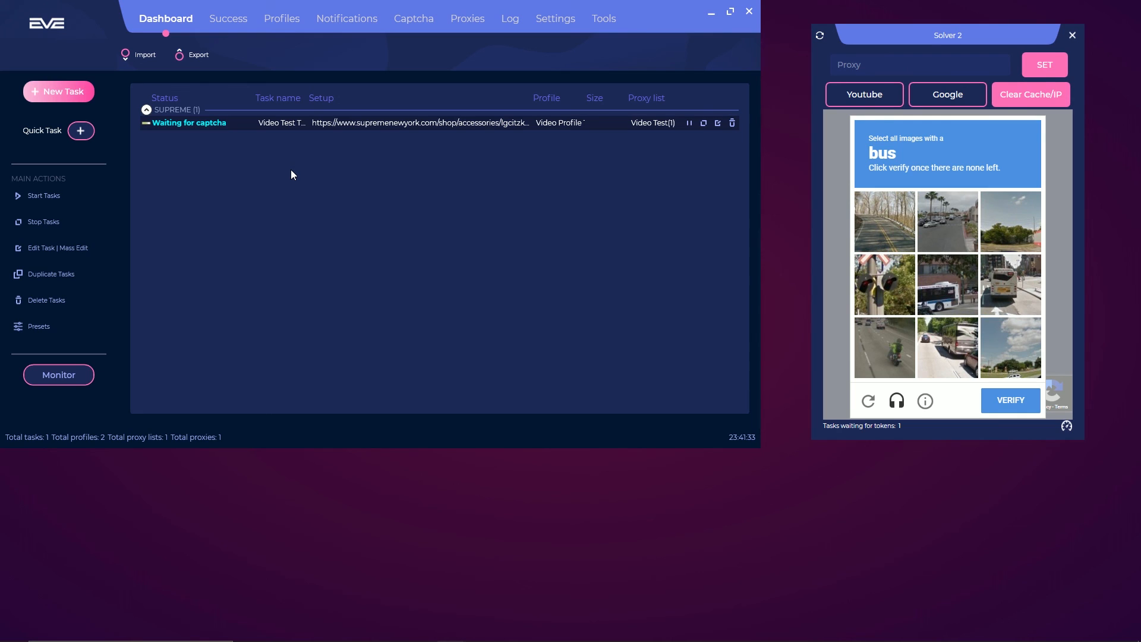
click(961, 305)
click(1023, 287)
click(956, 354)
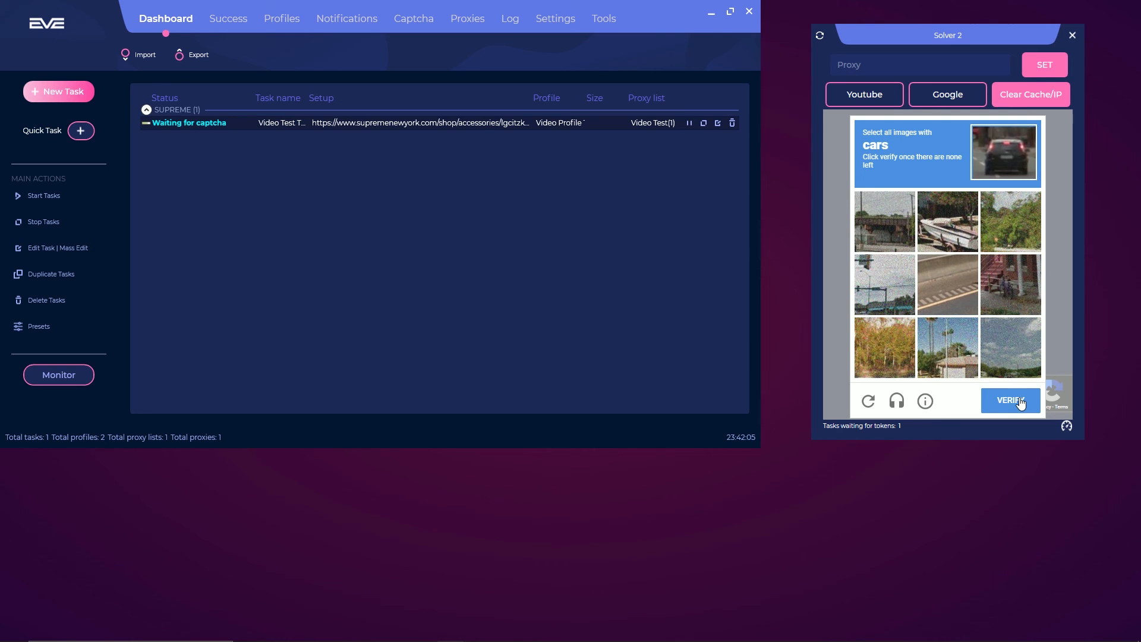
click(1019, 397)
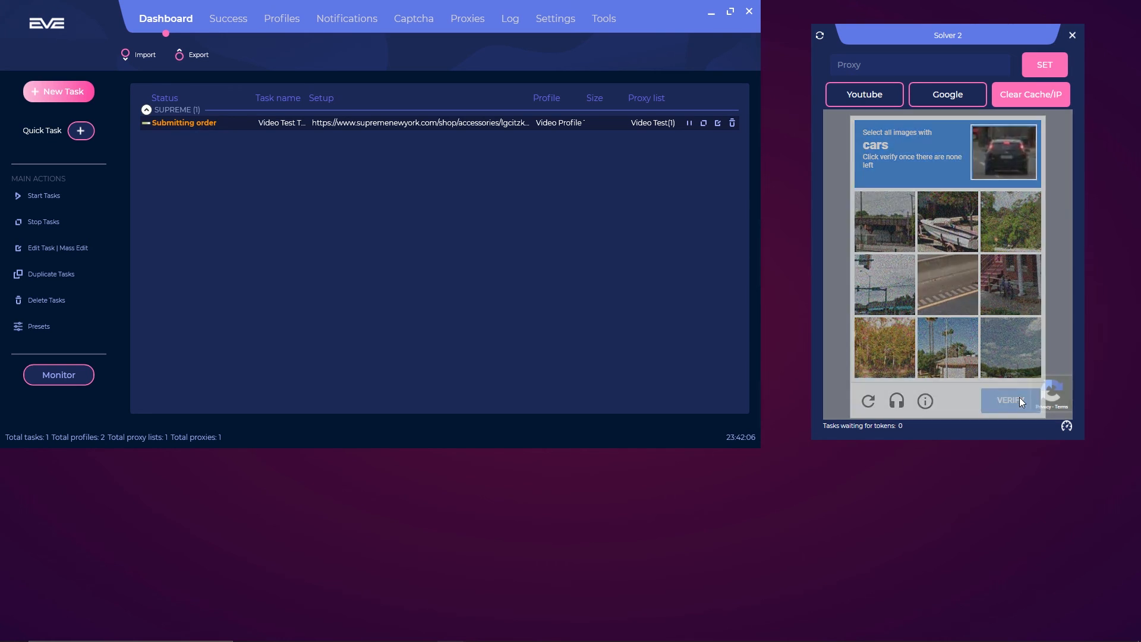